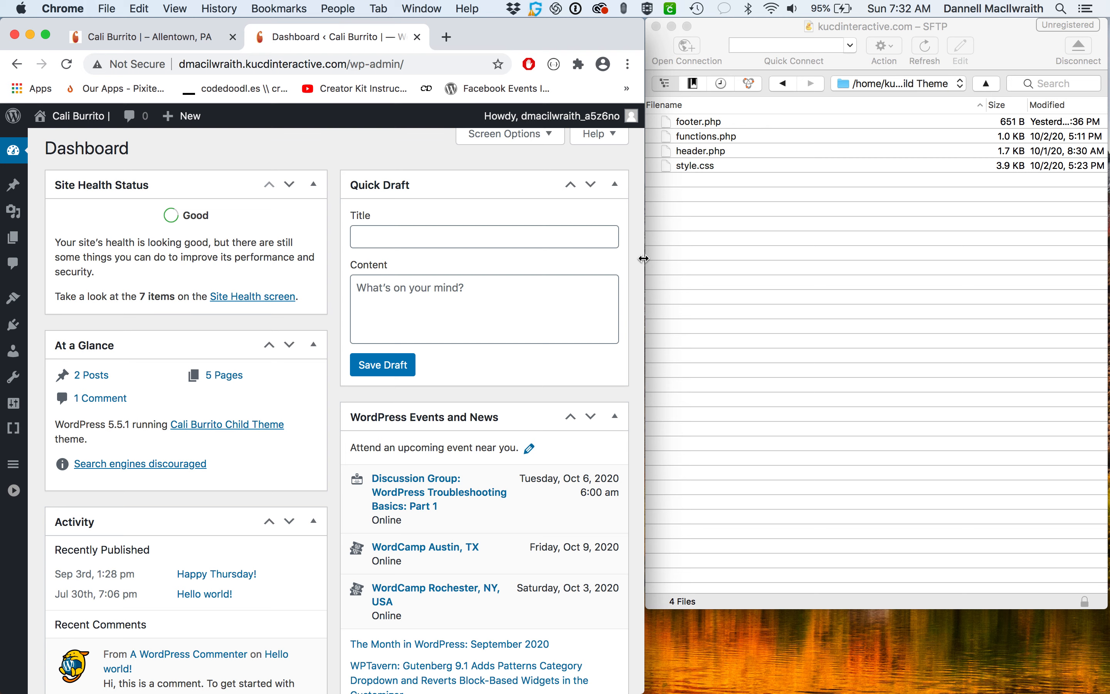
Step: Review the live Cali Burrito page and its footer in a widened browser window, and select footer.php in Cyberduck
click(84, 37)
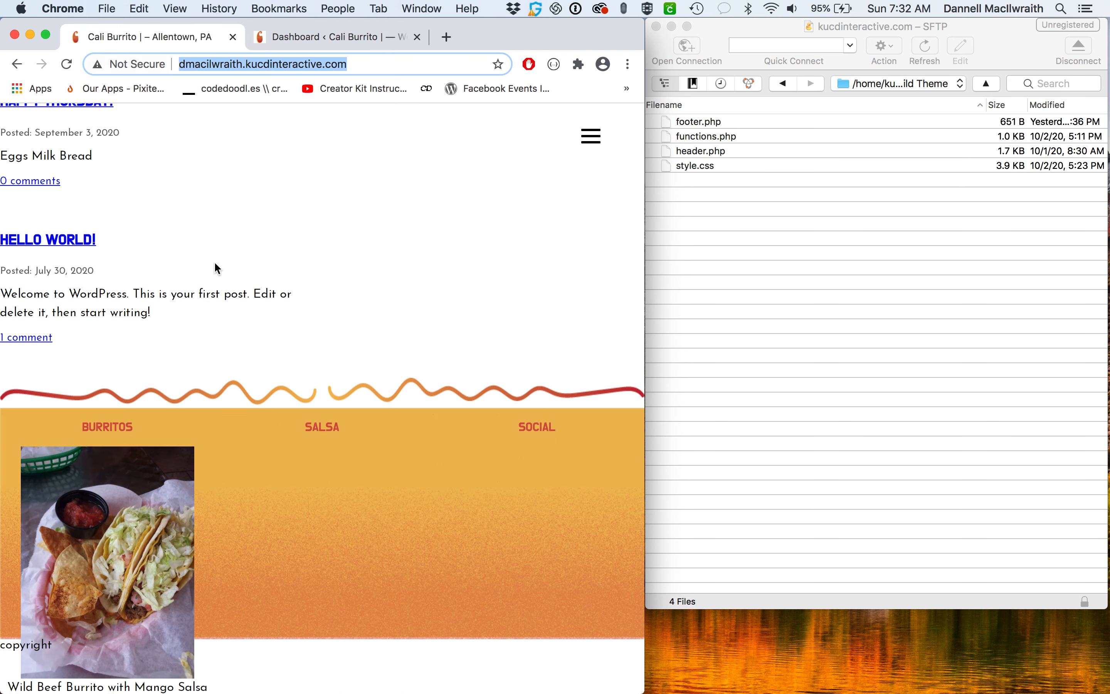
drag(643, 387, 1102, 378)
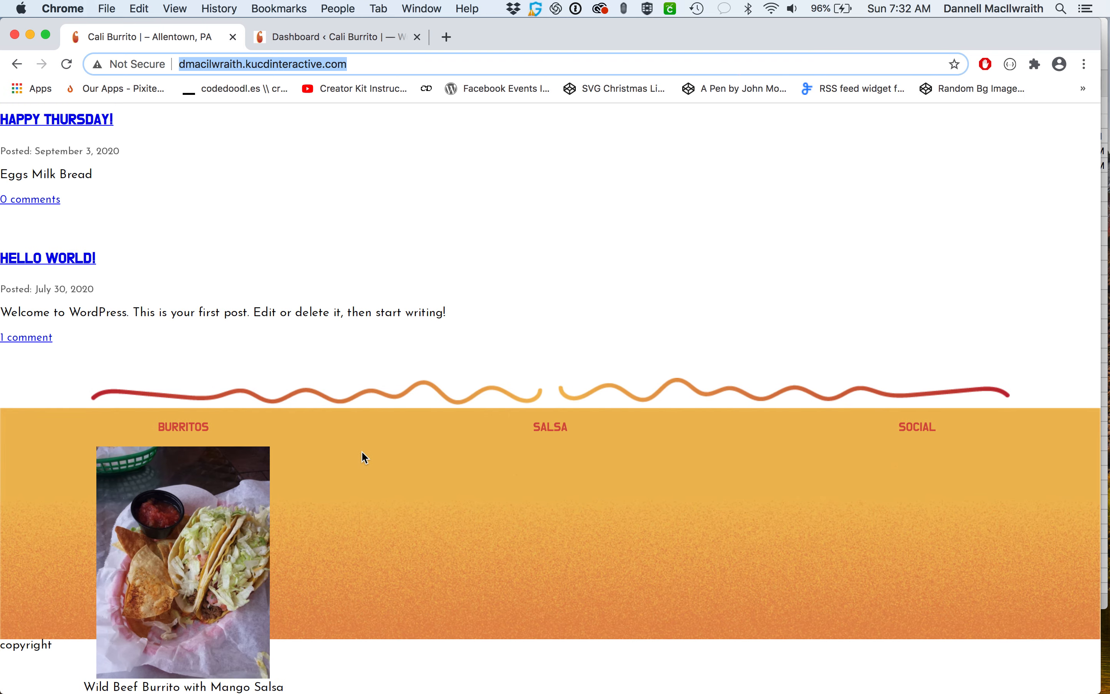
scroll(242, 427, up, 15)
scroll(243, 427, down, 15)
drag(1100, 141, 645, 113)
click(679, 120)
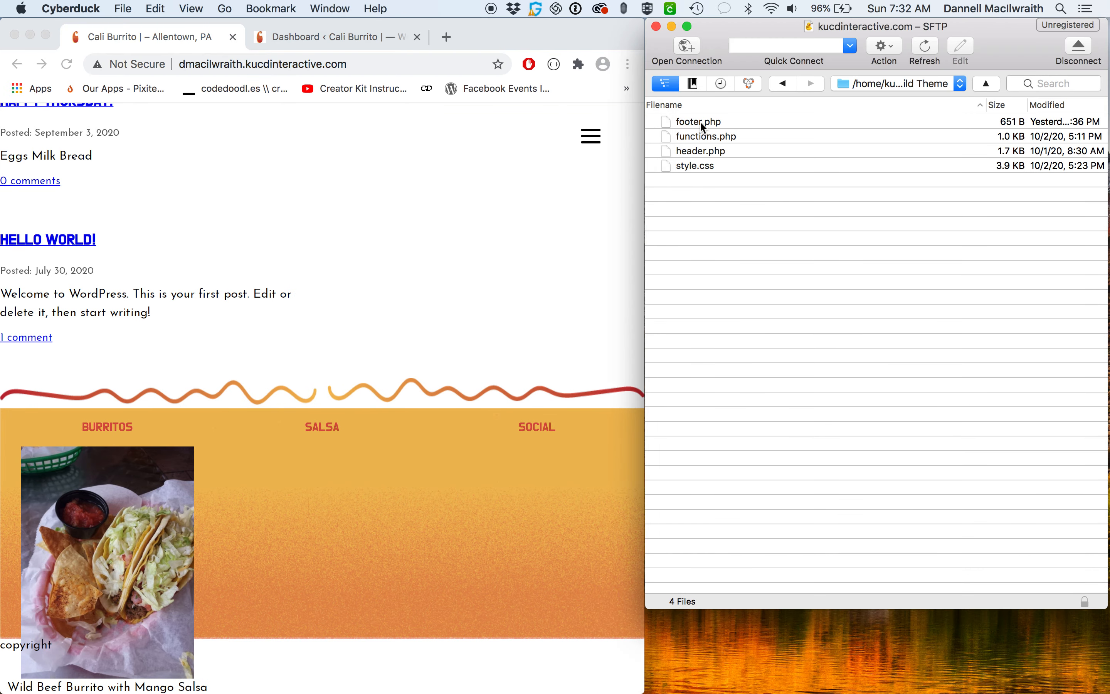
click(693, 123)
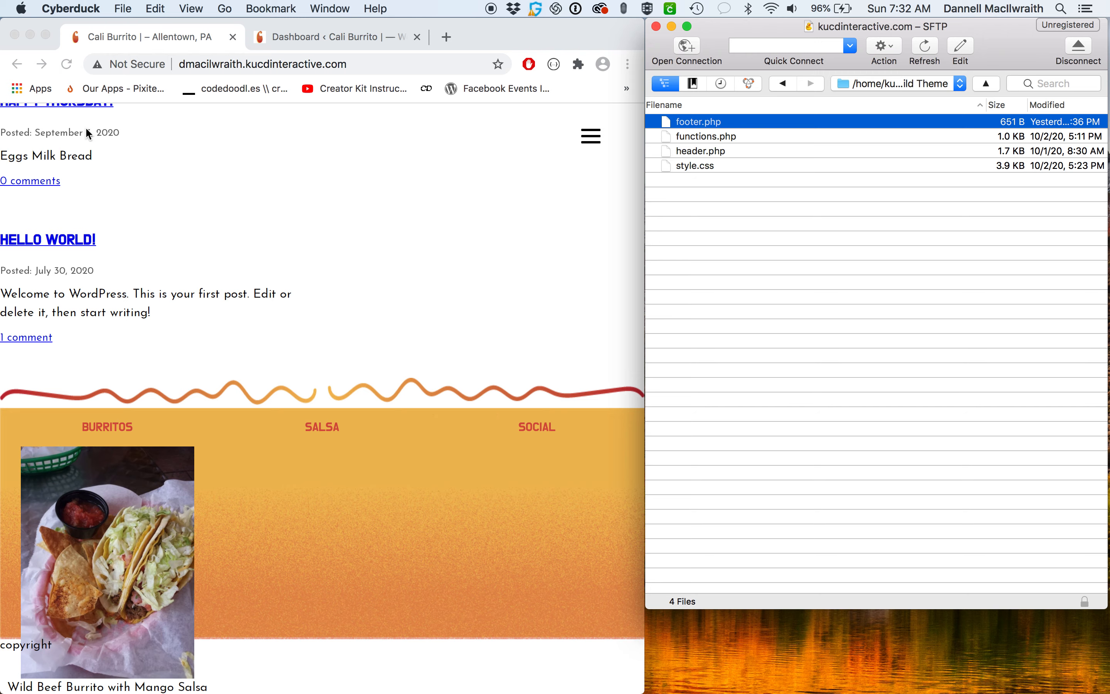
Step: Return to the WordPress dashboard in a wider browser window and open the Widgets management page
click(307, 39)
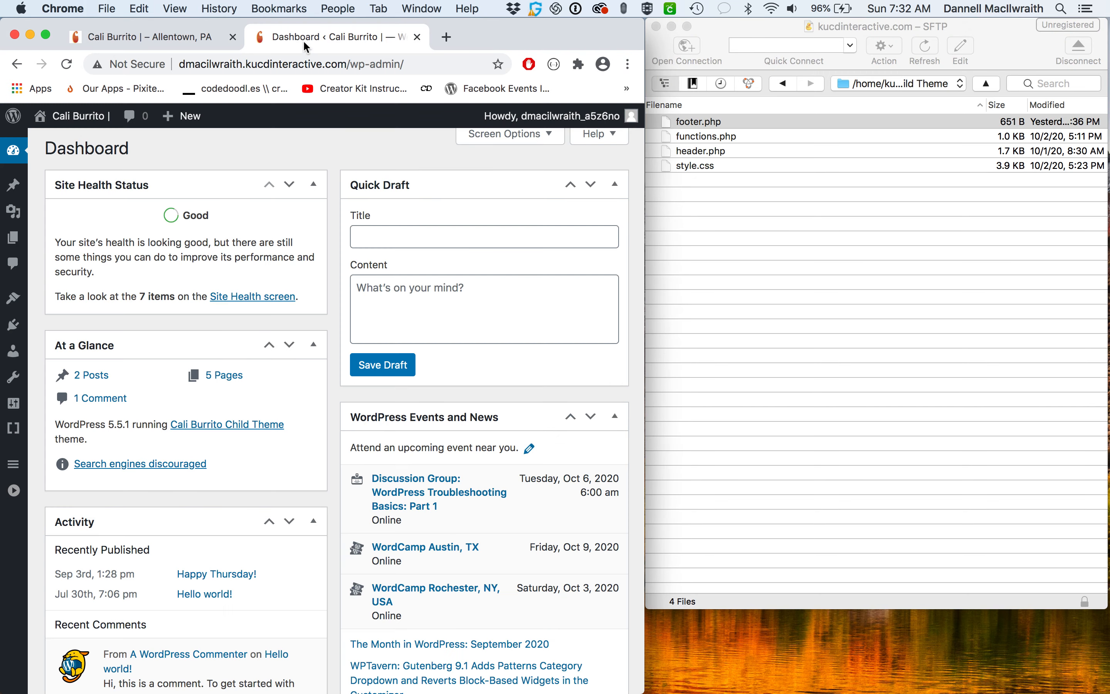
drag(646, 175, 986, 183)
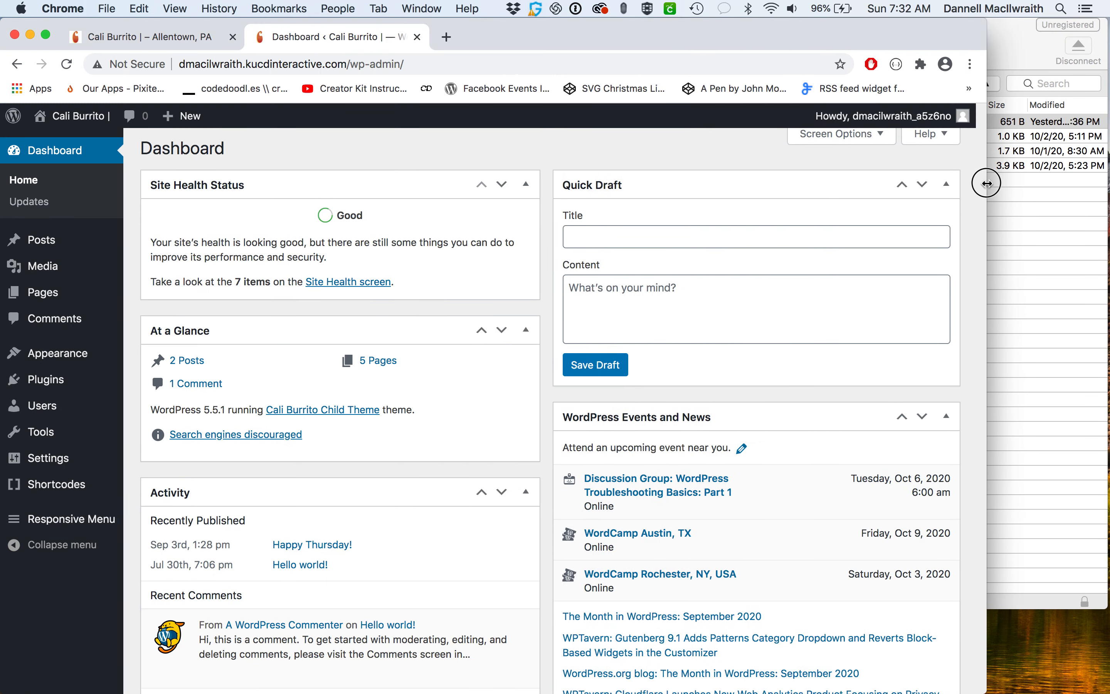
mouse_move(99, 356)
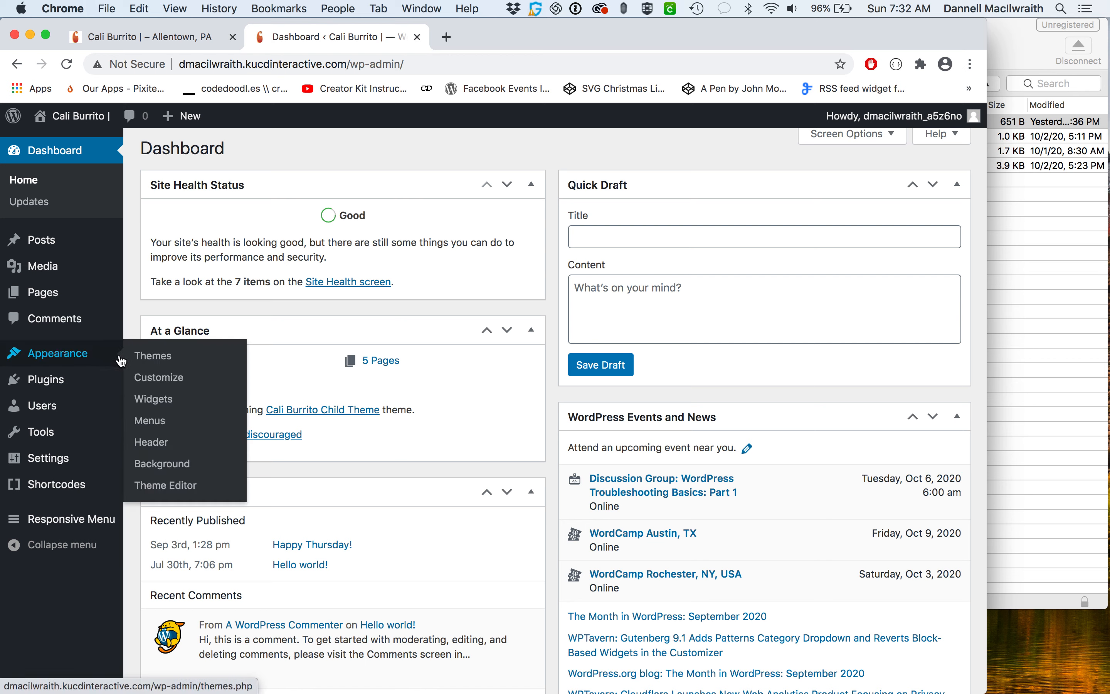
click(190, 404)
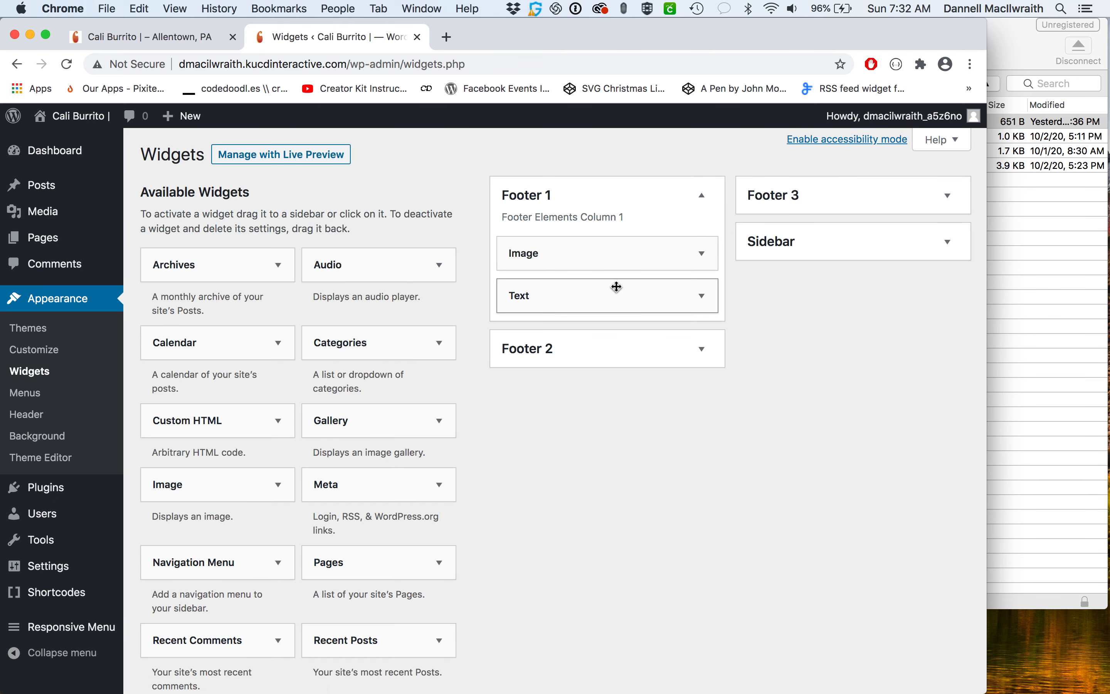
Step: Look inside the Sidebar widget area, and collapse both it and Footer 1
click(794, 257)
click(796, 258)
click(796, 260)
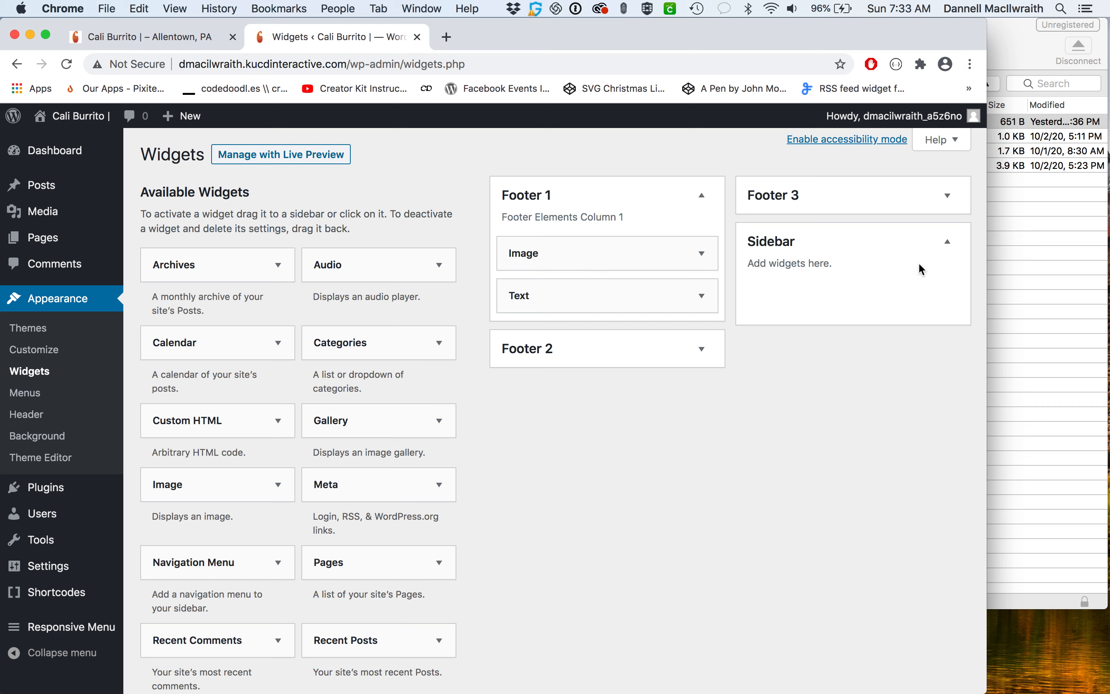
click(946, 241)
click(645, 211)
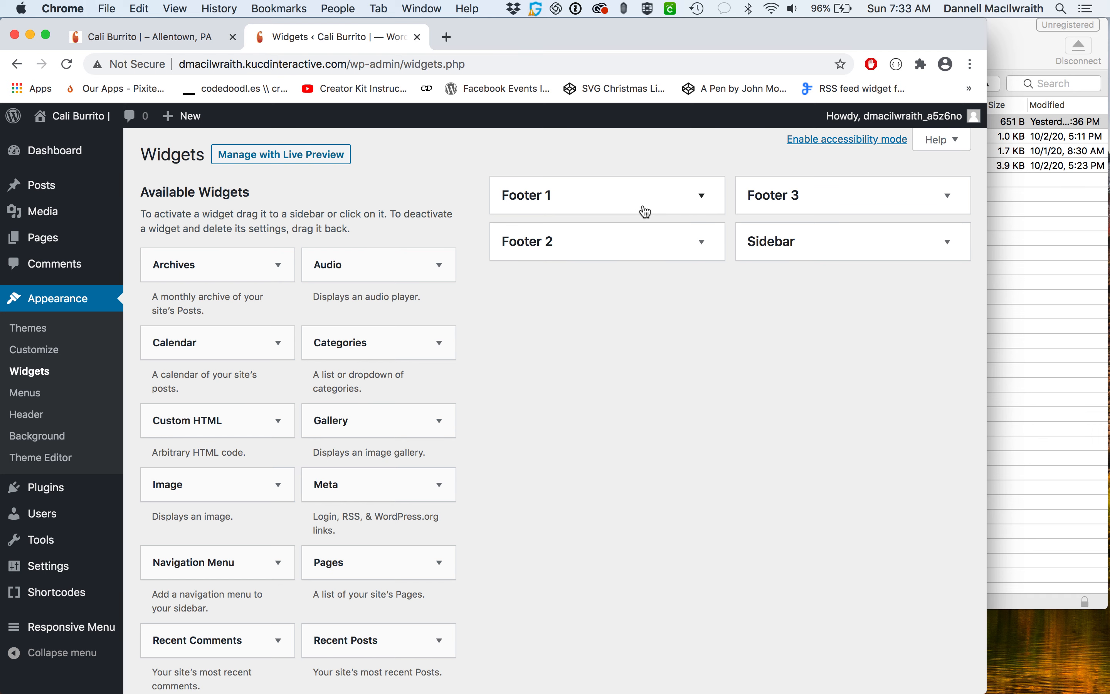
Step: Check the contents of the Footer 1, Footer 2 and Footer 3 widget areas and compare them with the live site's footer
click(609, 202)
click(584, 351)
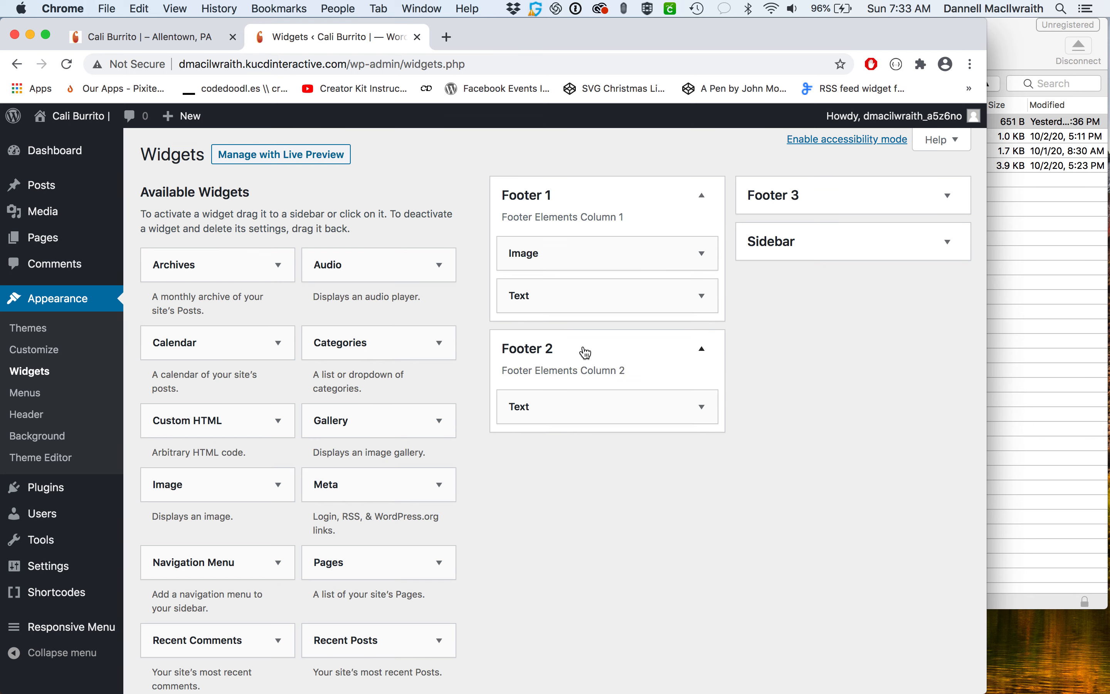
click(846, 201)
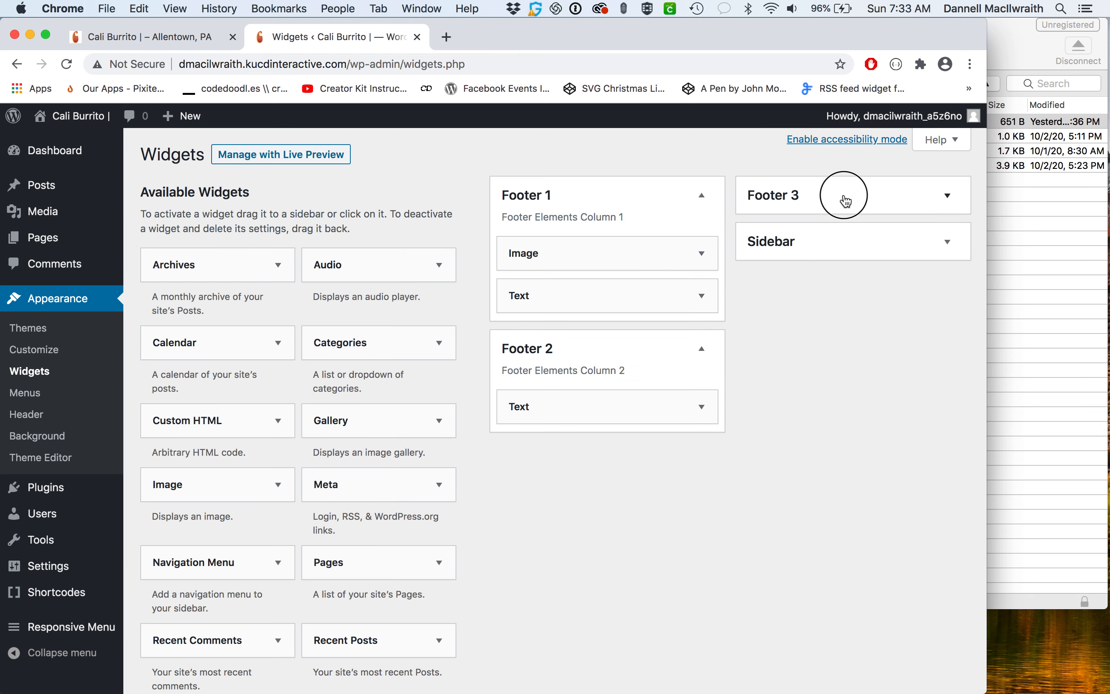
click(715, 348)
click(938, 198)
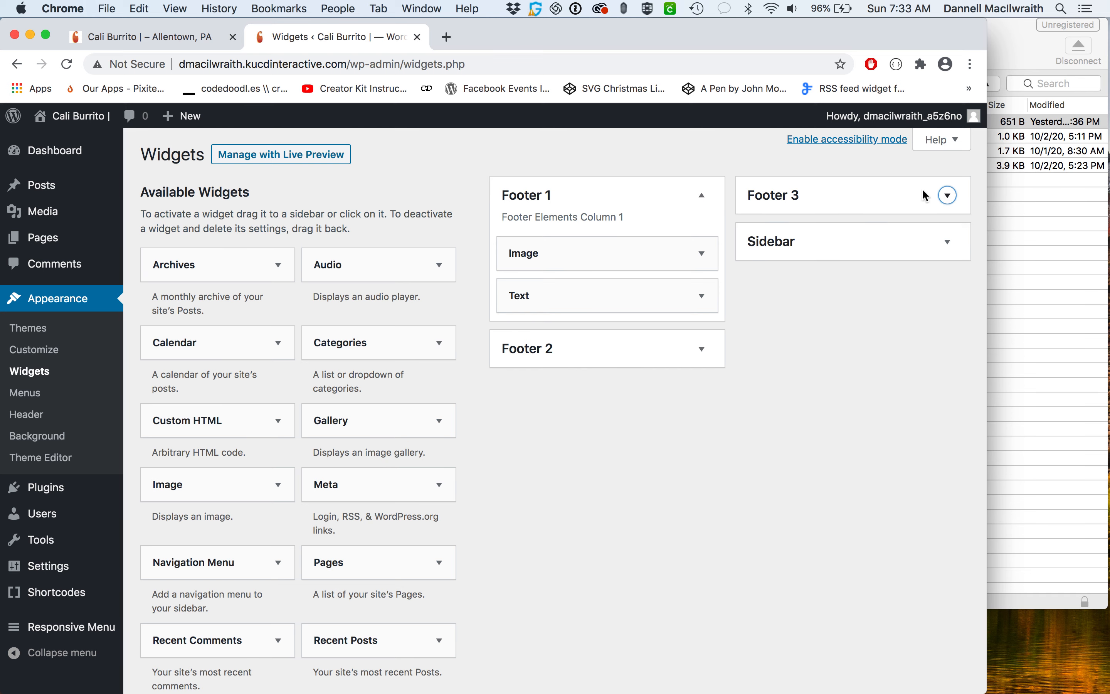
click(163, 46)
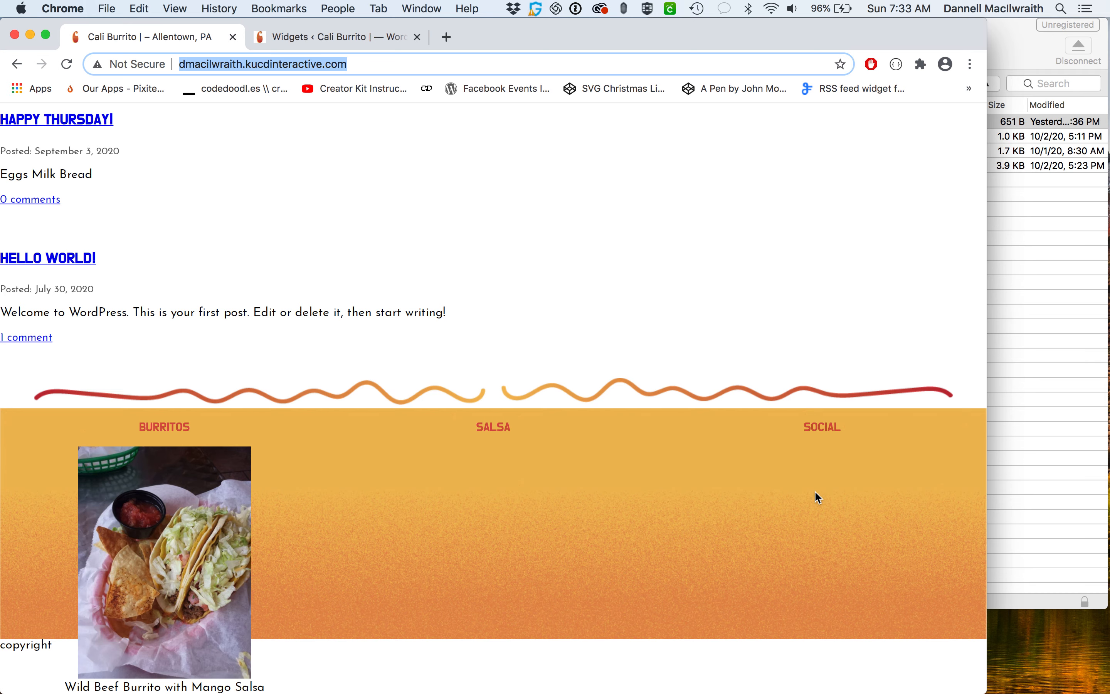
click(388, 37)
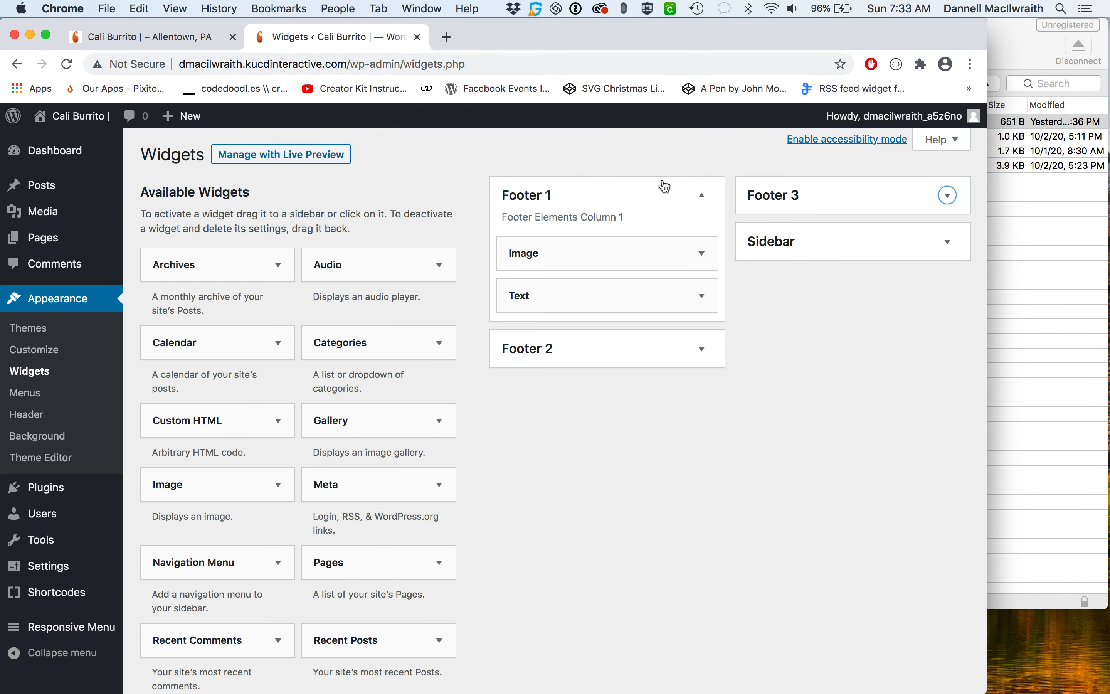
Step: Delete the Image widget holding the taco photo from the Footer 1 area
click(701, 259)
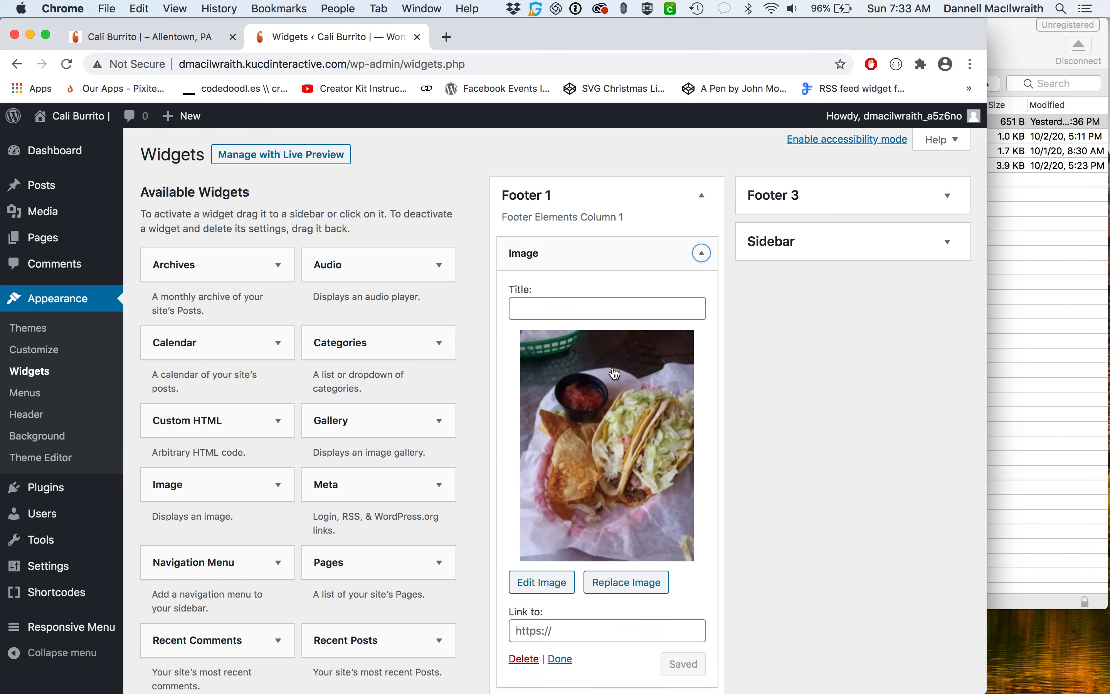
scroll(611, 439, down, 4)
click(523, 567)
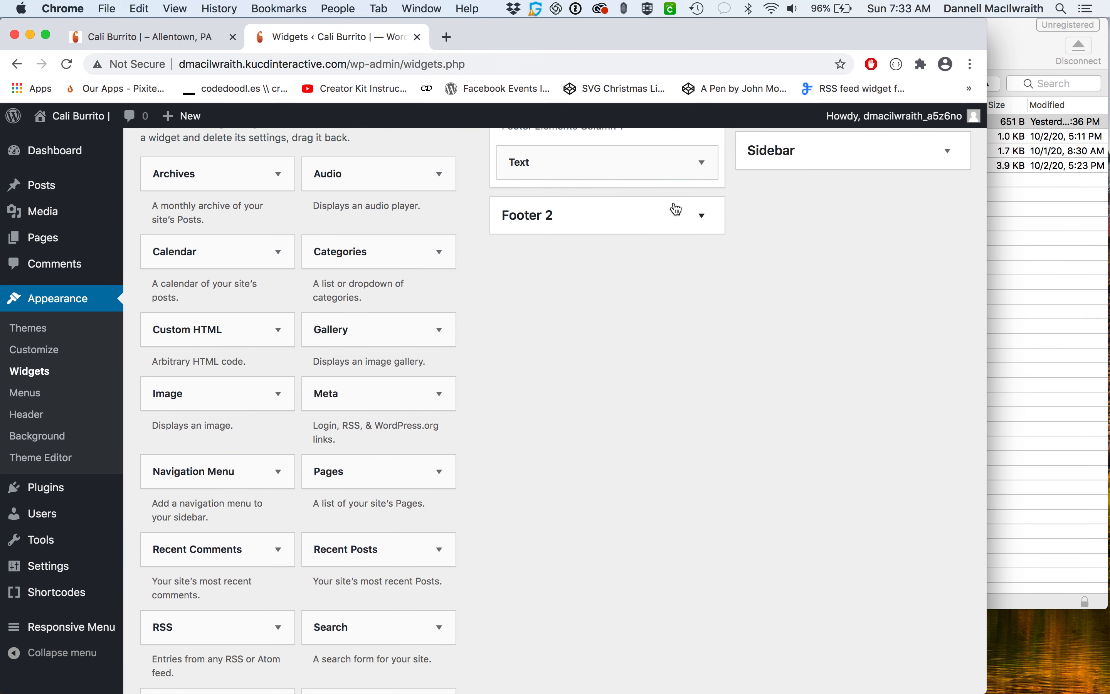
Step: Inspect the text content of Footer 1's Text widget and collapse the widget again
scroll(672, 208, up, 4)
click(700, 262)
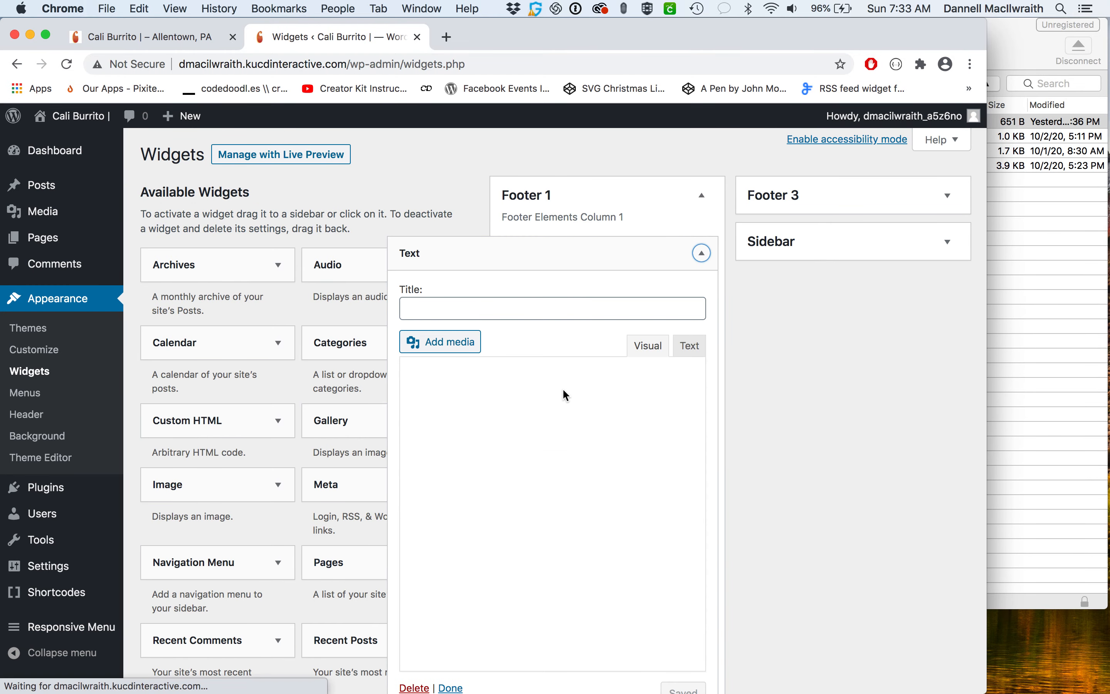
drag(604, 410, 389, 411)
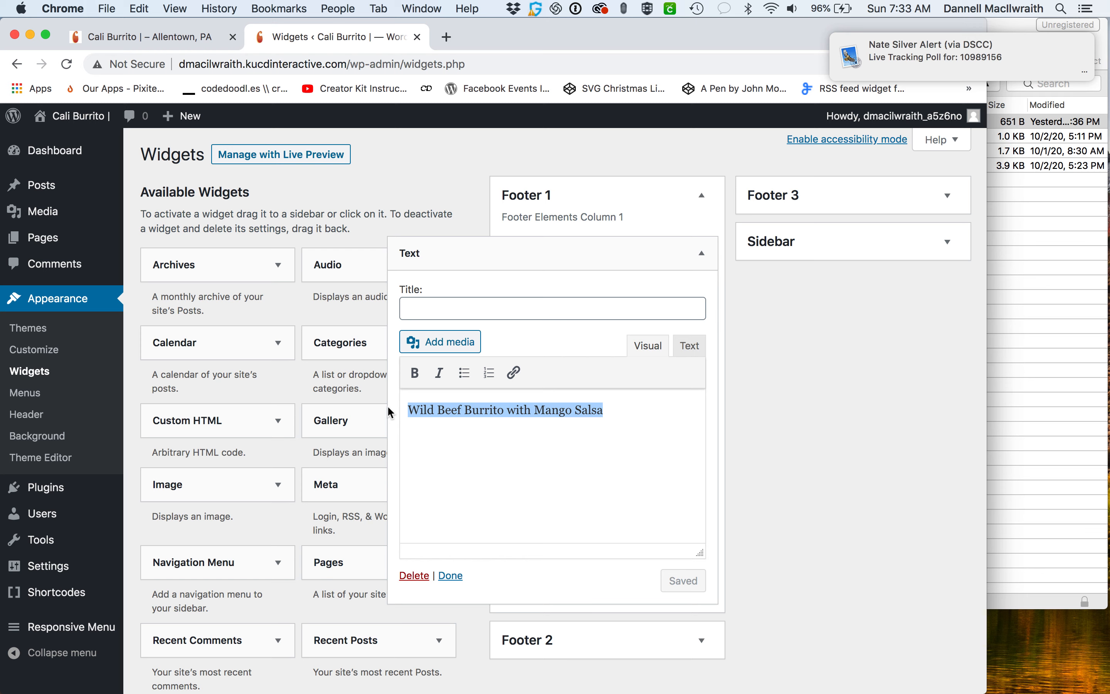
click(701, 252)
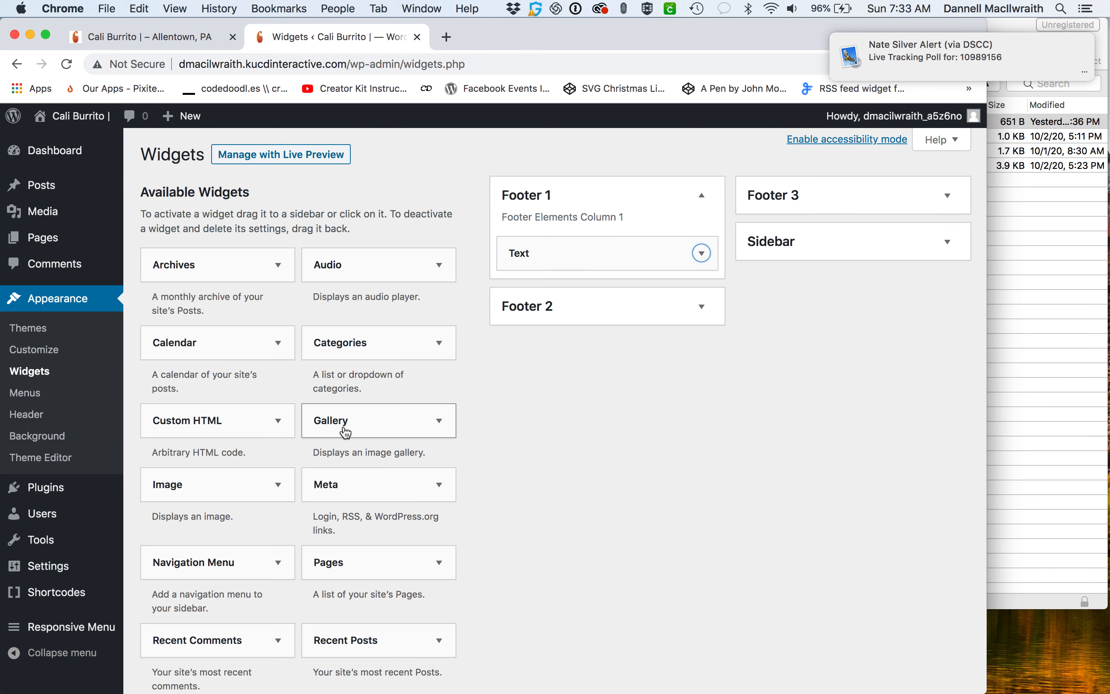
Step: Browse the list of available widgets, checking the placement options of the Image and Shortcodes Ultimate widgets
scroll(272, 431, down, 3)
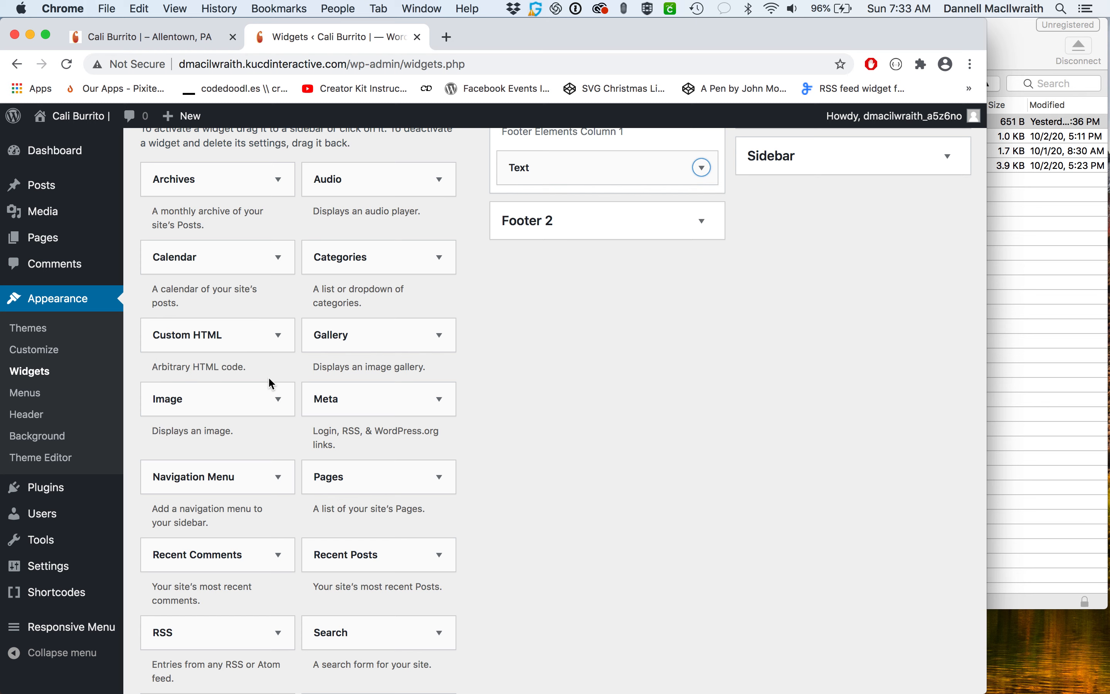
click(277, 400)
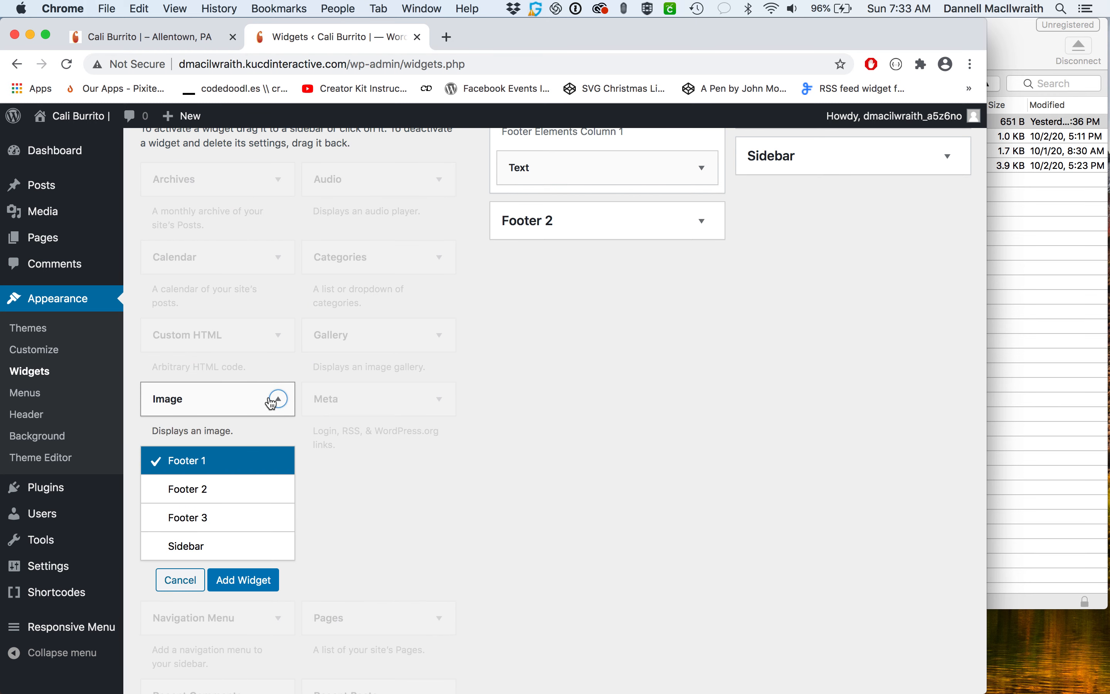
click(273, 400)
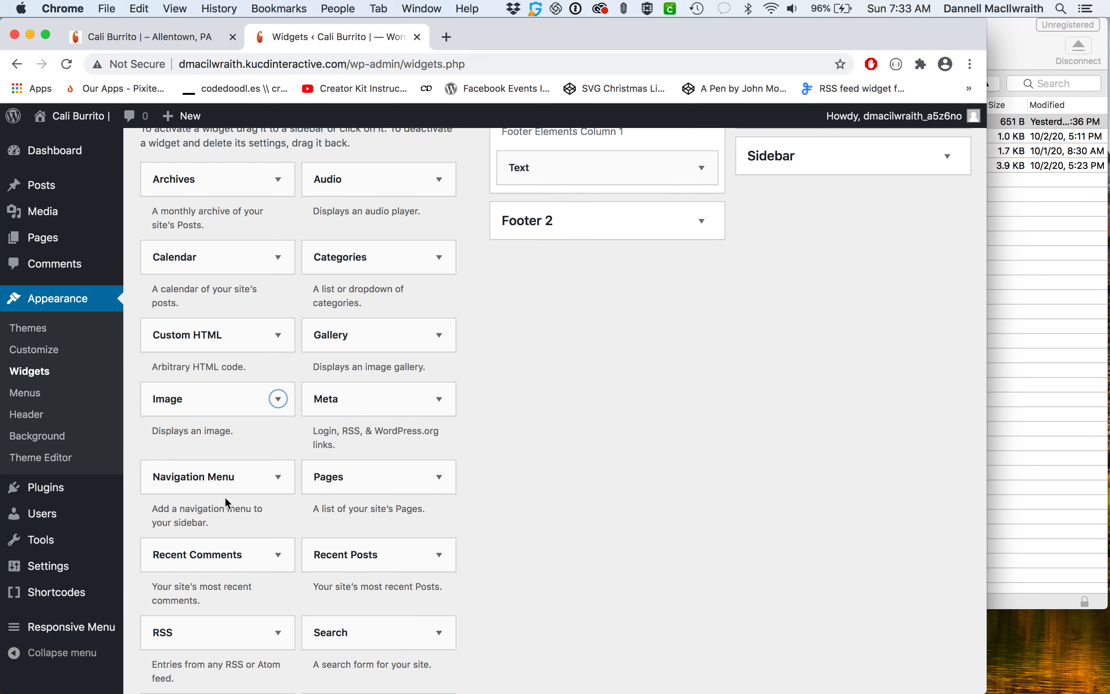
scroll(225, 500, down, 3)
scroll(226, 502, down, 2)
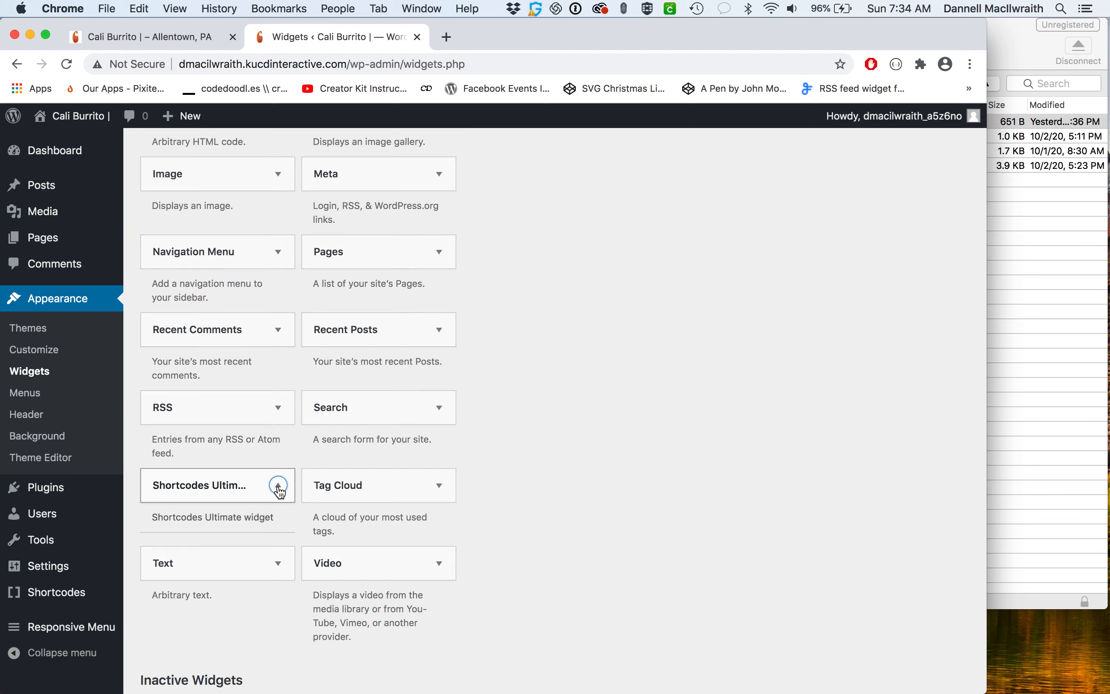
click(278, 486)
scroll(278, 482, down, 1)
click(280, 458)
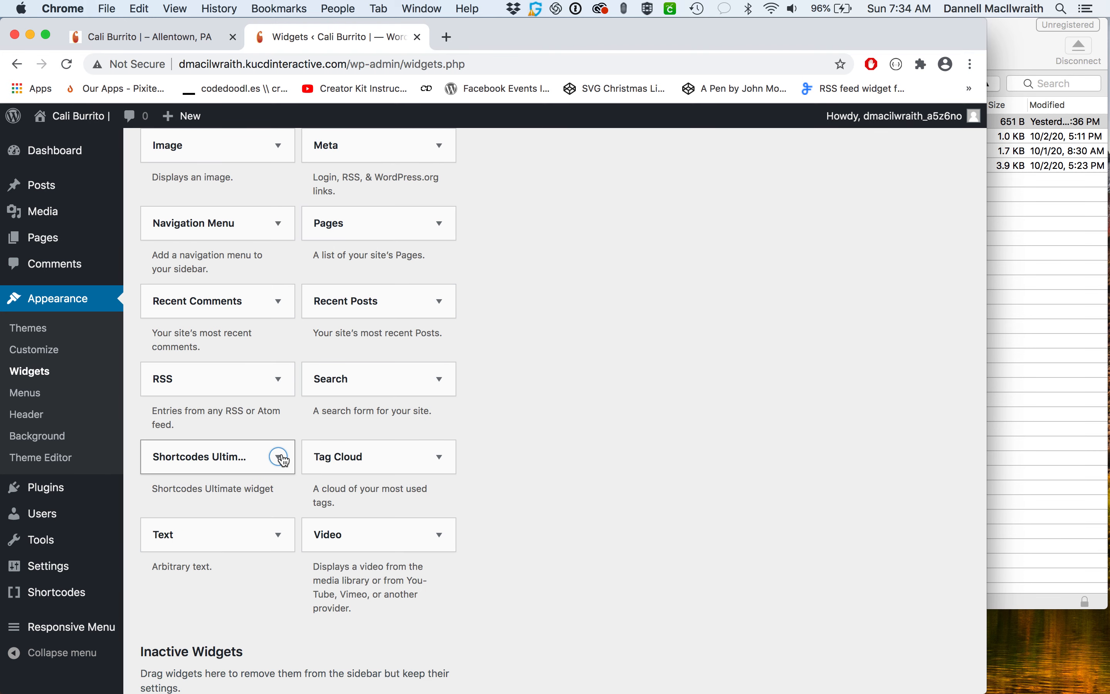
scroll(311, 496, up, 7)
scroll(309, 499, down, 1)
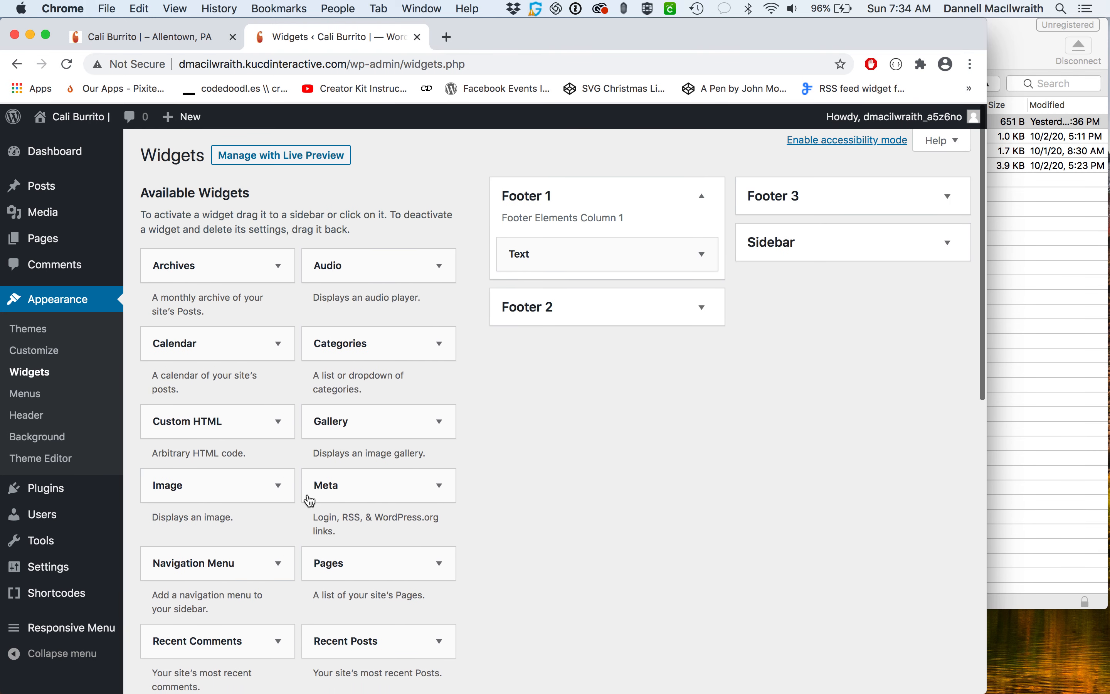
Step: Add an Image widget to Footer 3 above the Custom HTML: Social widget and select favicon.jpg from the media library for it
click(652, 202)
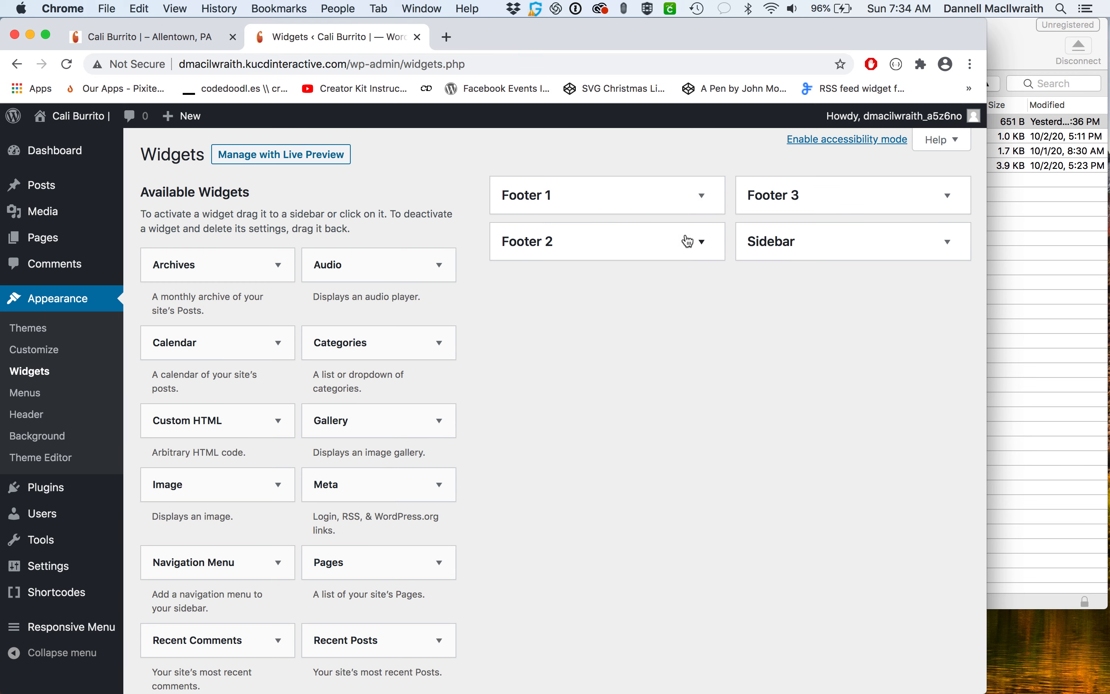
click(701, 242)
click(852, 195)
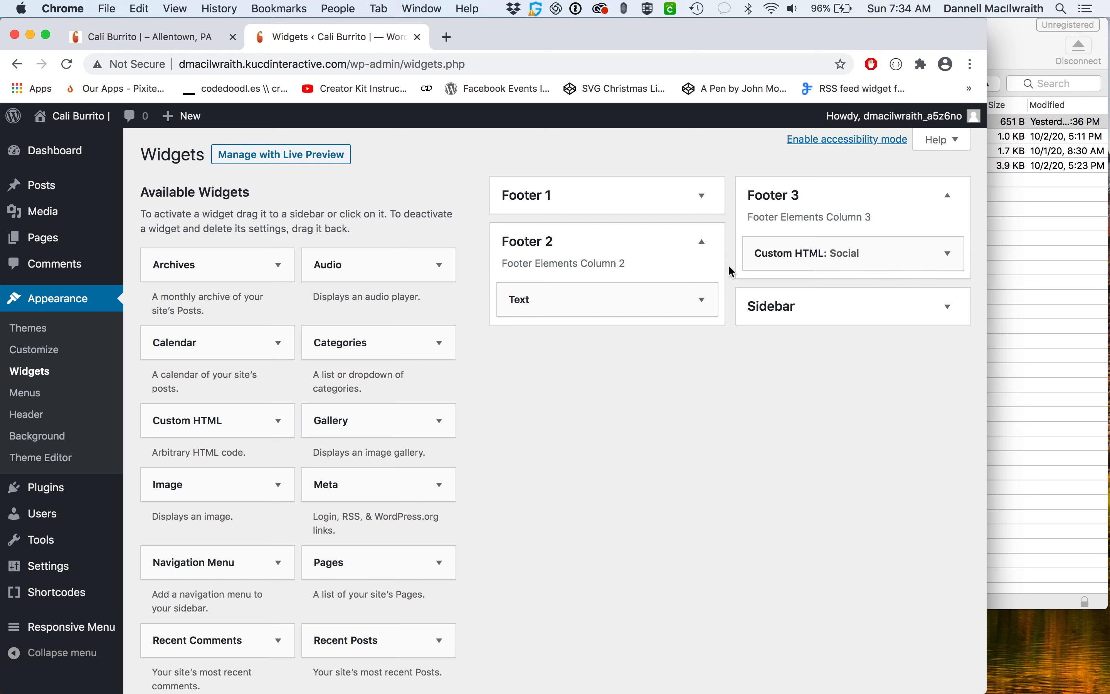
drag(225, 479, 847, 241)
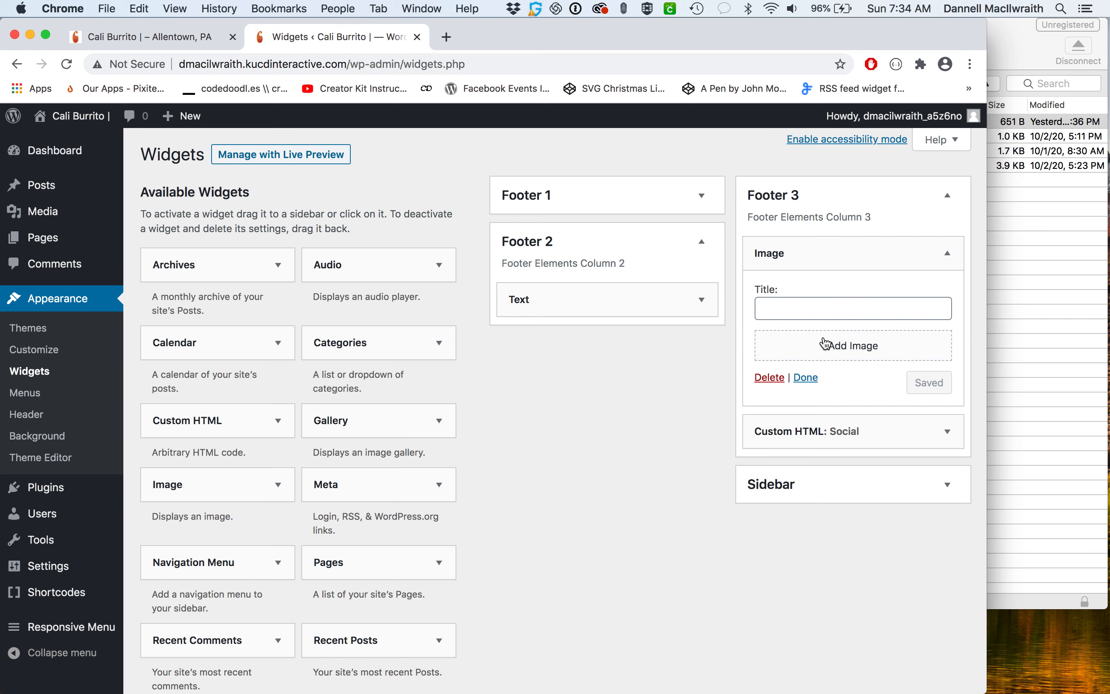
click(854, 346)
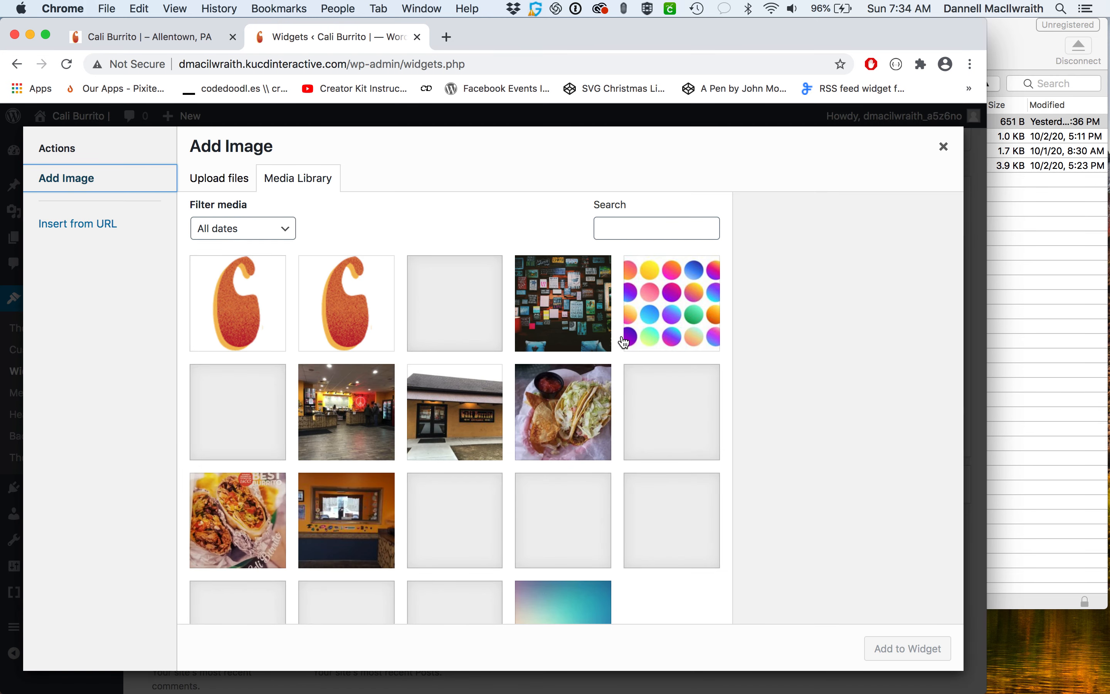
click(345, 320)
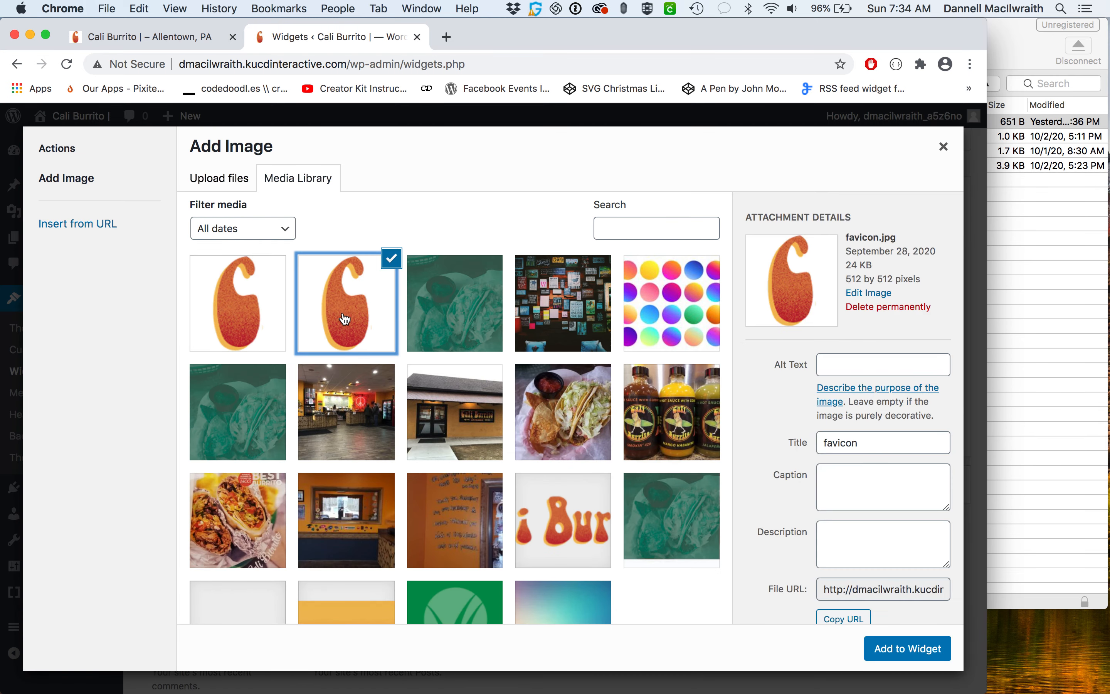
scroll(870, 463, down, 2)
scroll(871, 462, down, 5)
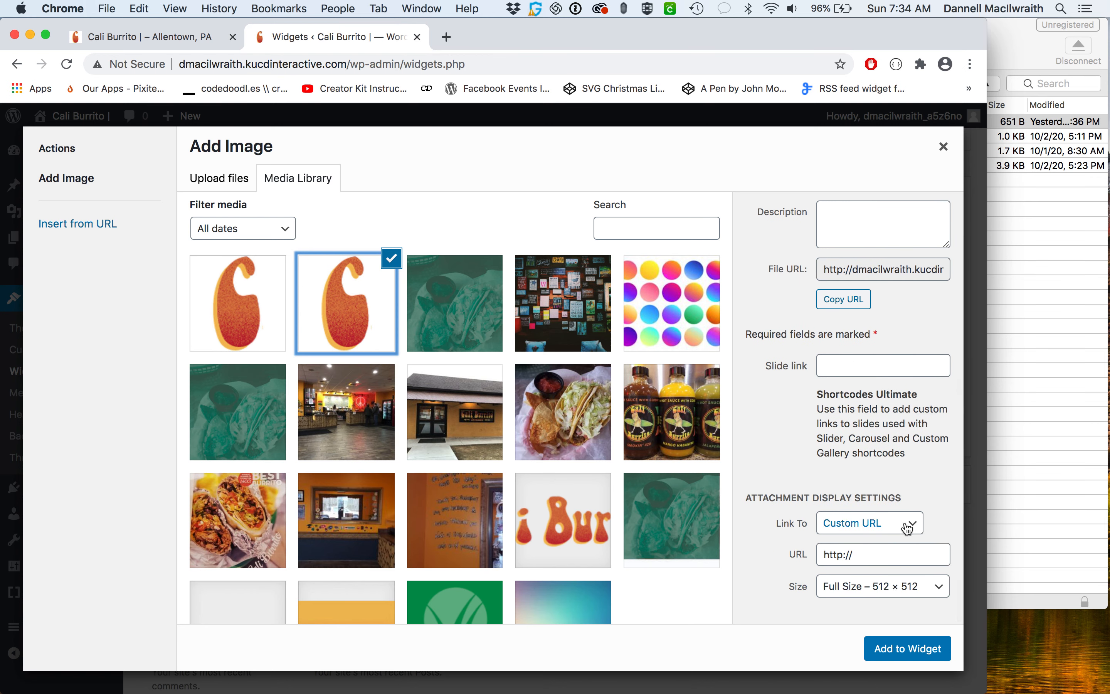
click(772, 551)
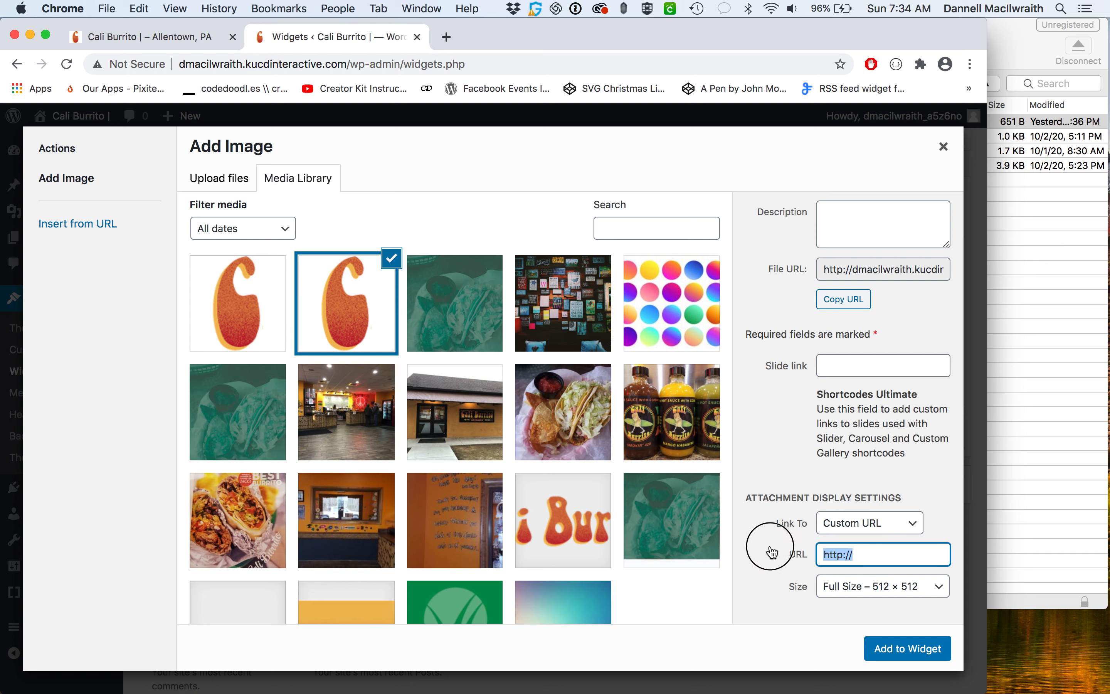
text(http://www.fa)
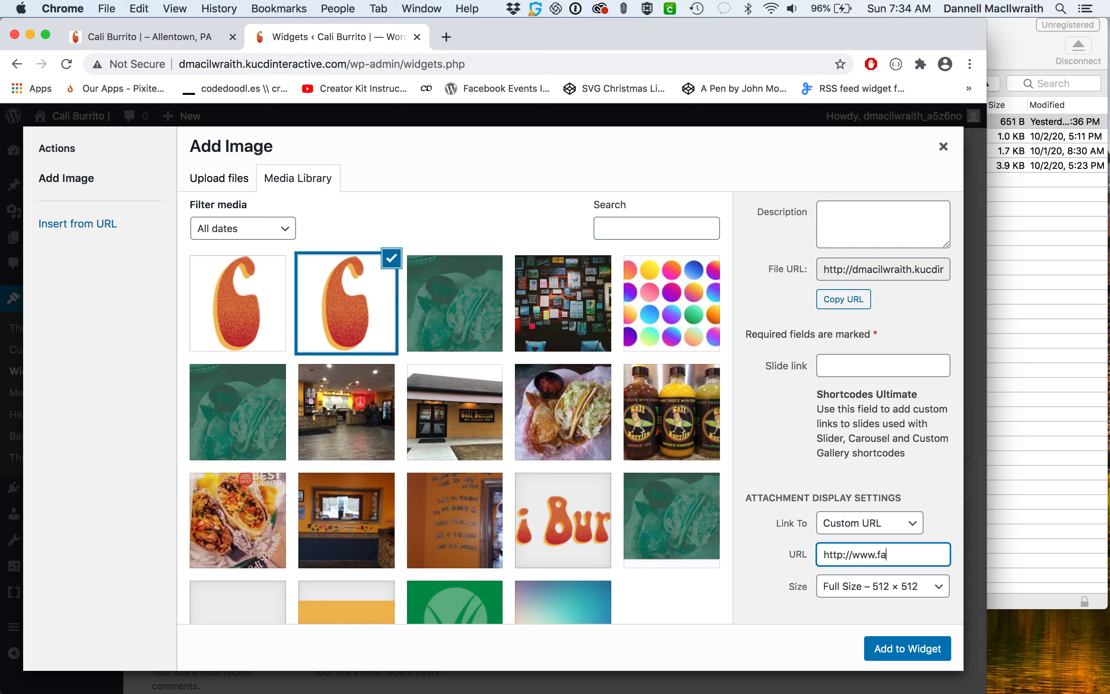
text(cebook.com)
click(887, 584)
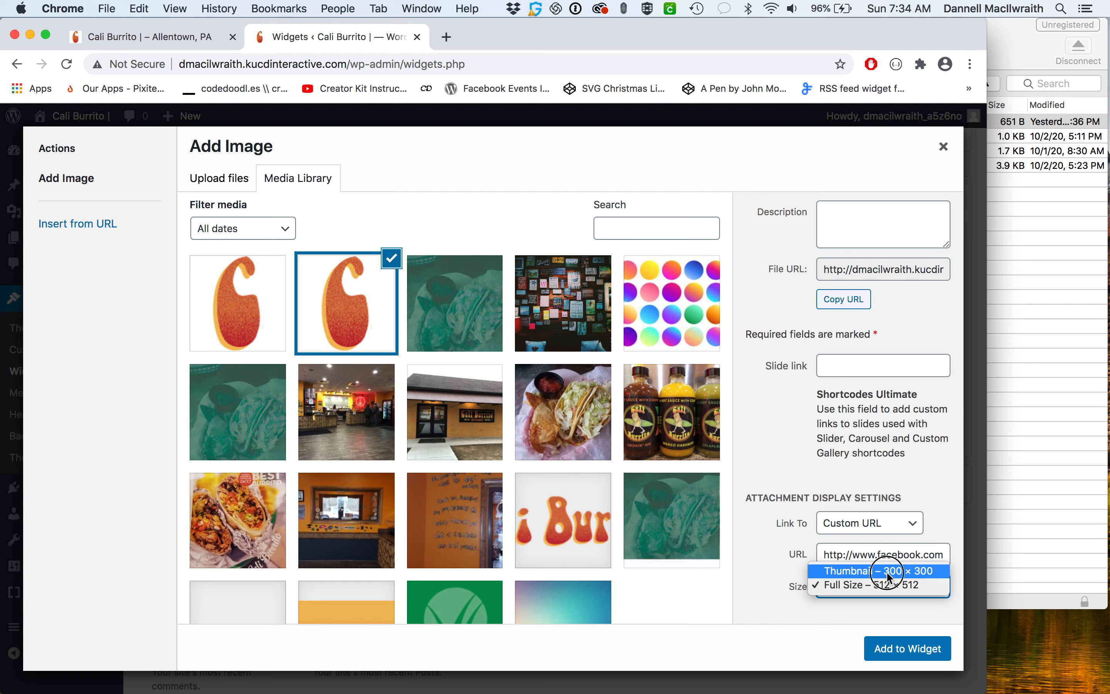
click(888, 574)
click(902, 652)
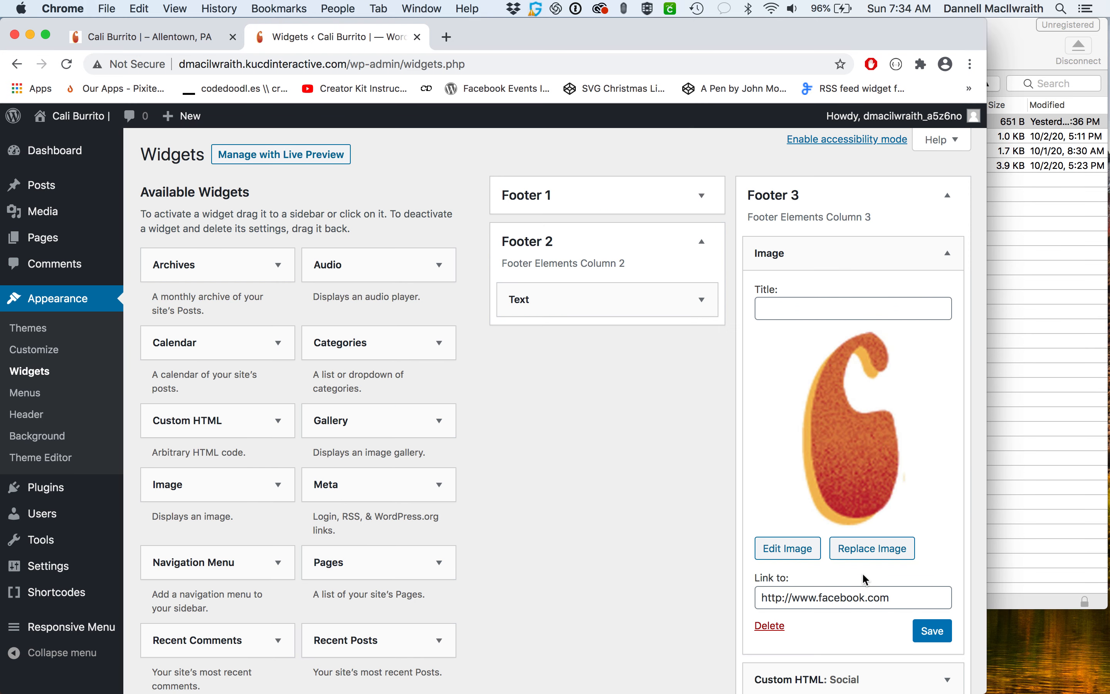
Step: Save the Image widget in Footer 3 and collapse it
click(932, 631)
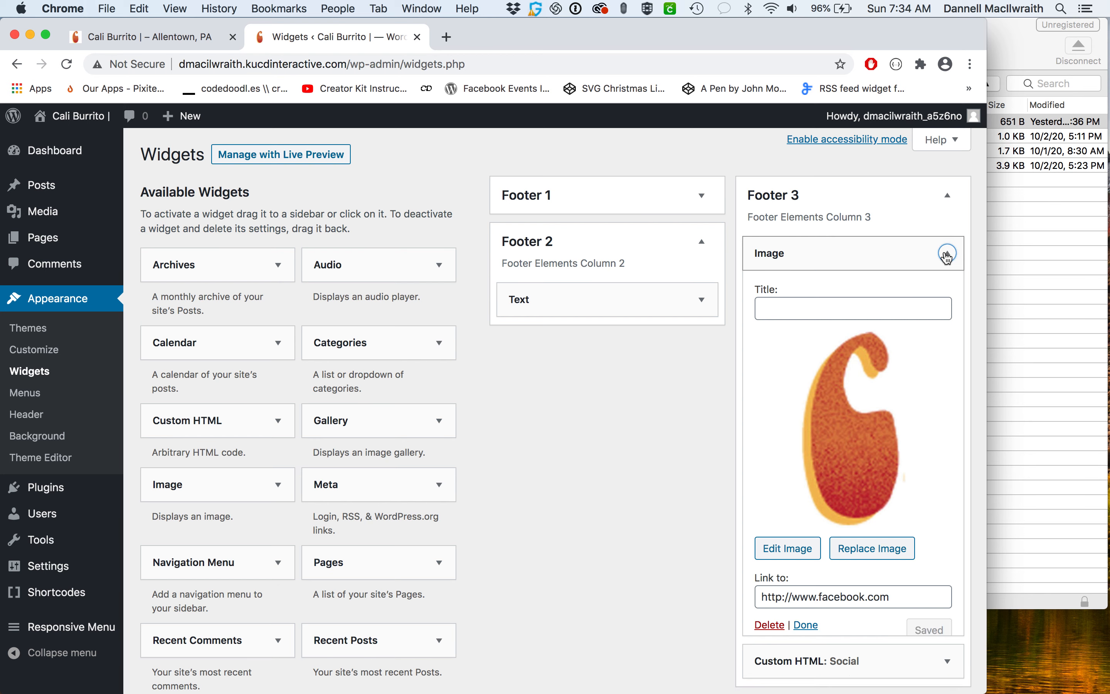
click(947, 255)
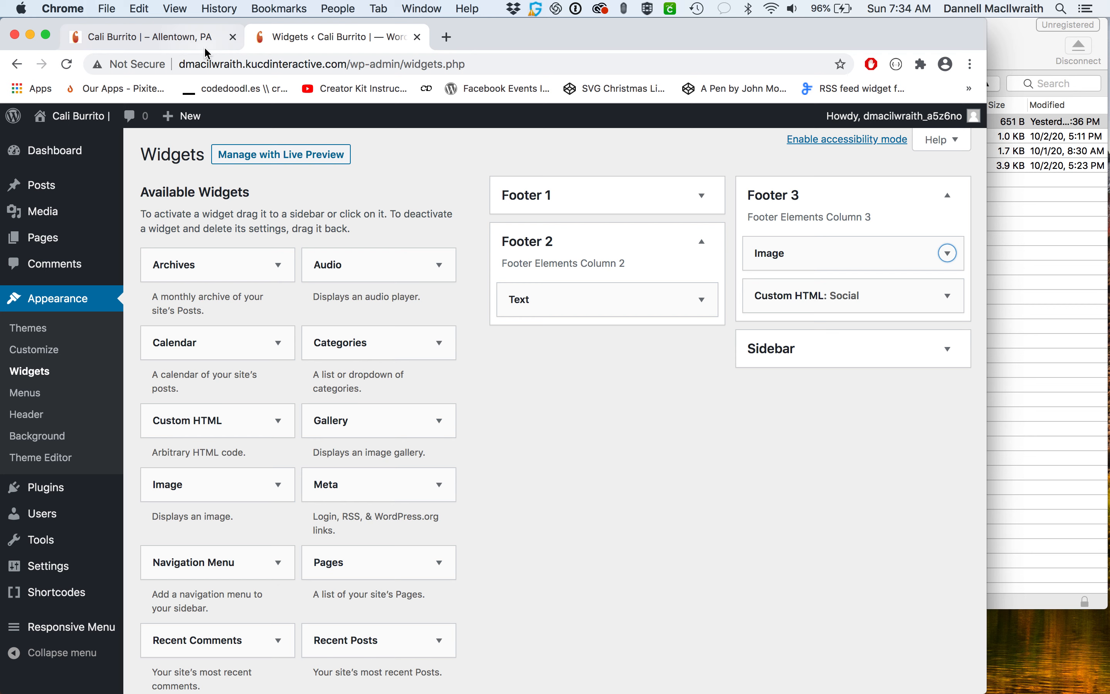
click(635, 209)
click(614, 195)
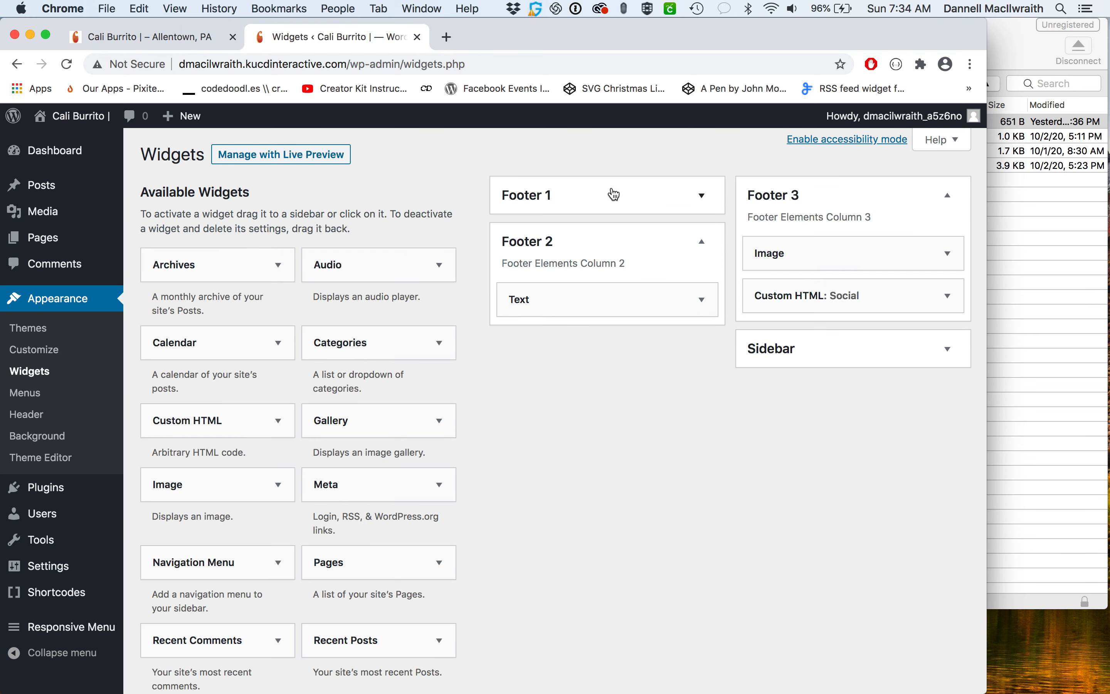
Step: Switch to Cyberduck and look over the child theme's PHP files and stylesheet, checking the options for creating a new file
click(1002, 34)
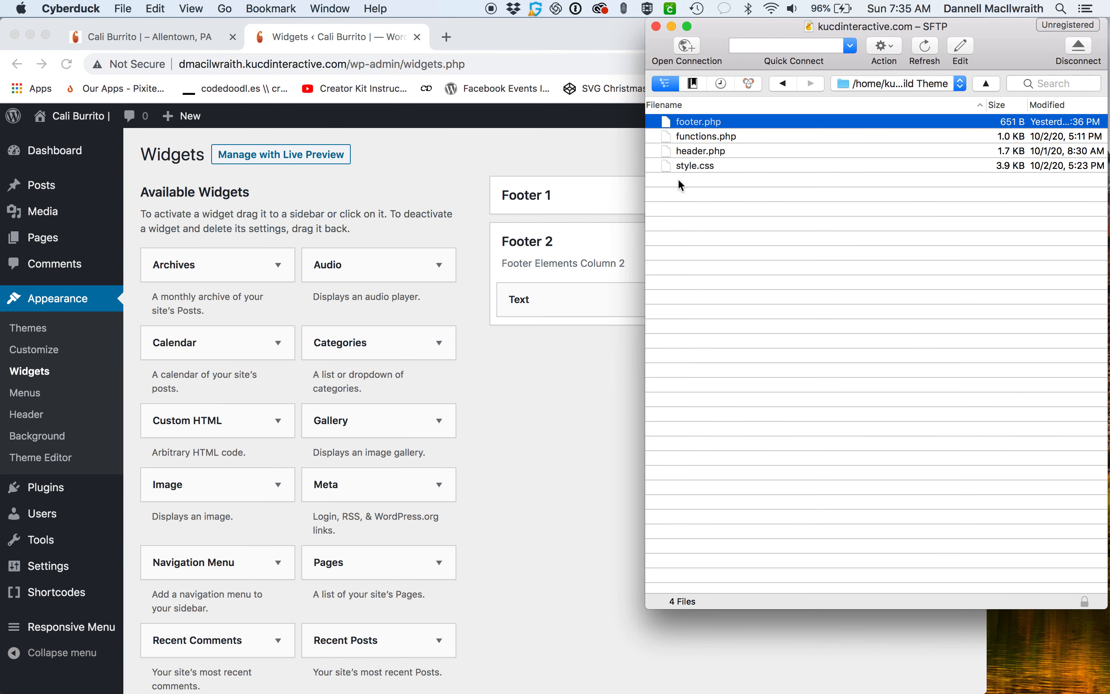
click(940, 85)
click(941, 84)
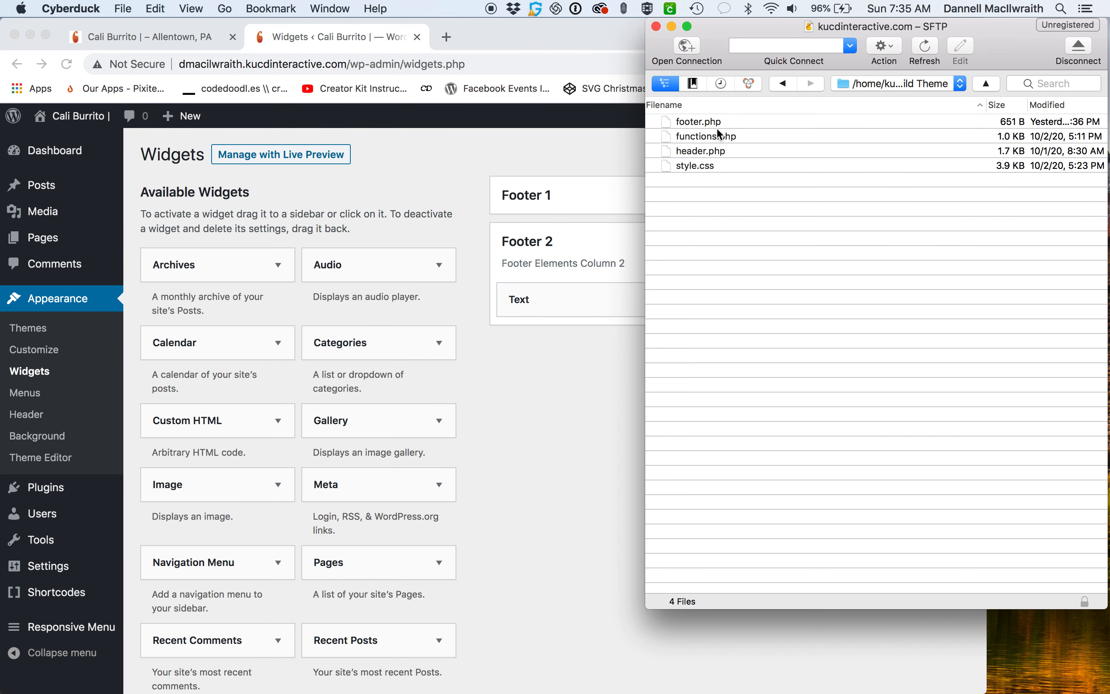
click(701, 121)
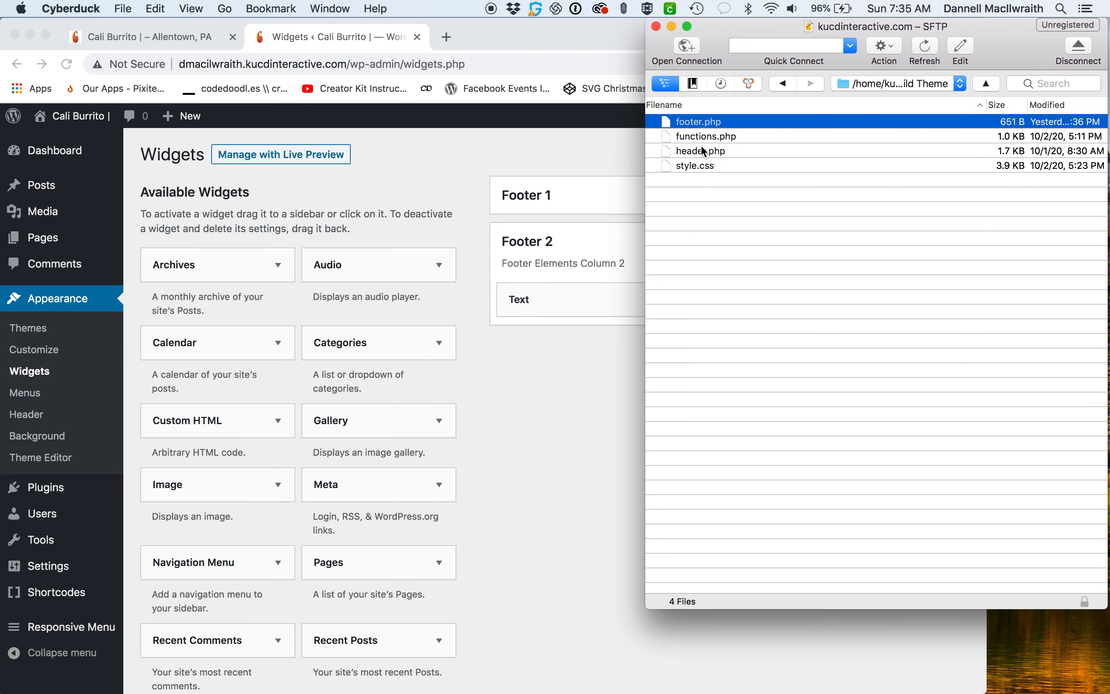
click(703, 152)
click(705, 166)
click(704, 138)
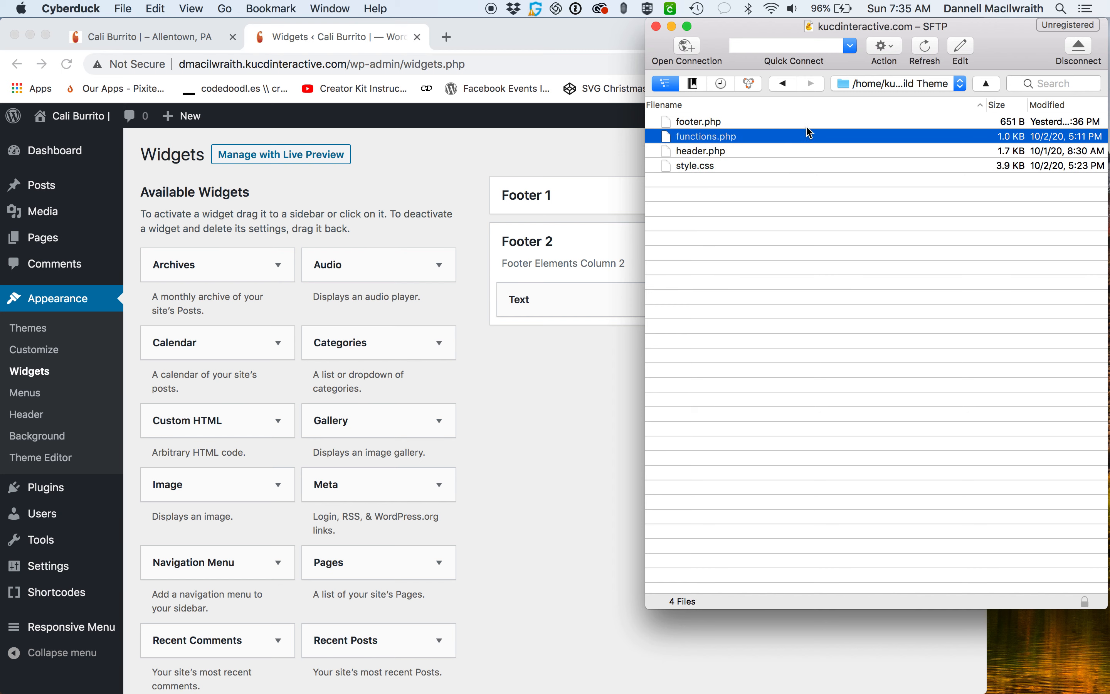
right_click(745, 225)
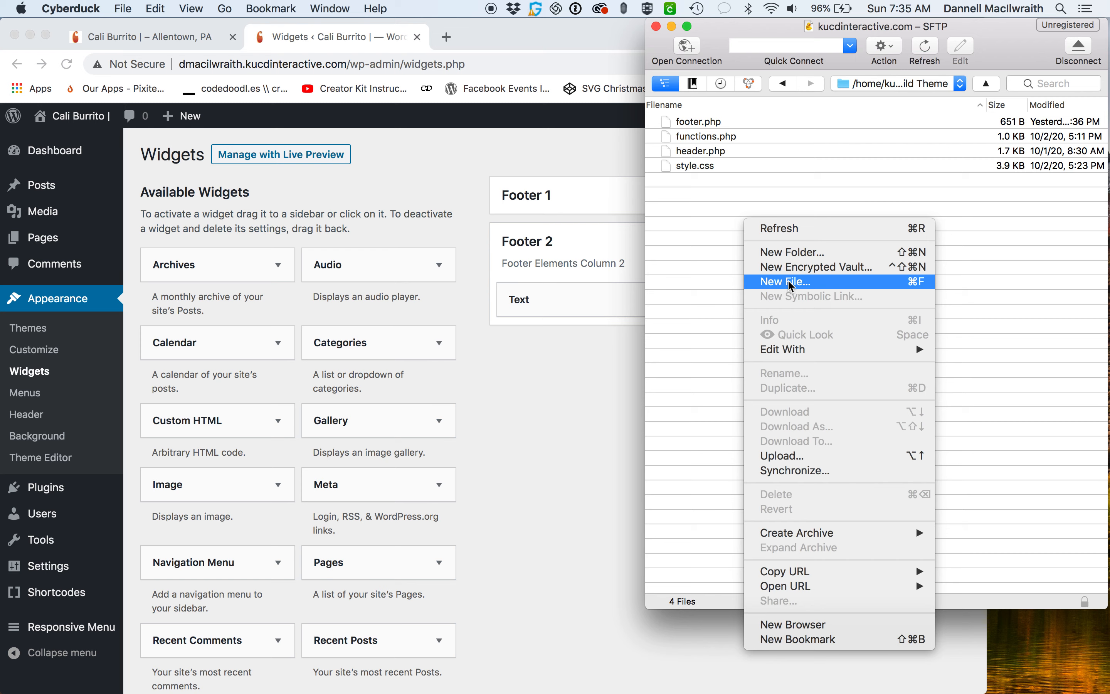
click(742, 140)
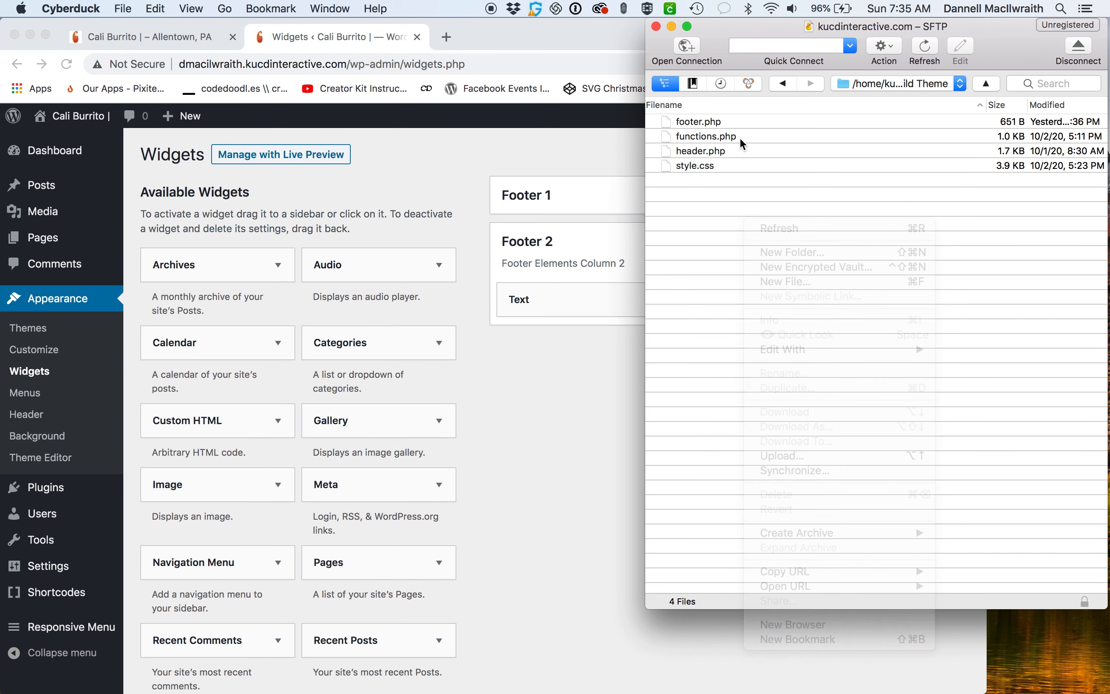
Step: Open functions.php from the child theme in Brackets and widen the editor window
click(724, 137)
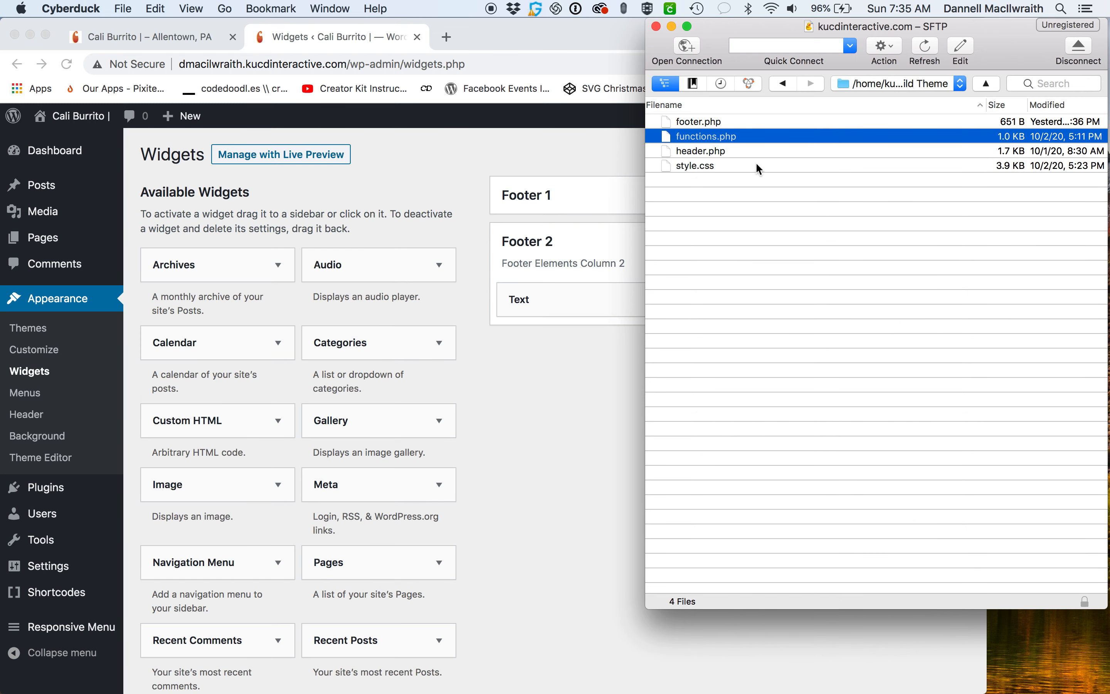
right_click(727, 135)
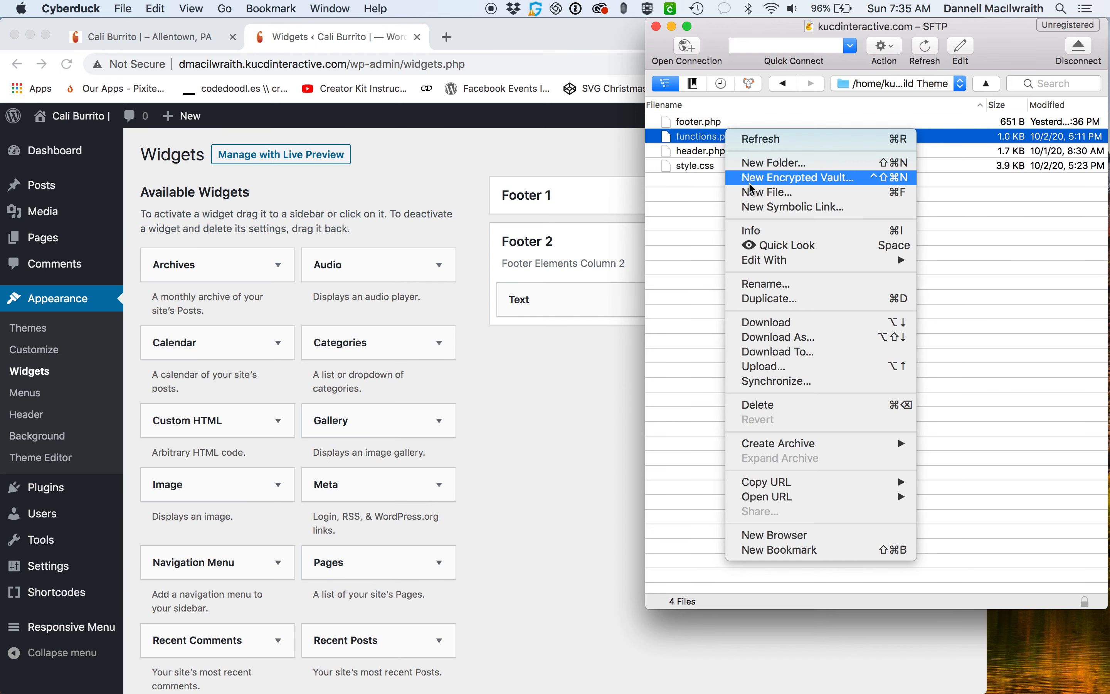
mouse_move(785, 260)
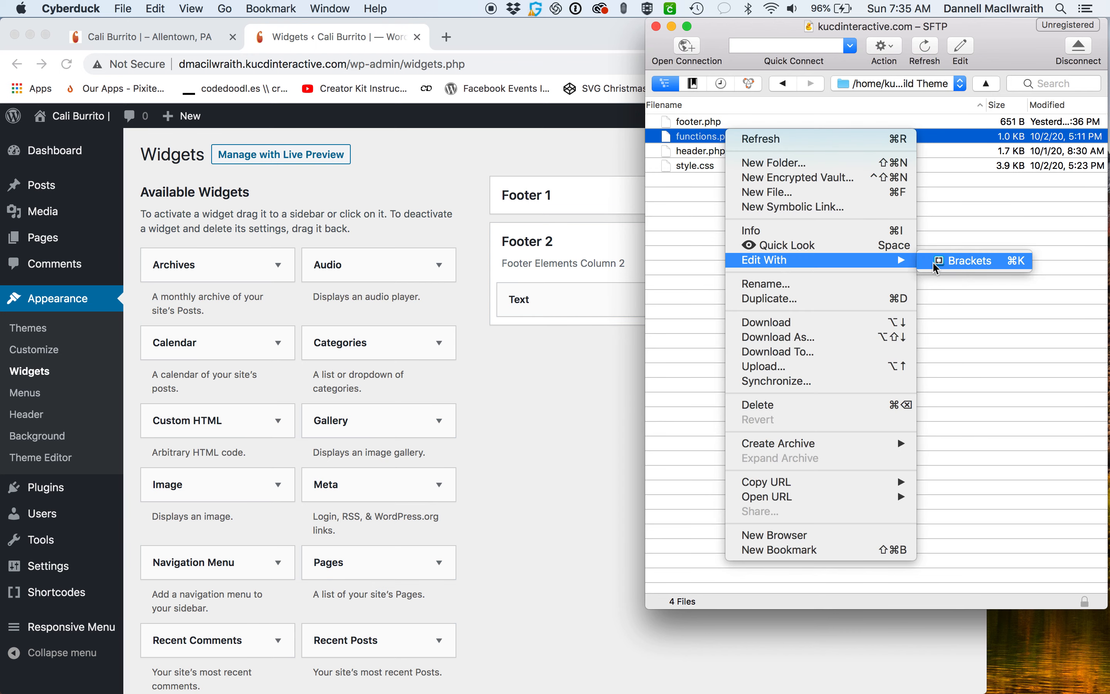
click(936, 266)
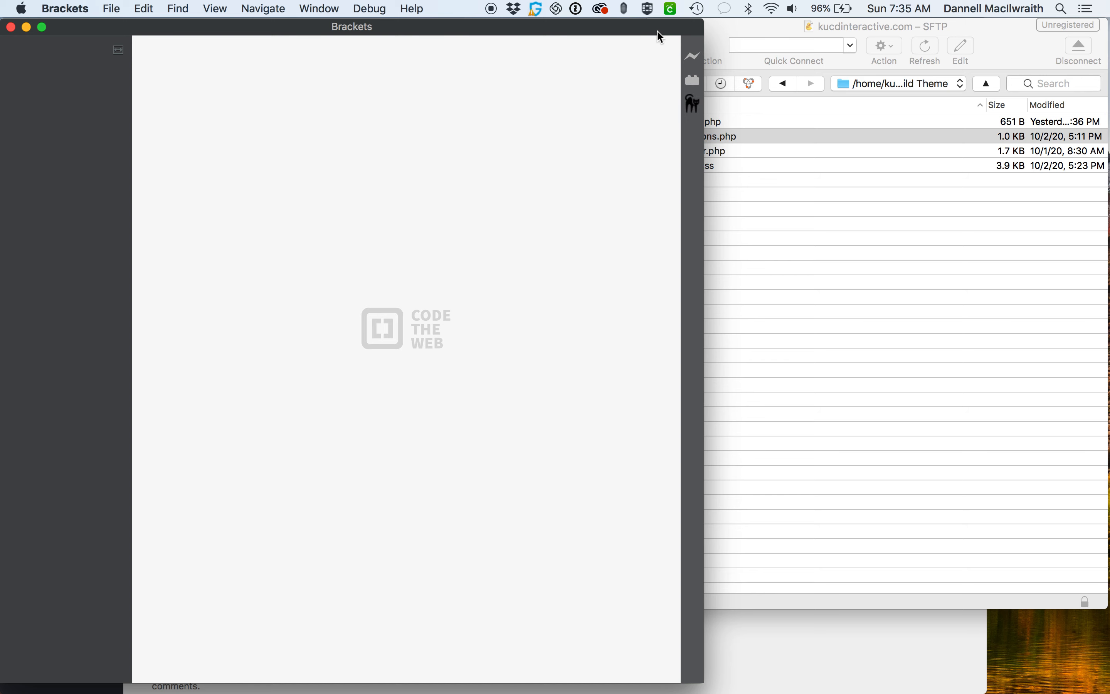
drag(660, 36, 662, 36)
drag(709, 115, 862, 114)
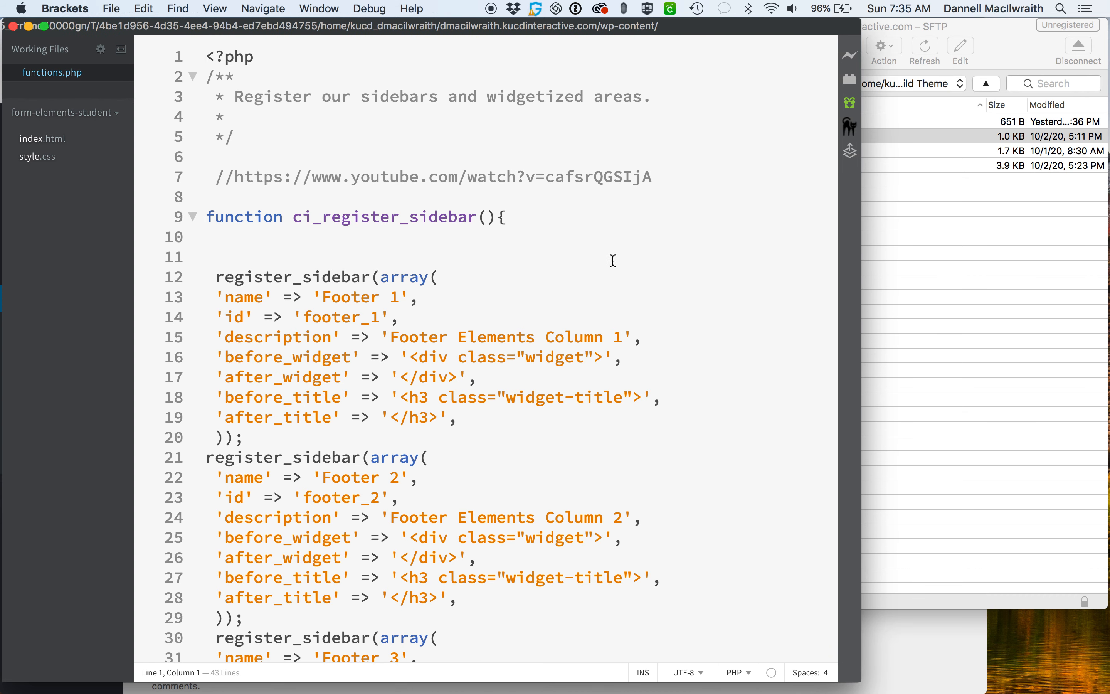
Step: Delete the commented YouTube link and its extra blank line above the ci_register_sidebar function in functions.php
scroll(439, 383, down, 1)
scroll(439, 382, up, 1)
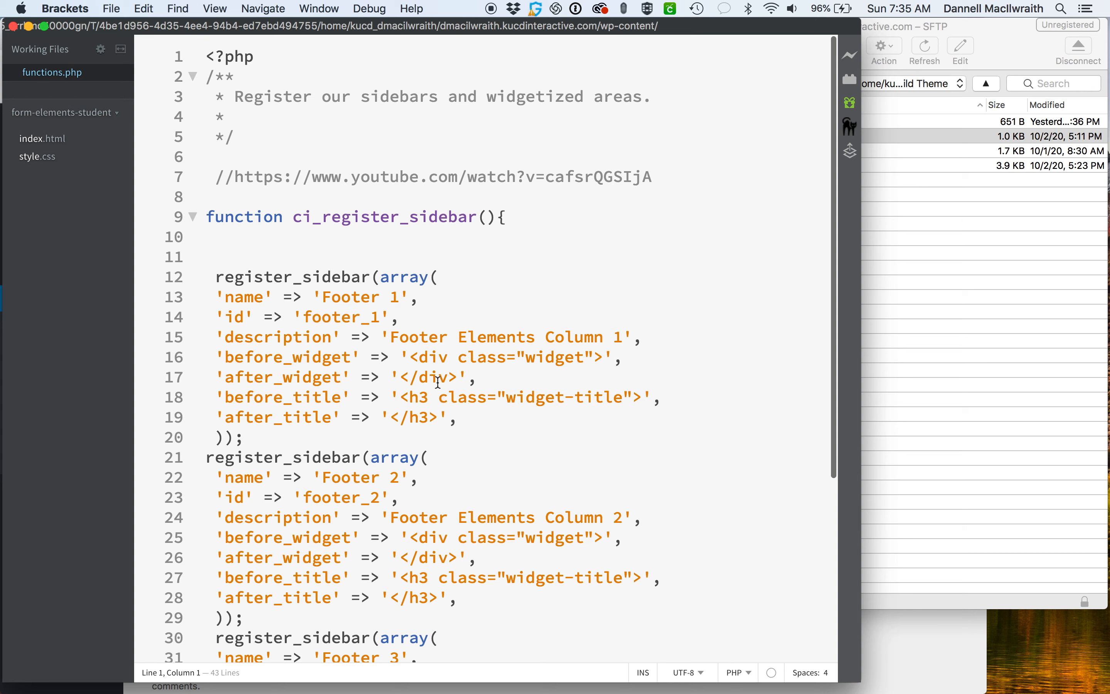
drag(228, 97, 654, 100)
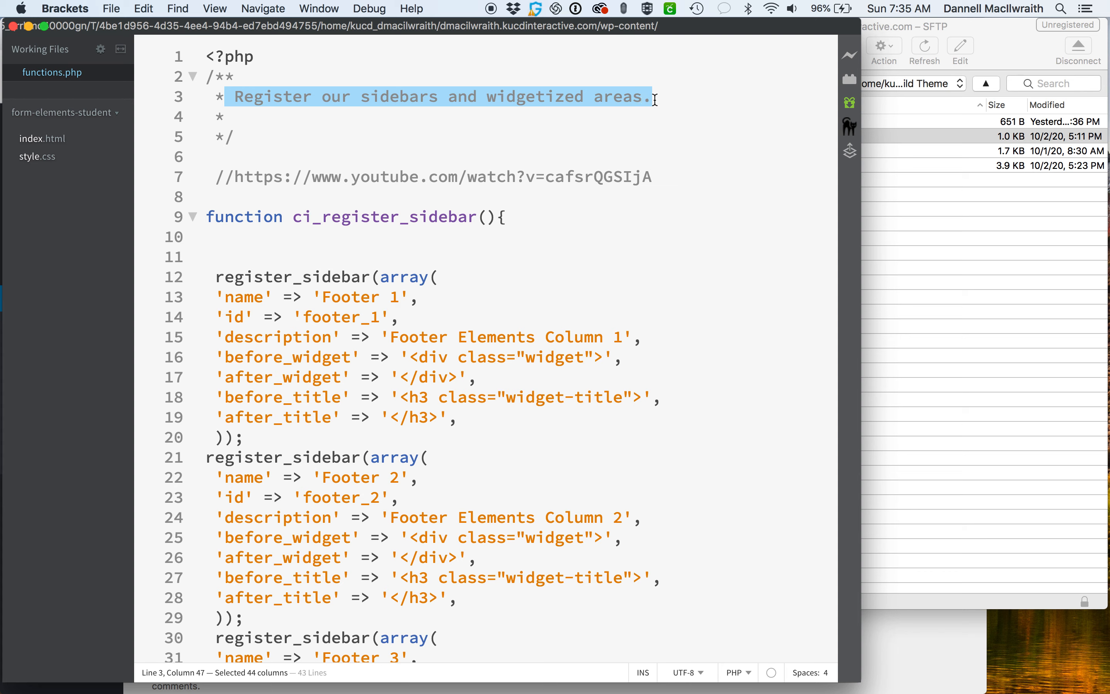
drag(237, 177, 148, 156)
click(664, 176)
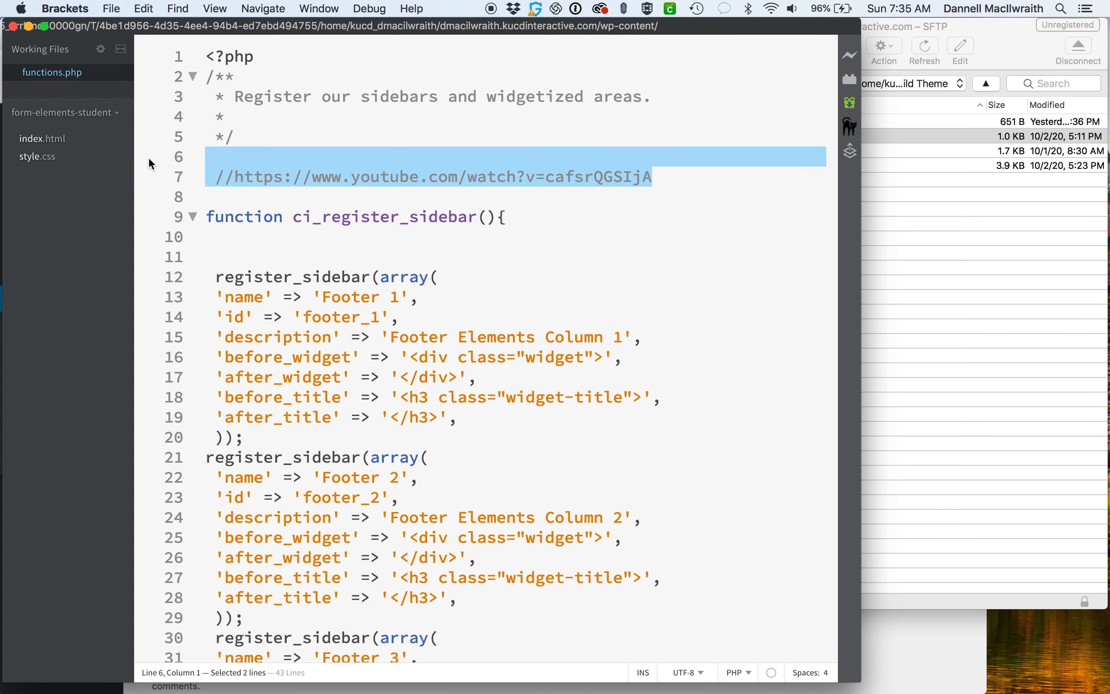
key(BackSpace)
key(BackSpace)
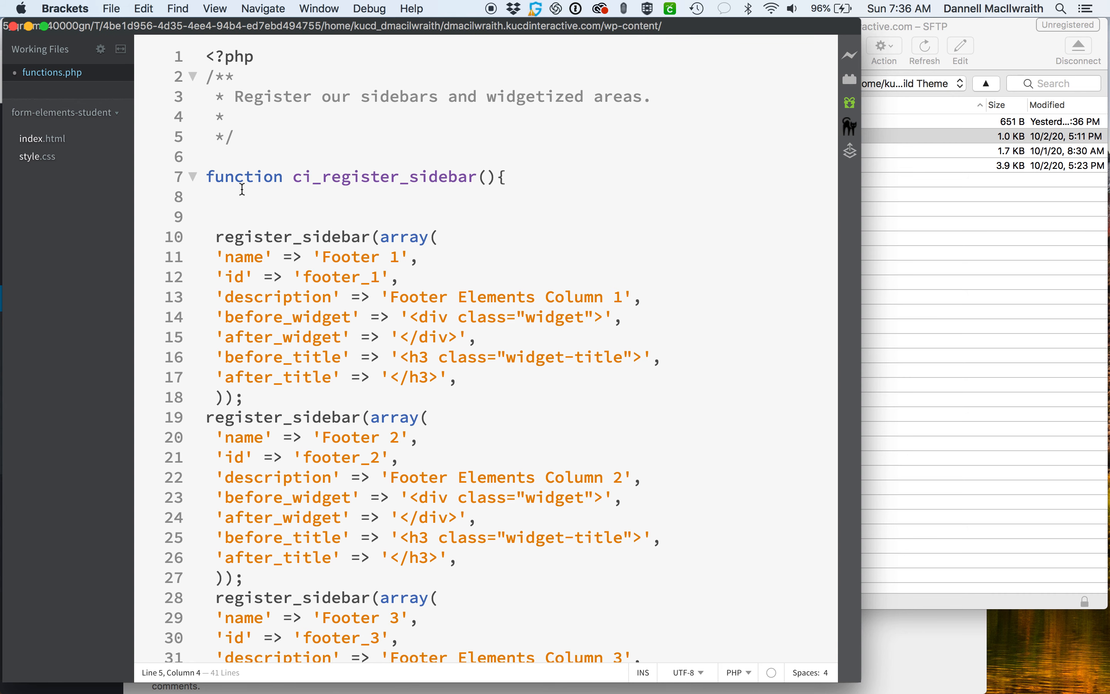
Step: Examine the ci_register_sidebar function declaration and the add_action call that hooks it to widgets_init
scroll(271, 225, down, 1)
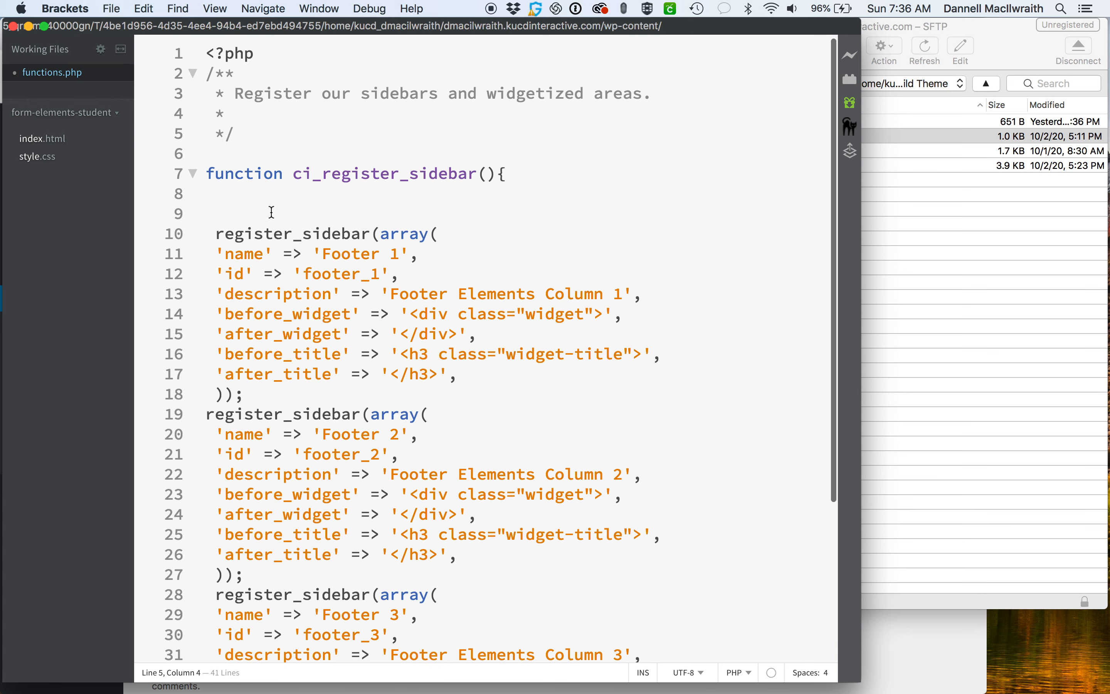
click(237, 174)
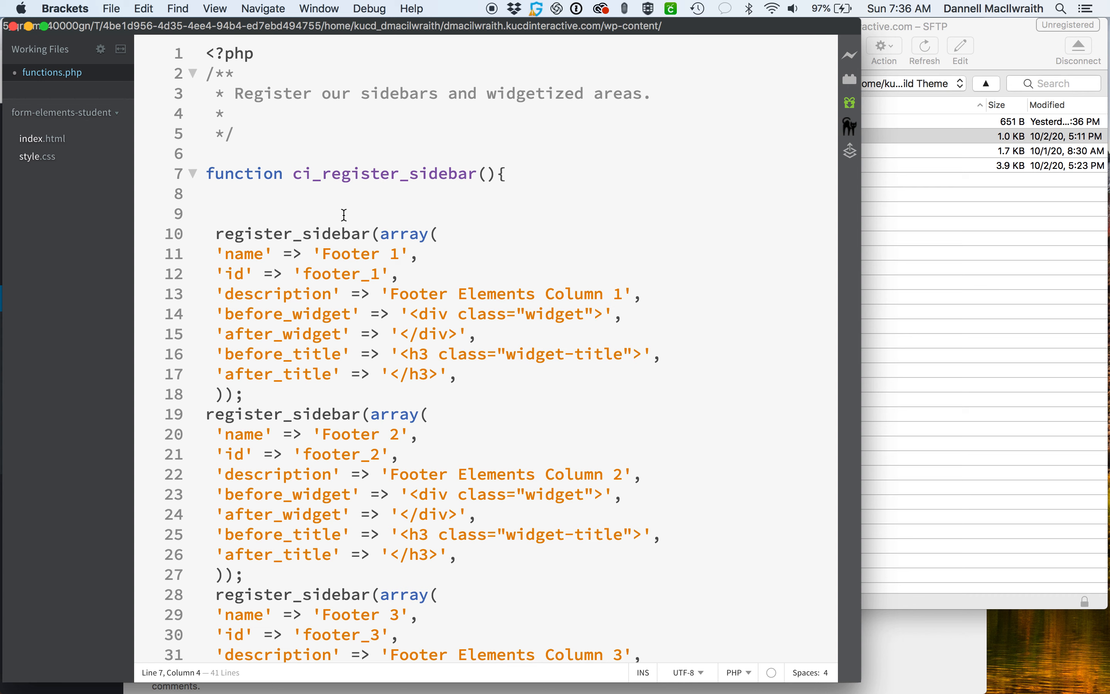
drag(266, 178, 507, 175)
scroll(483, 200, down, 5)
drag(215, 641, 714, 641)
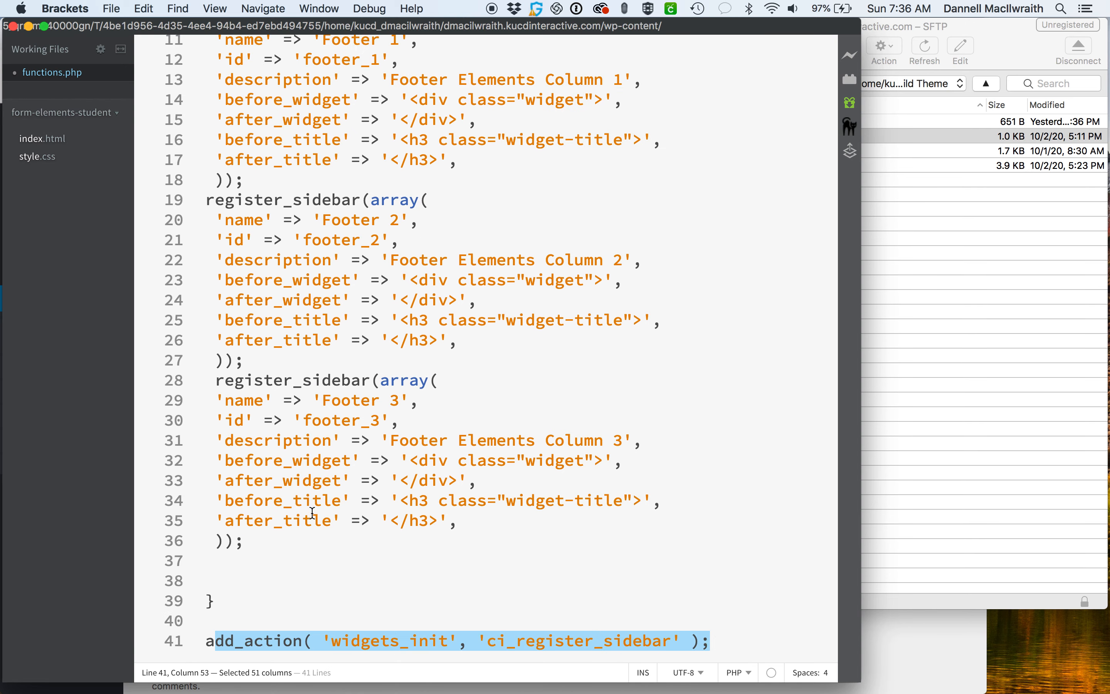
scroll(312, 521, up, 5)
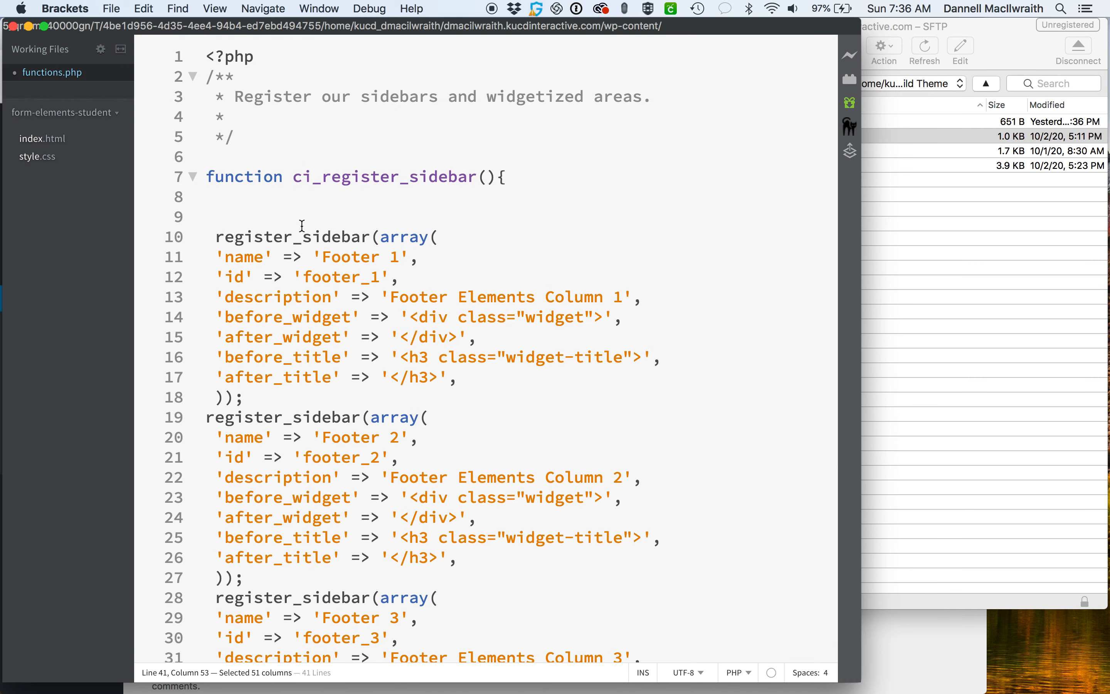
Step: Examine the parts of the ci_register_sidebar function name and the opening and closing braces that enclose the three footer registrations
click(236, 179)
drag(297, 175, 480, 178)
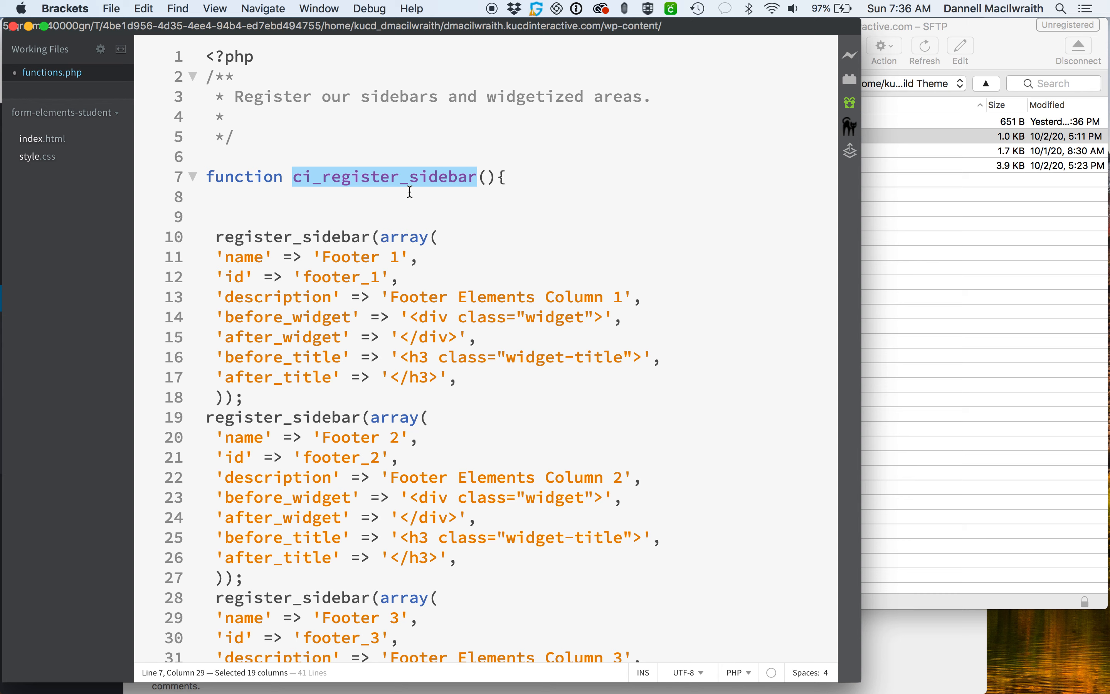
click(419, 178)
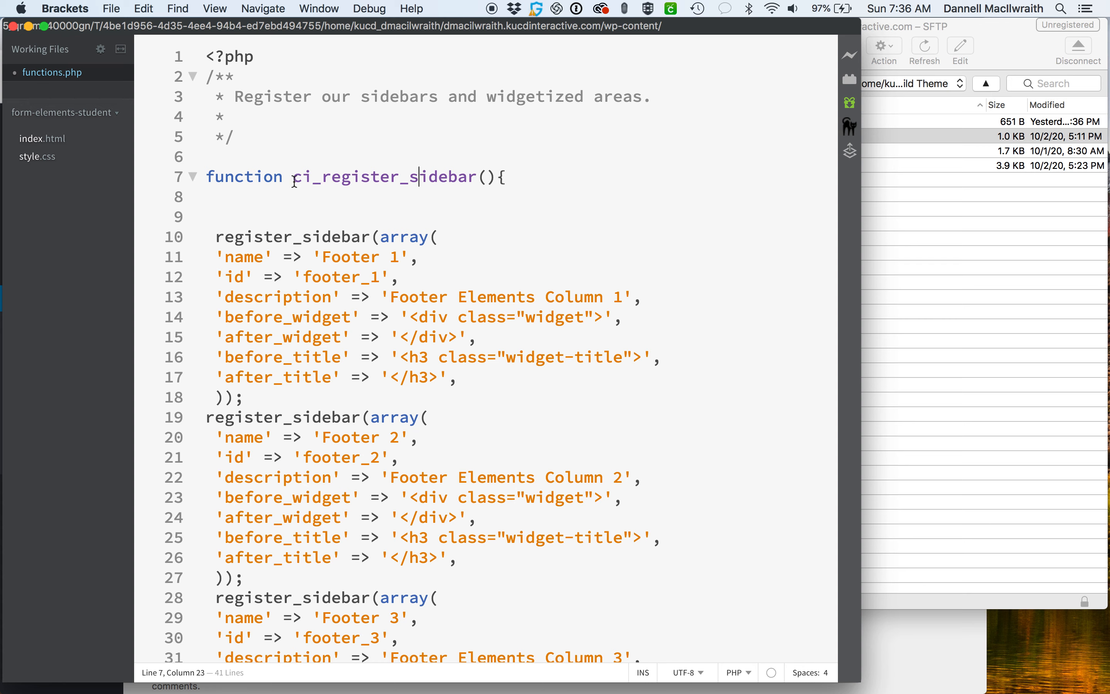
drag(322, 178, 398, 178)
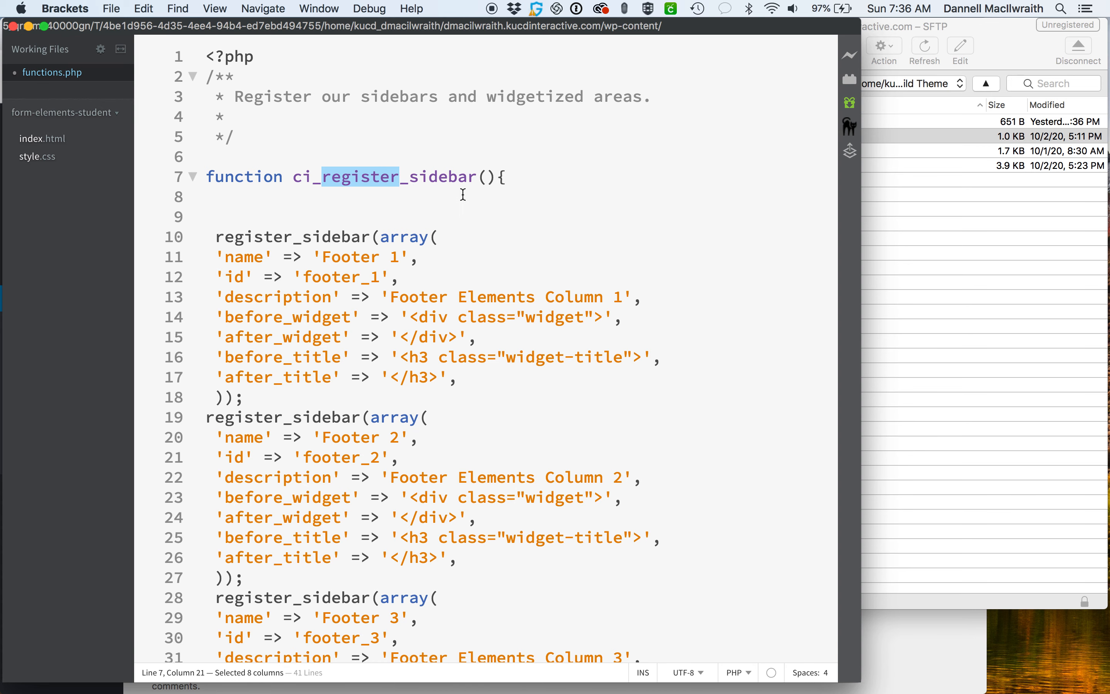
scroll(429, 255, down, 1)
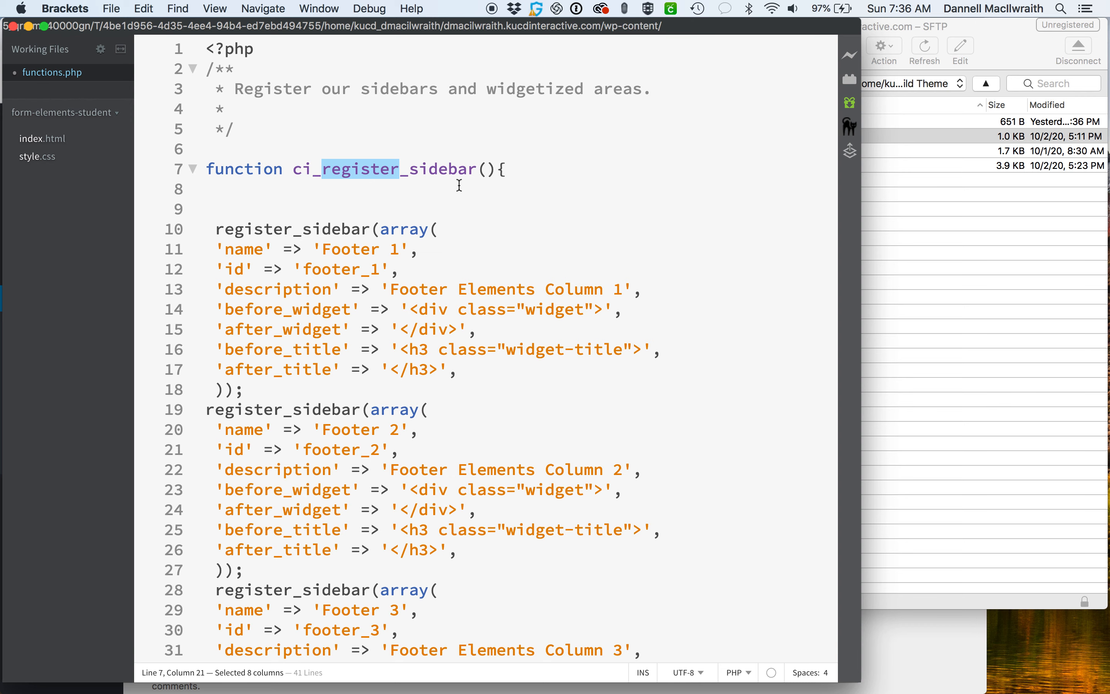
click(471, 170)
double_click(500, 170)
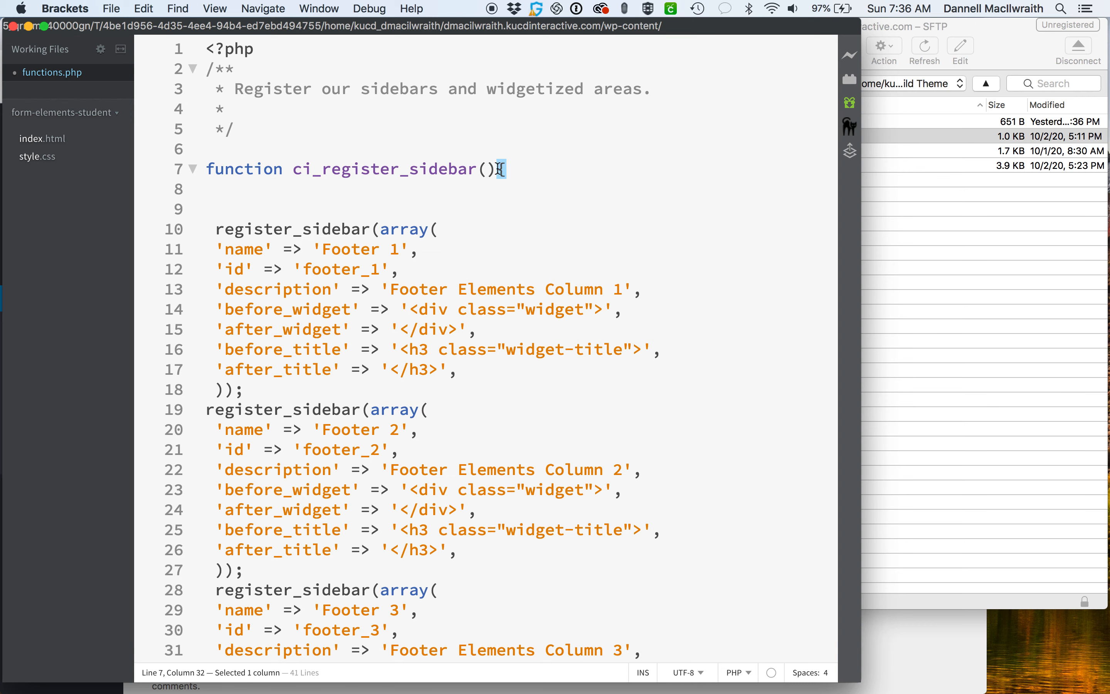
scroll(480, 253, down, 5)
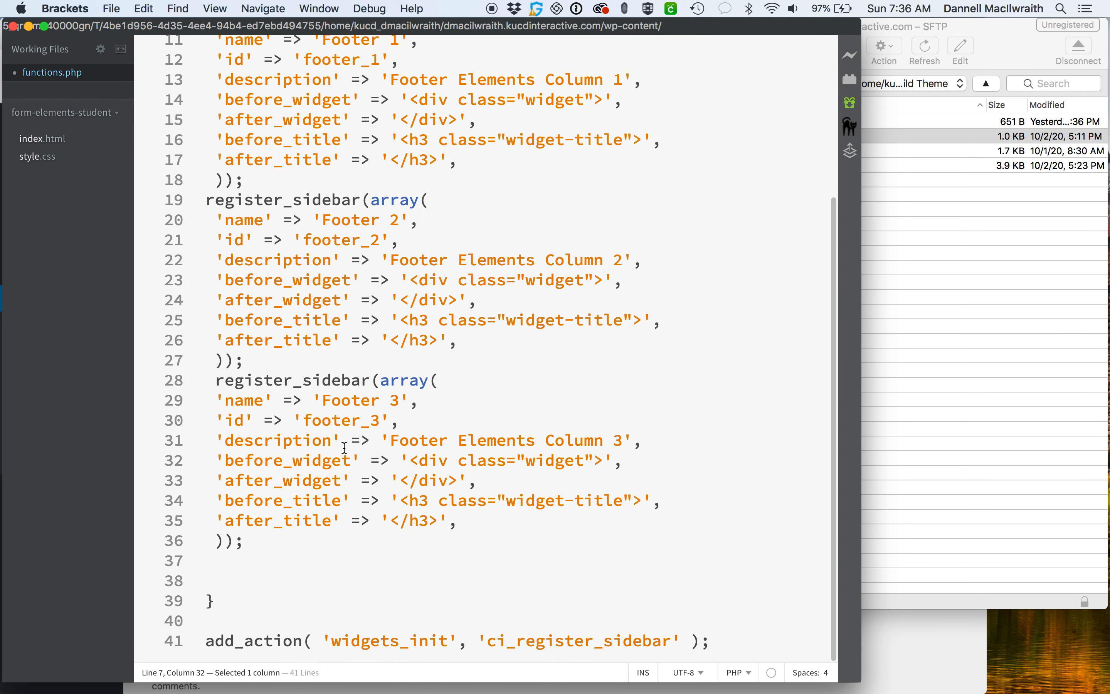
click(212, 600)
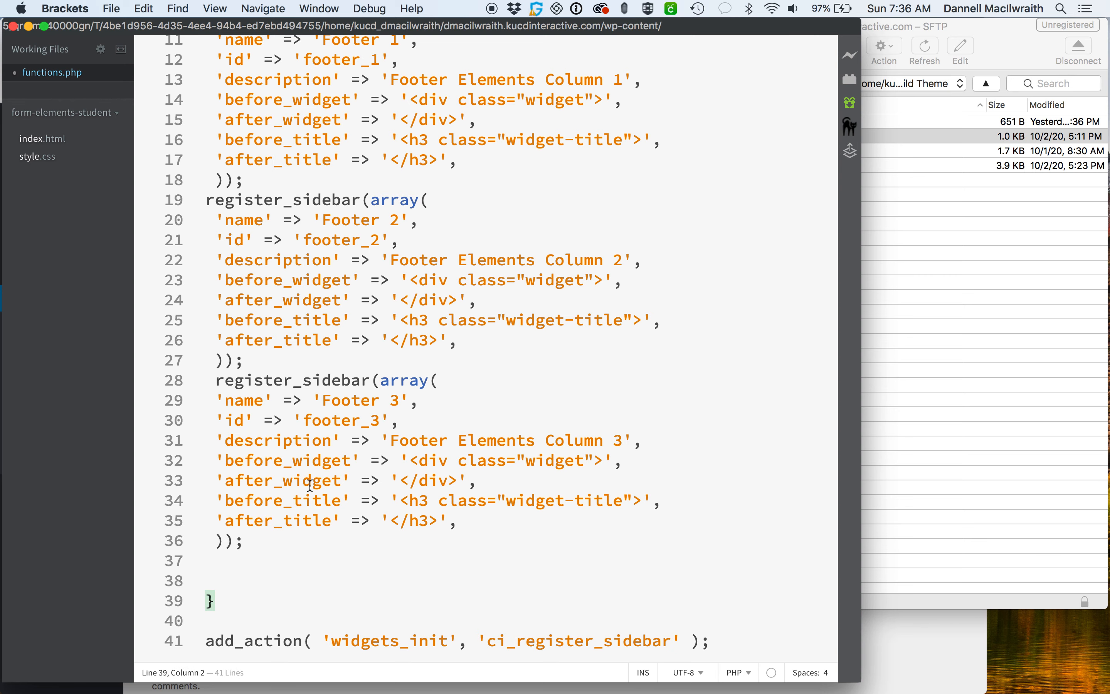
scroll(307, 486, up, 5)
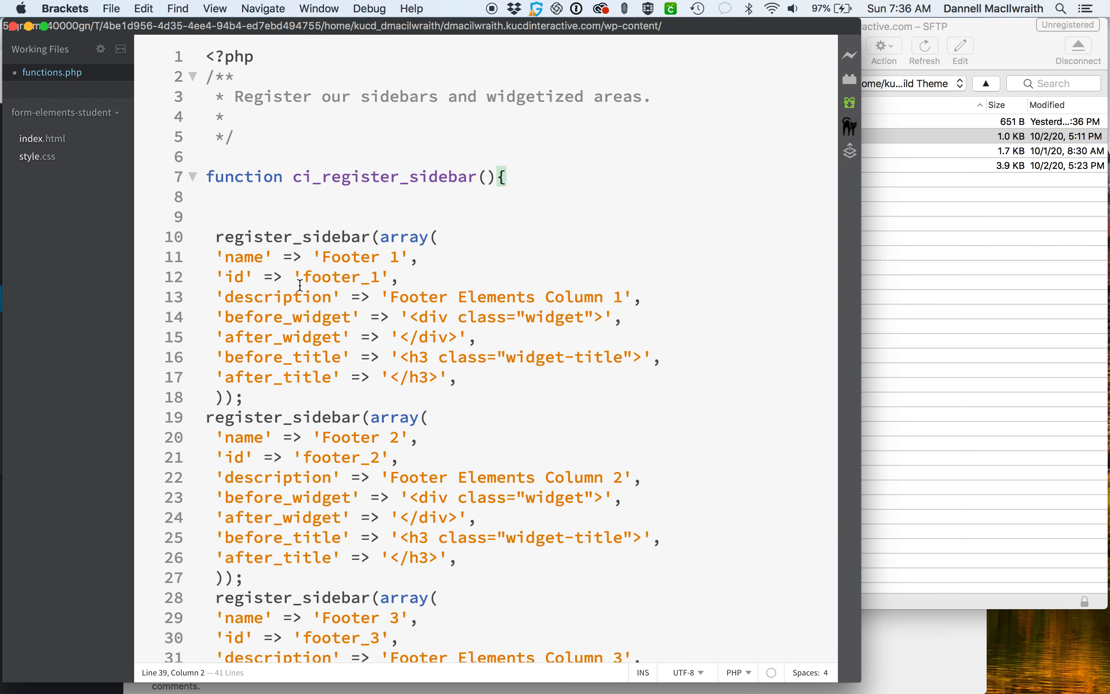
Step: Examine the register_sidebar call and the Footer 1 name in functions.php, comparing them with the footer areas on the Widgets page in Chrome
click(215, 236)
drag(215, 236, 369, 236)
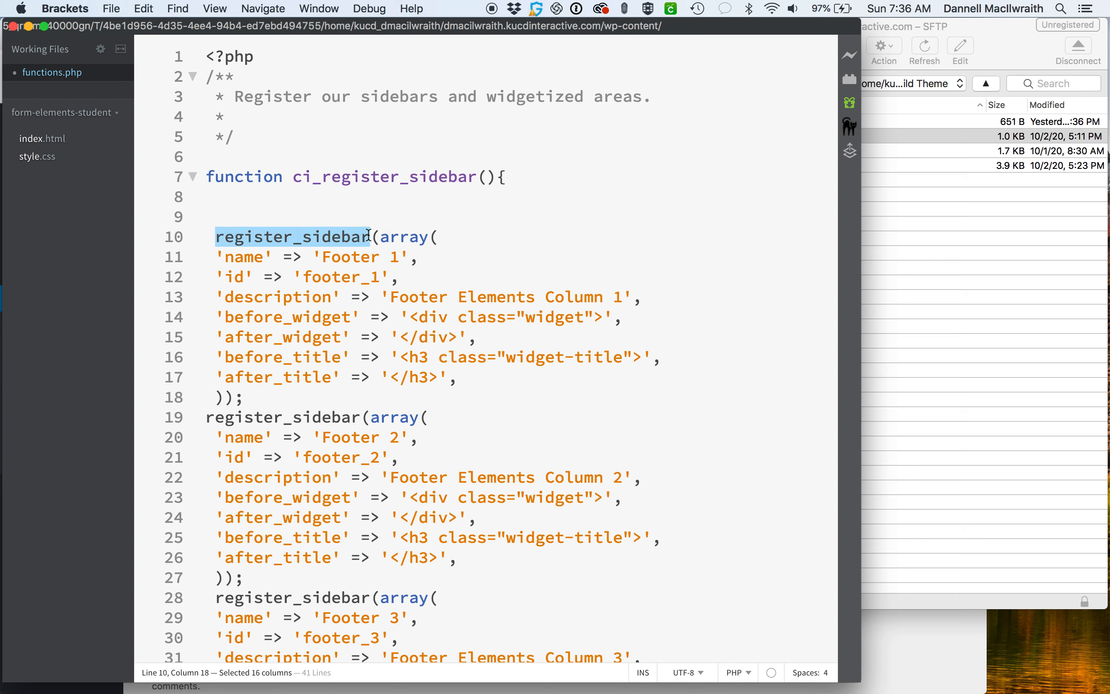
drag(330, 256, 402, 257)
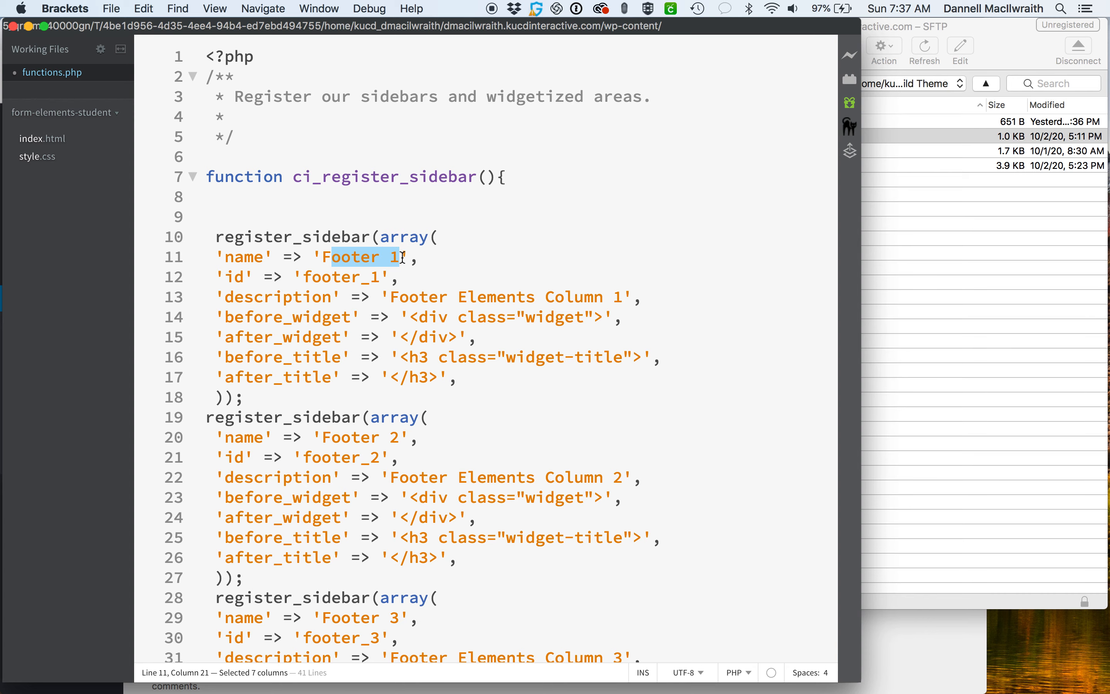
click(895, 649)
click(524, 212)
click(524, 212)
drag(492, 47, 594, 34)
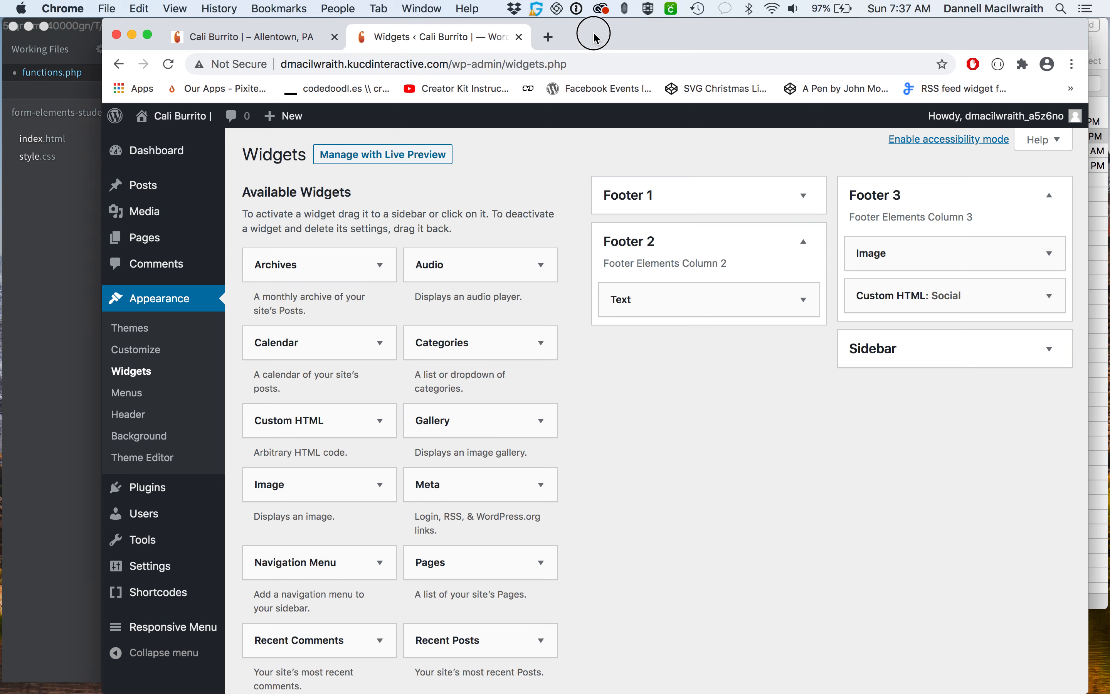
Step: Examine the id, description, and the widget and title wrapper tags of the Footer 1 registration in functions.php in Brackets
click(17, 266)
drag(223, 277, 413, 275)
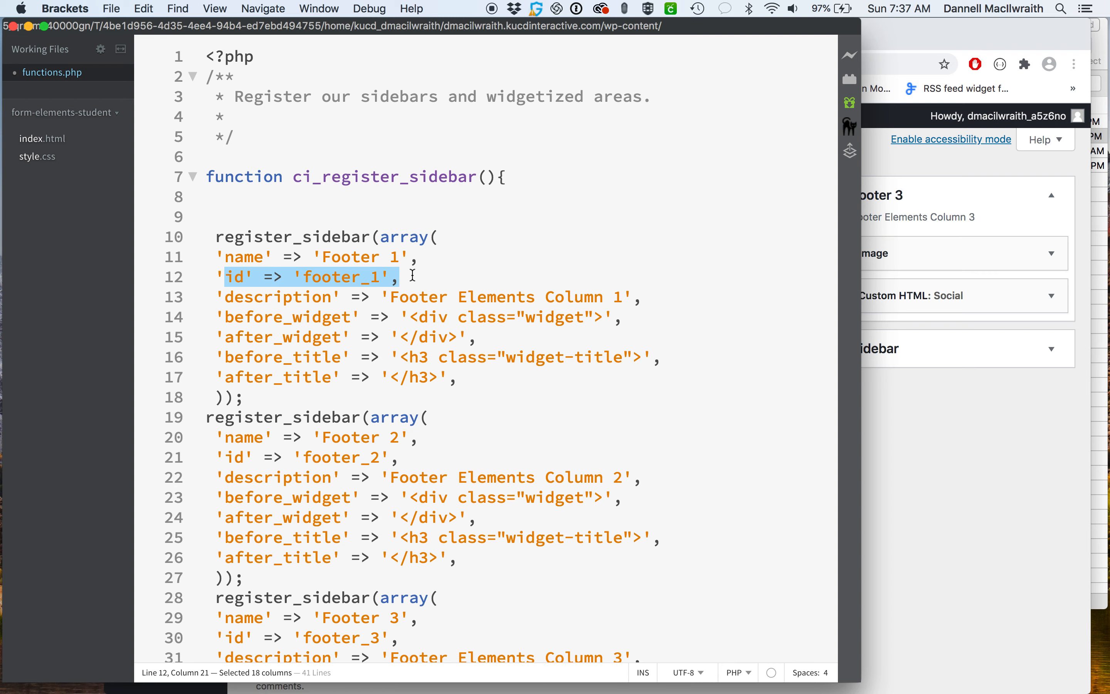
click(394, 280)
drag(381, 278, 307, 273)
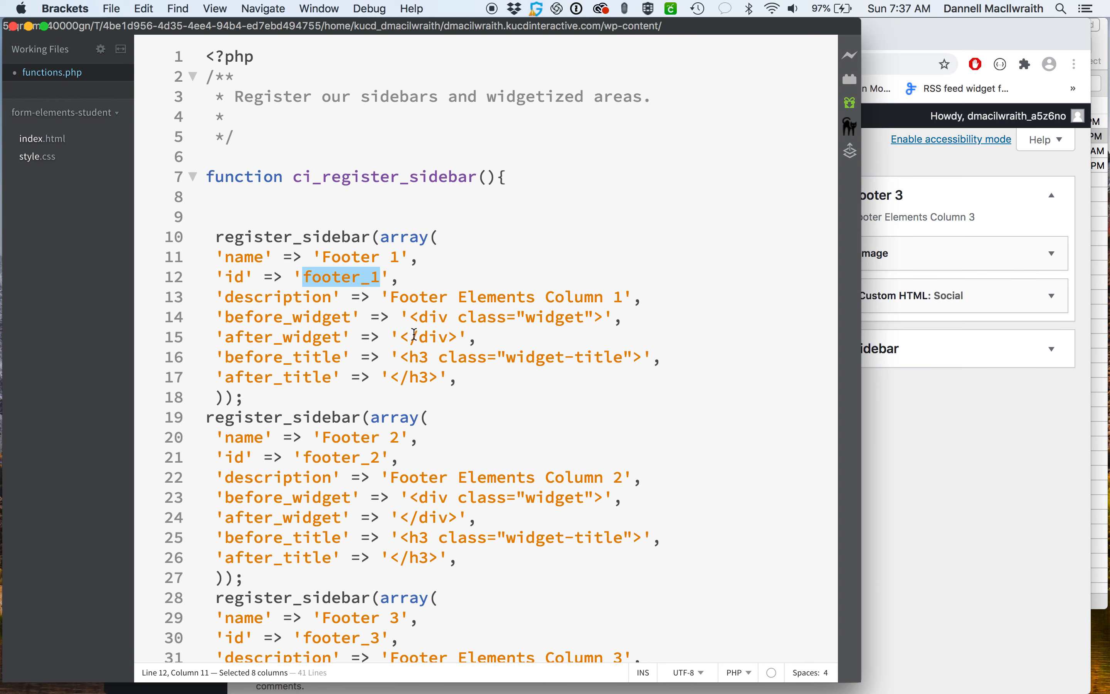
scroll(415, 335, down, 1)
drag(390, 275, 627, 271)
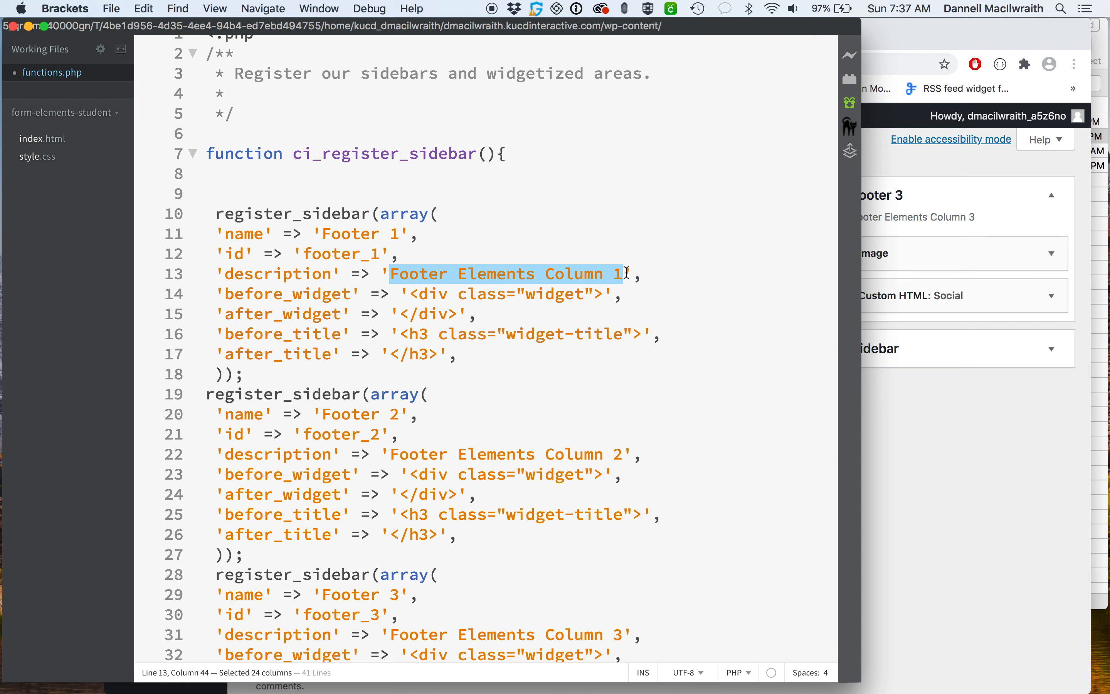
click(427, 296)
drag(411, 294, 474, 318)
drag(390, 333, 448, 360)
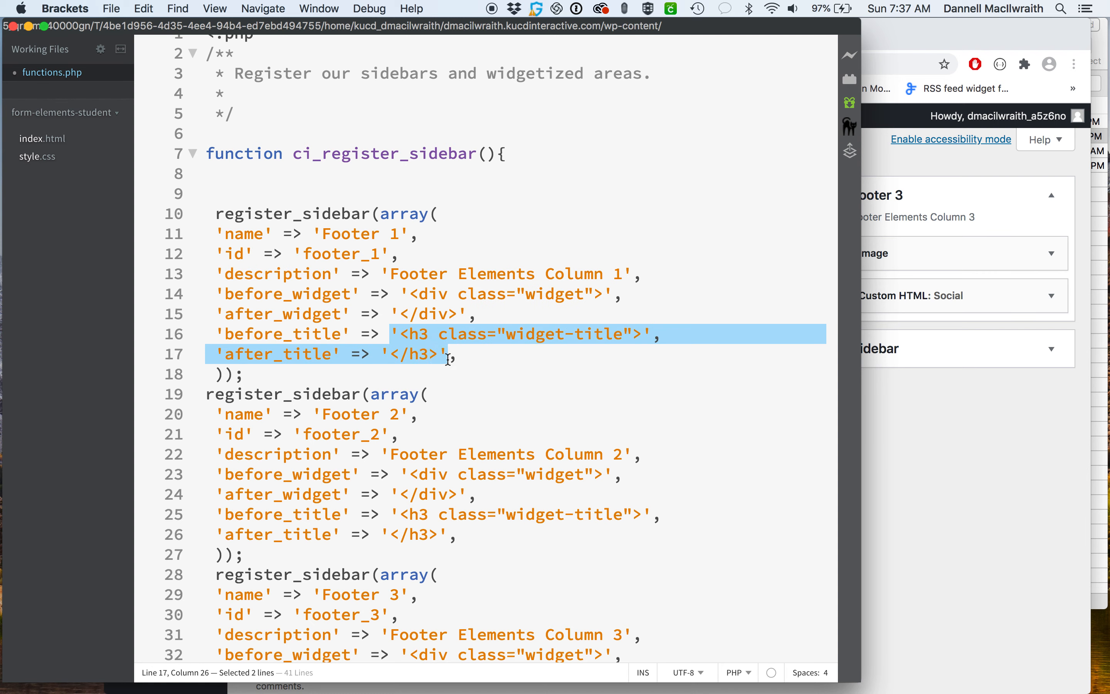
Step: On the Widgets page in Chrome, move "Mango Salsa" from the body of Footer 2's Text widget into its title and save the widget
click(1037, 461)
click(801, 306)
click(599, 354)
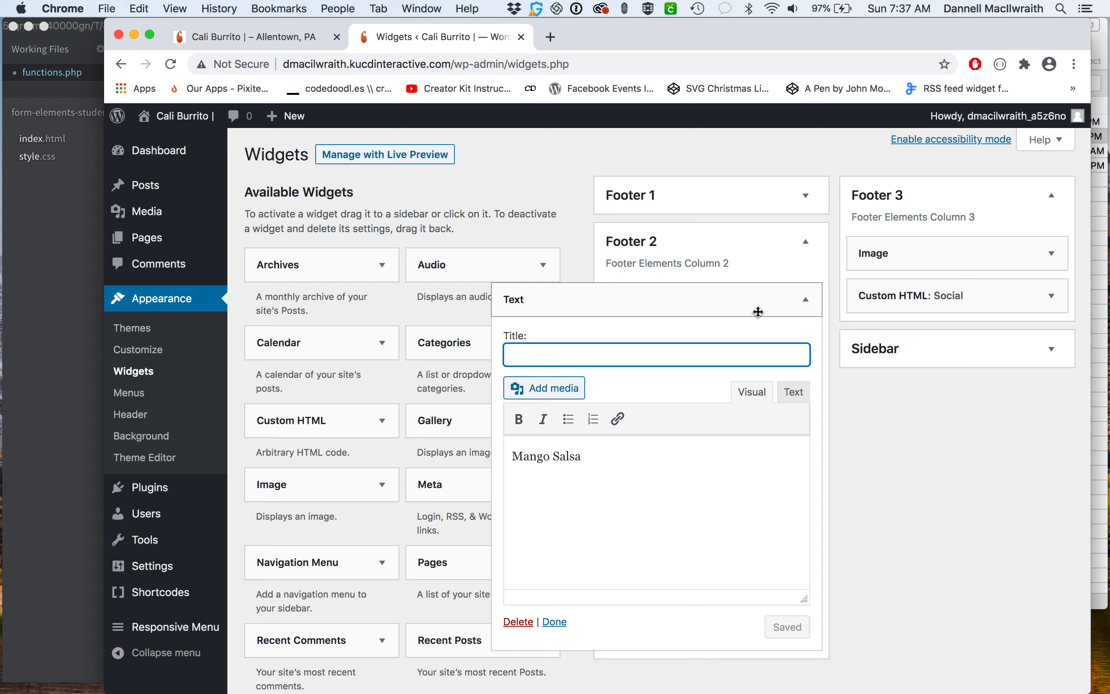
drag(582, 456, 453, 447)
key(super+c)
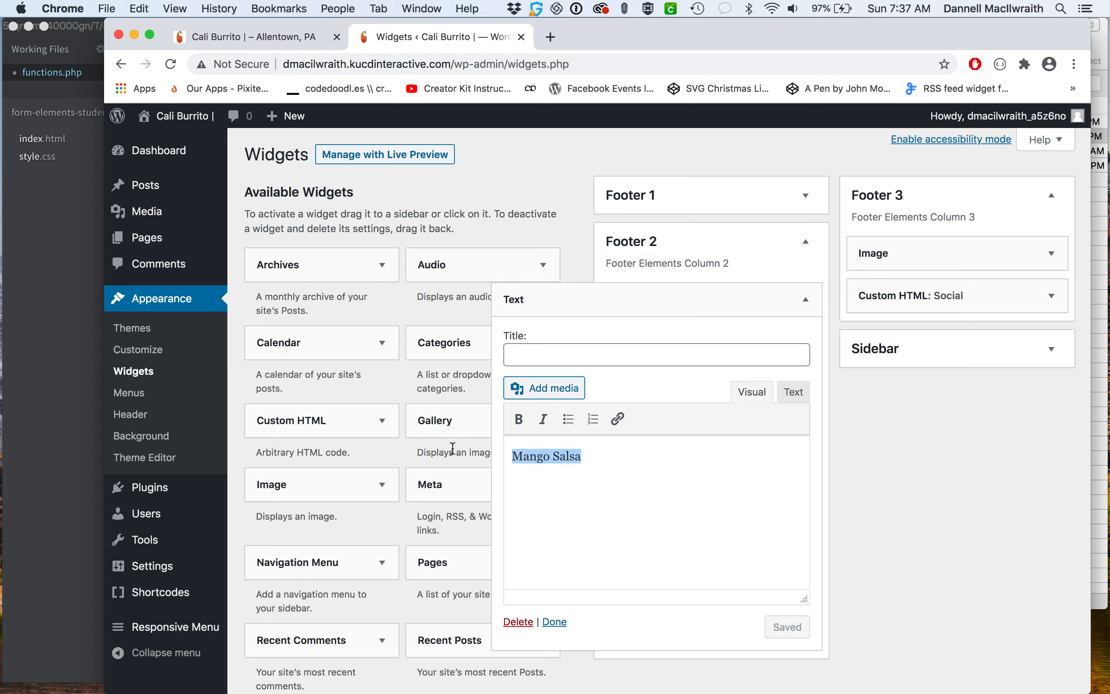
key(BackSpace)
click(565, 347)
key(super+v)
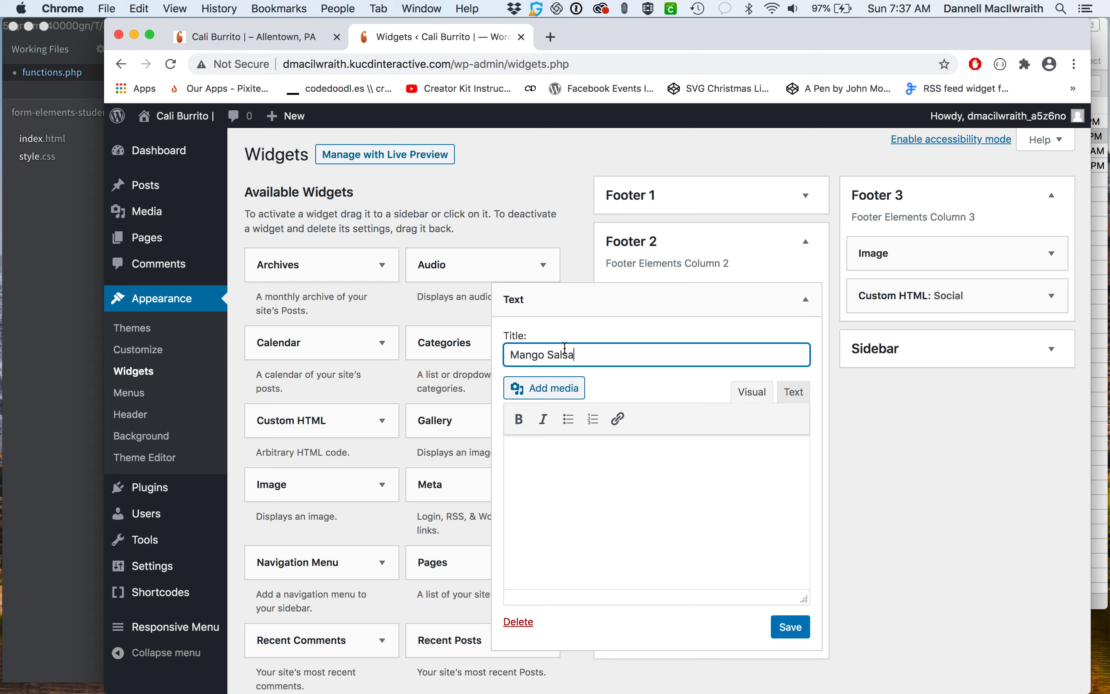
click(796, 630)
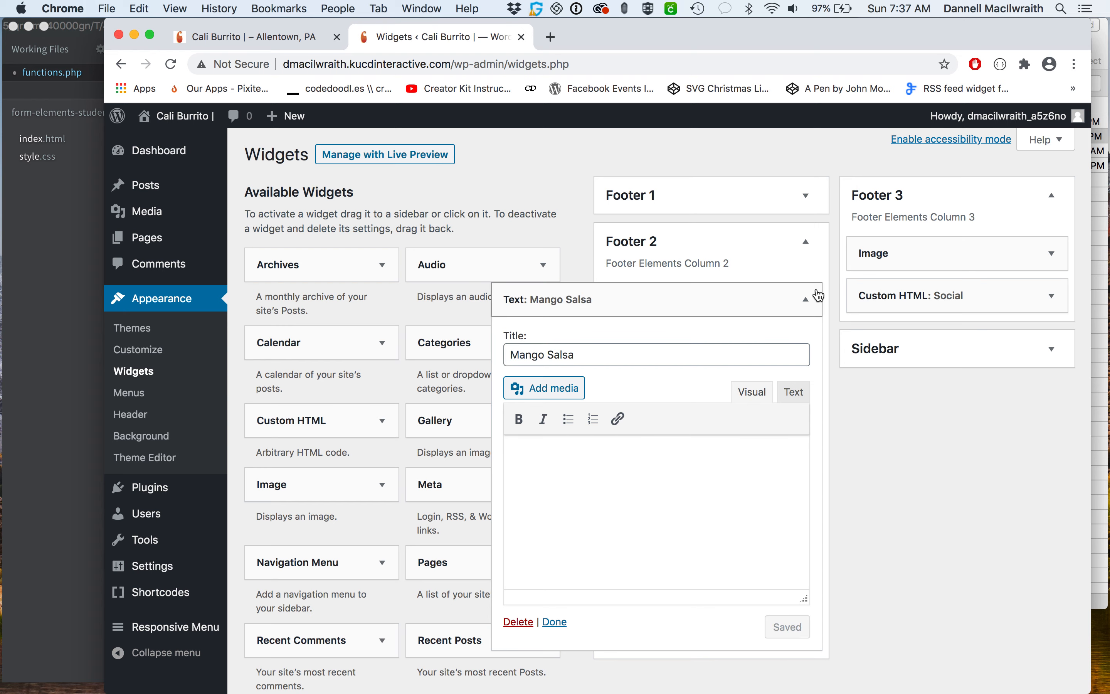
click(806, 299)
Step: Check the footer headings on the Cali Burrito site, and examine the widget-title class in the Footer 1 before_title line of functions.php in Brackets
click(280, 35)
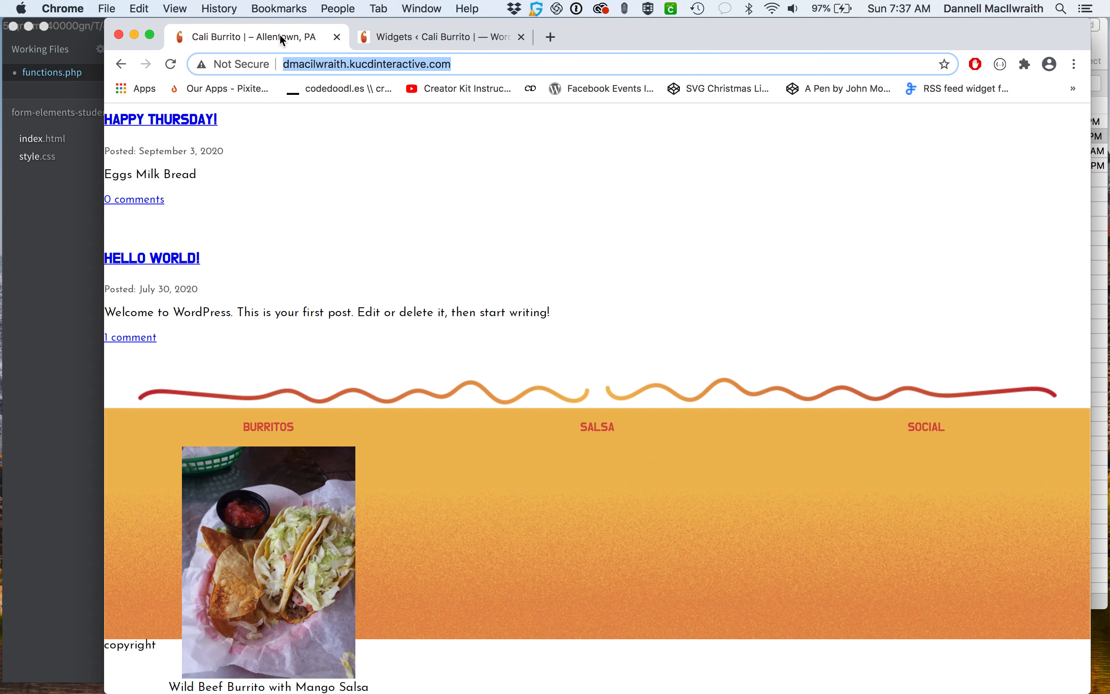
click(65, 203)
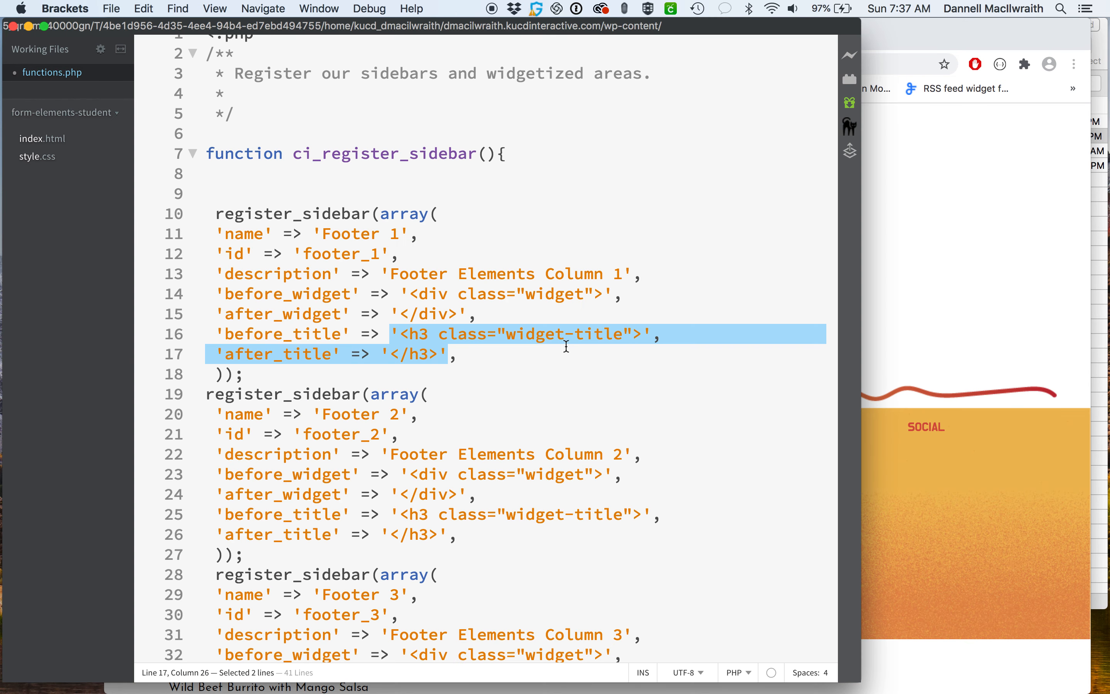
click(452, 340)
click(501, 334)
drag(501, 335, 625, 335)
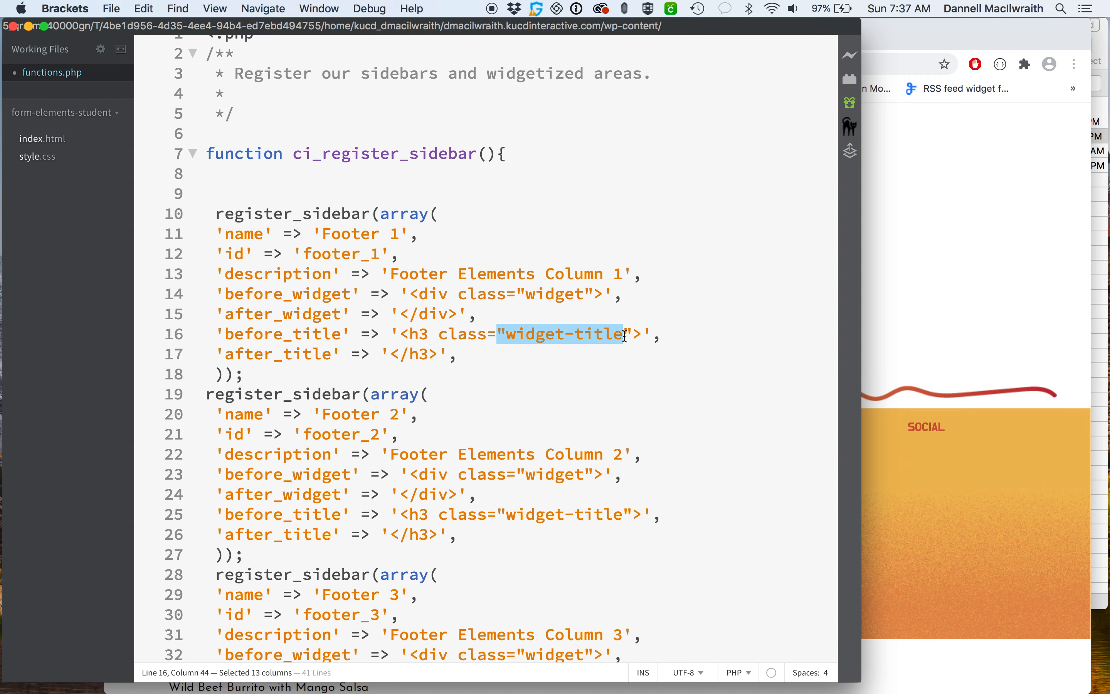
Step: Examine the complete Footer 1 and Footer 2 register_sidebar blocks, including the Footer 2 name and id
drag(447, 355, 207, 235)
drag(245, 373, 190, 212)
scroll(283, 342, down, 3)
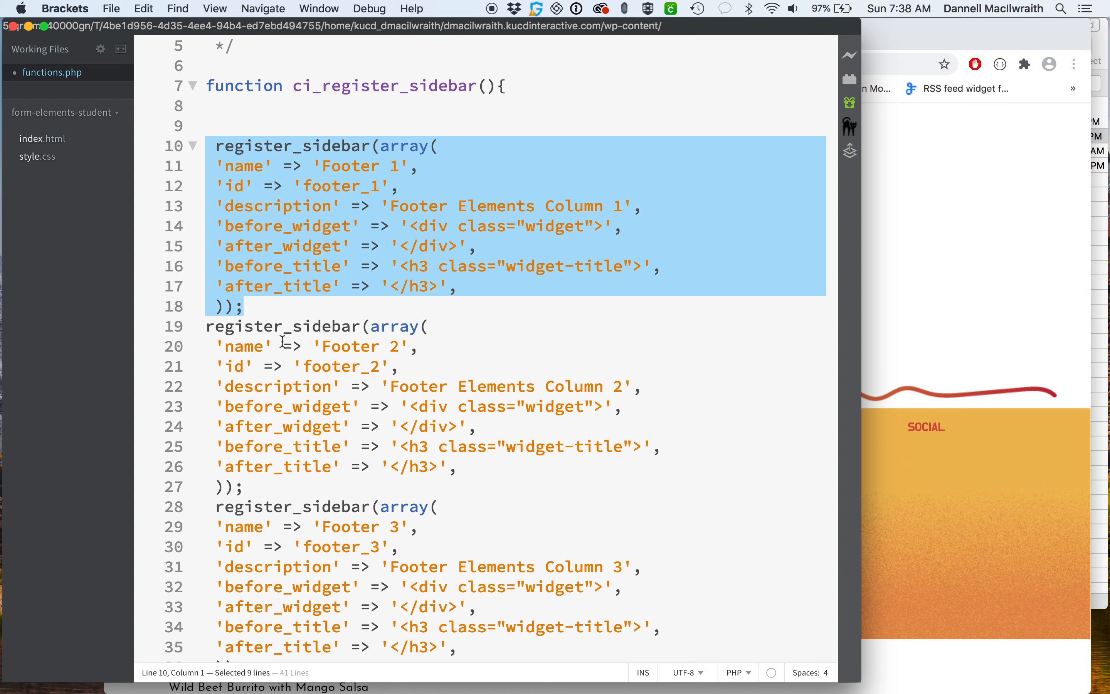
scroll(248, 334, down, 1)
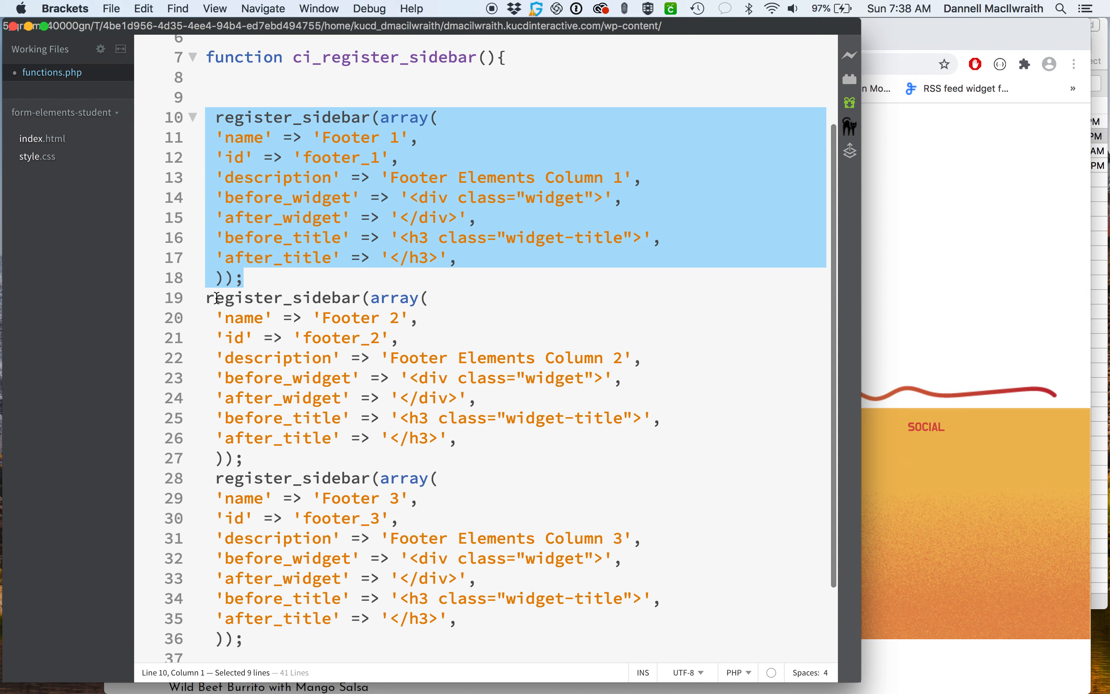
drag(207, 299, 323, 458)
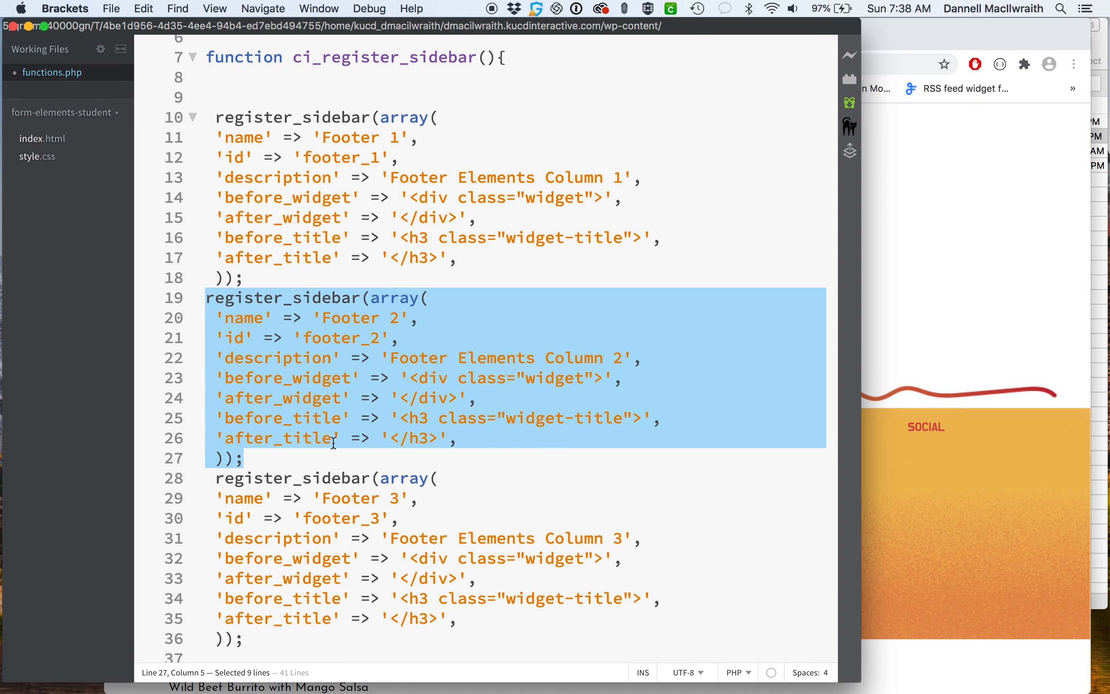
click(397, 320)
click(380, 340)
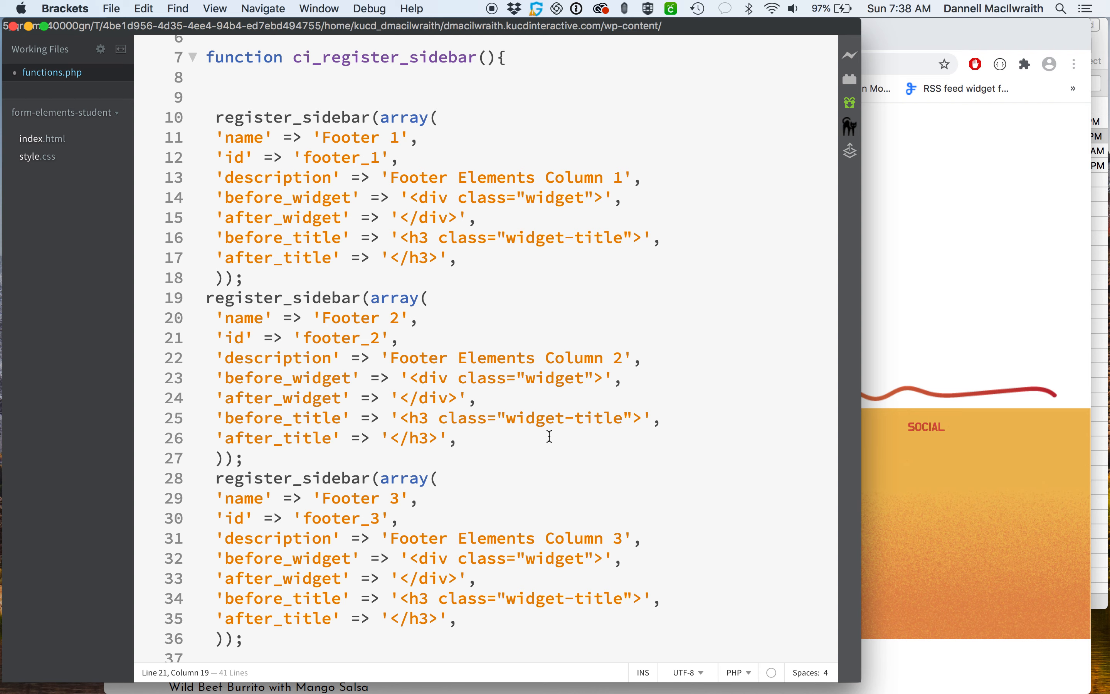
Step: Examine the Footer 3 block and match the closing brace of ci_register_sidebar with its opening brace
scroll(550, 438, down, 3)
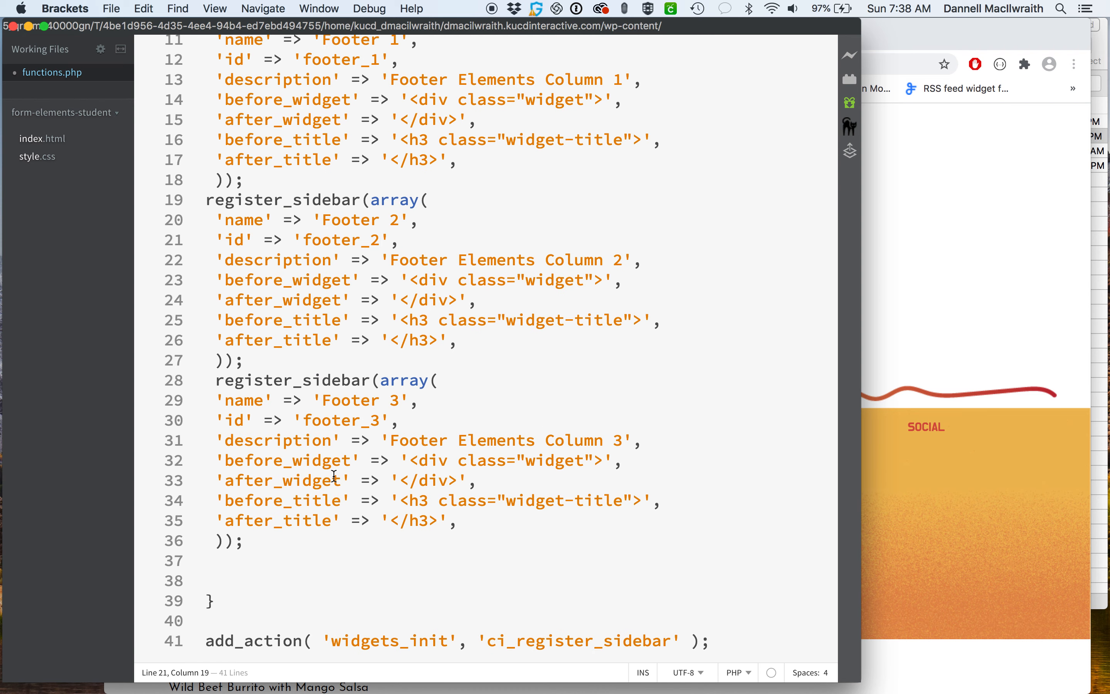
click(211, 600)
scroll(356, 398, up, 5)
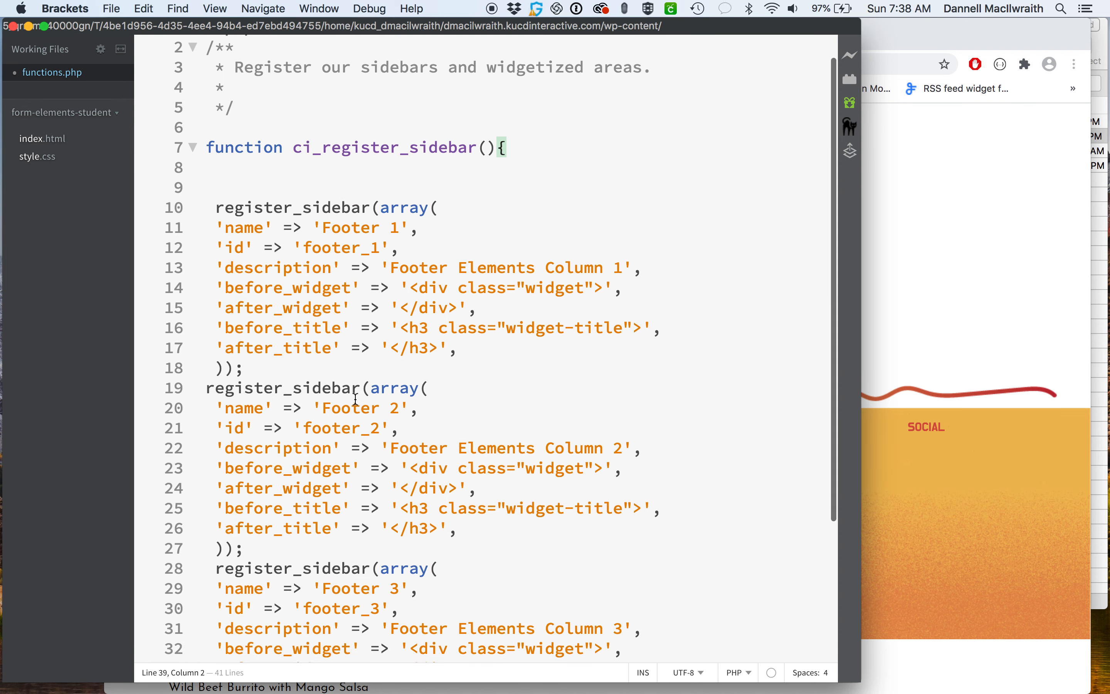
scroll(356, 398, down, 5)
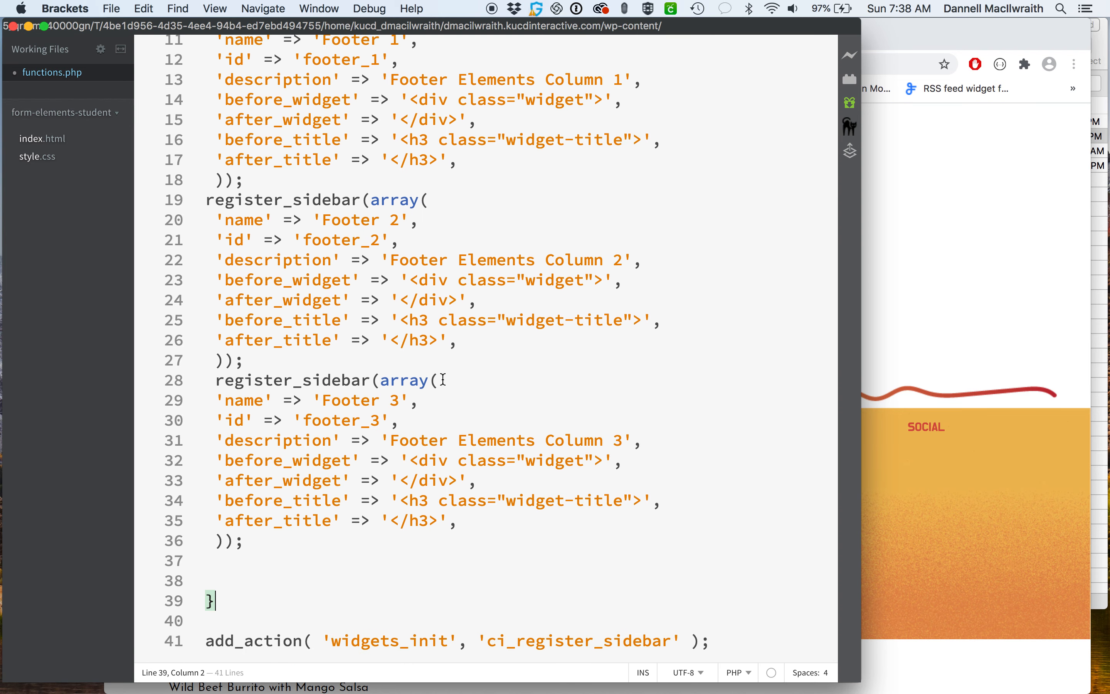
Step: Return to the Widgets page in Chrome and expand the Footer 1 area
click(963, 260)
click(388, 41)
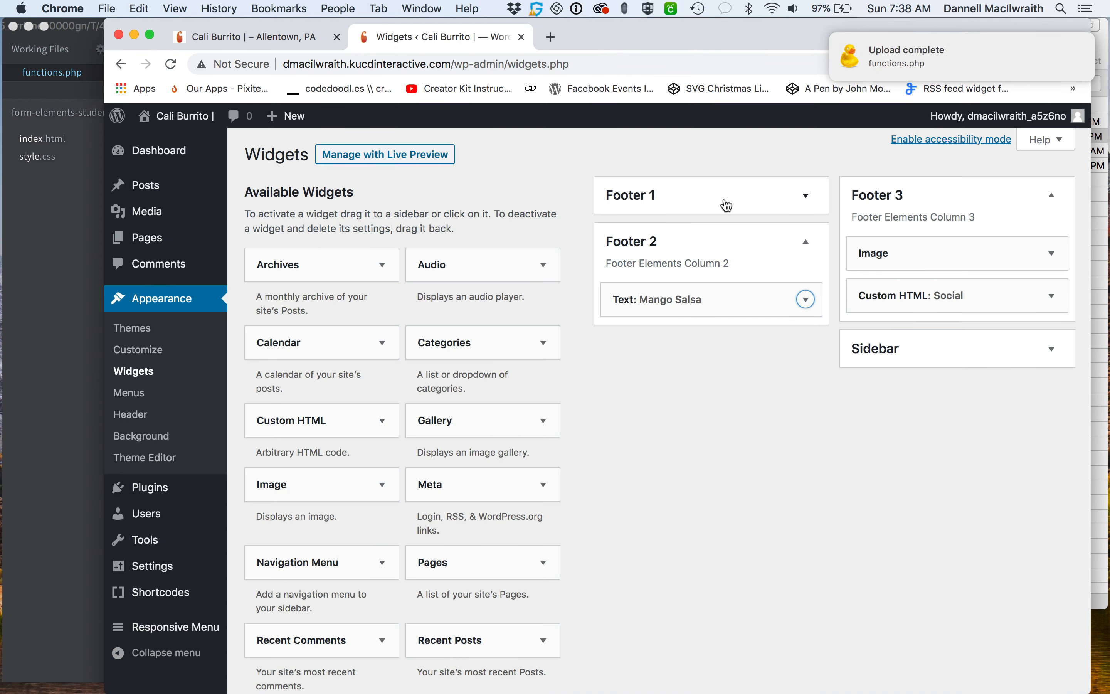
click(805, 198)
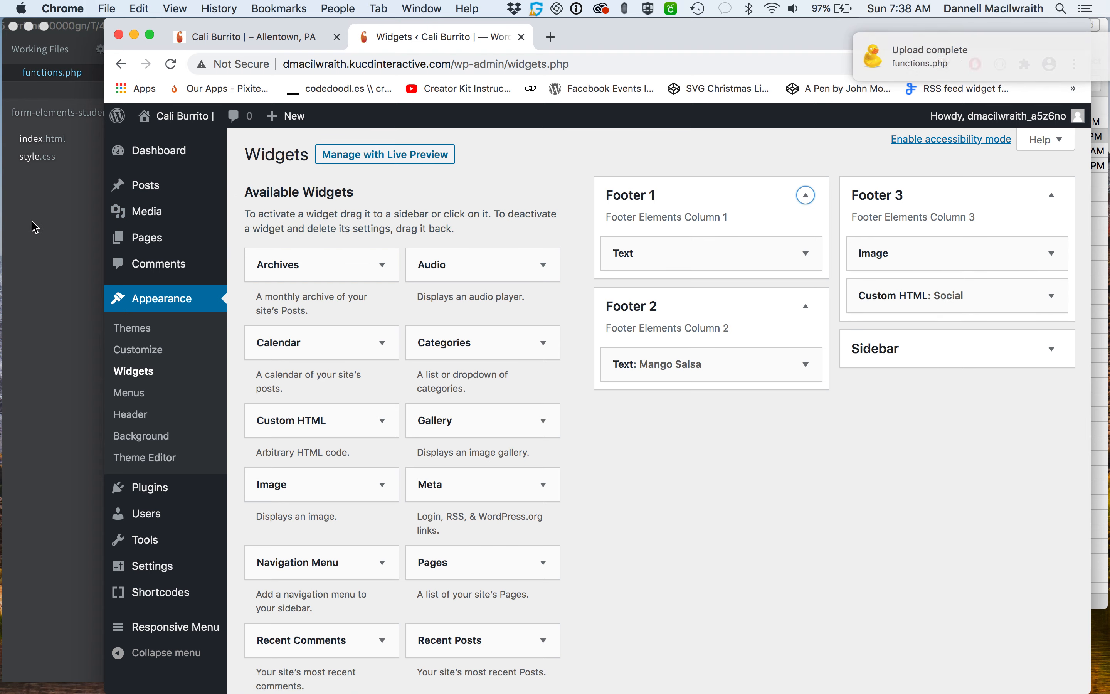
Step: Examine the add_action line in functions.php in Brackets and compare its ci_register_sidebar argument with the function name in the declaration
click(69, 218)
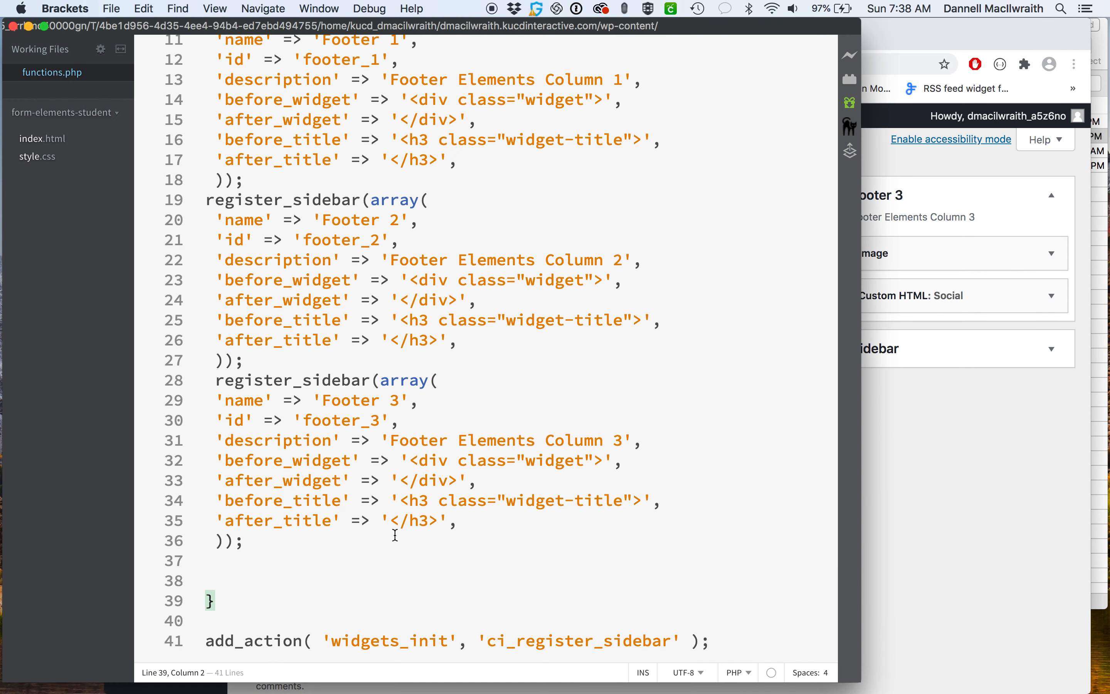
drag(734, 643, 154, 639)
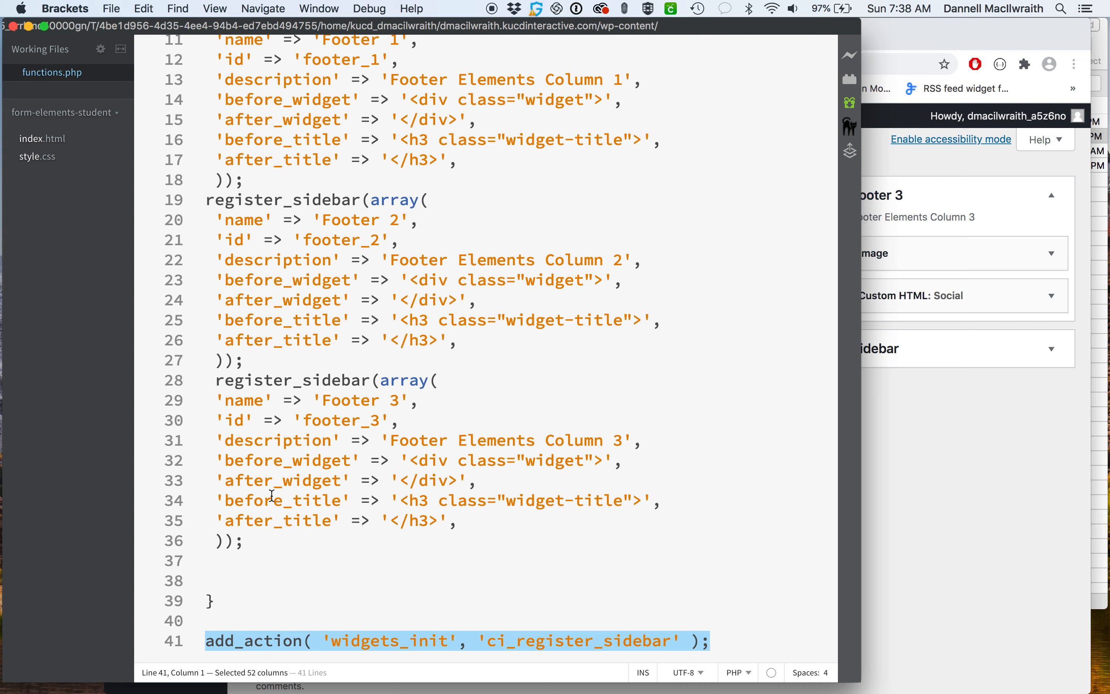
scroll(273, 495, up, 5)
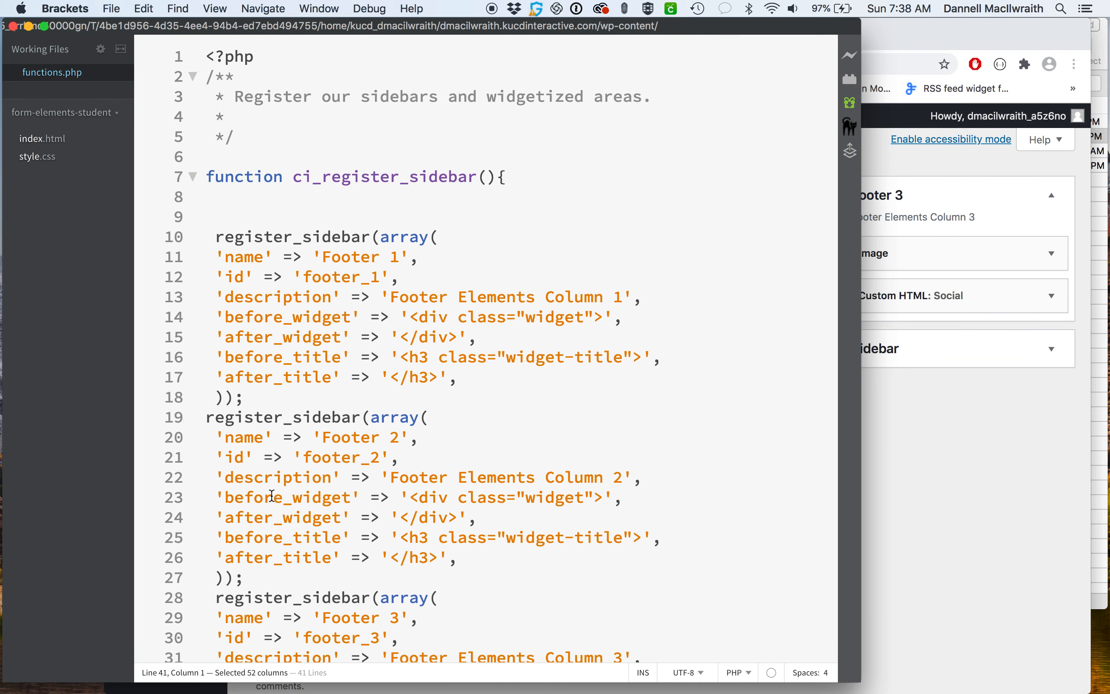
scroll(272, 495, down, 5)
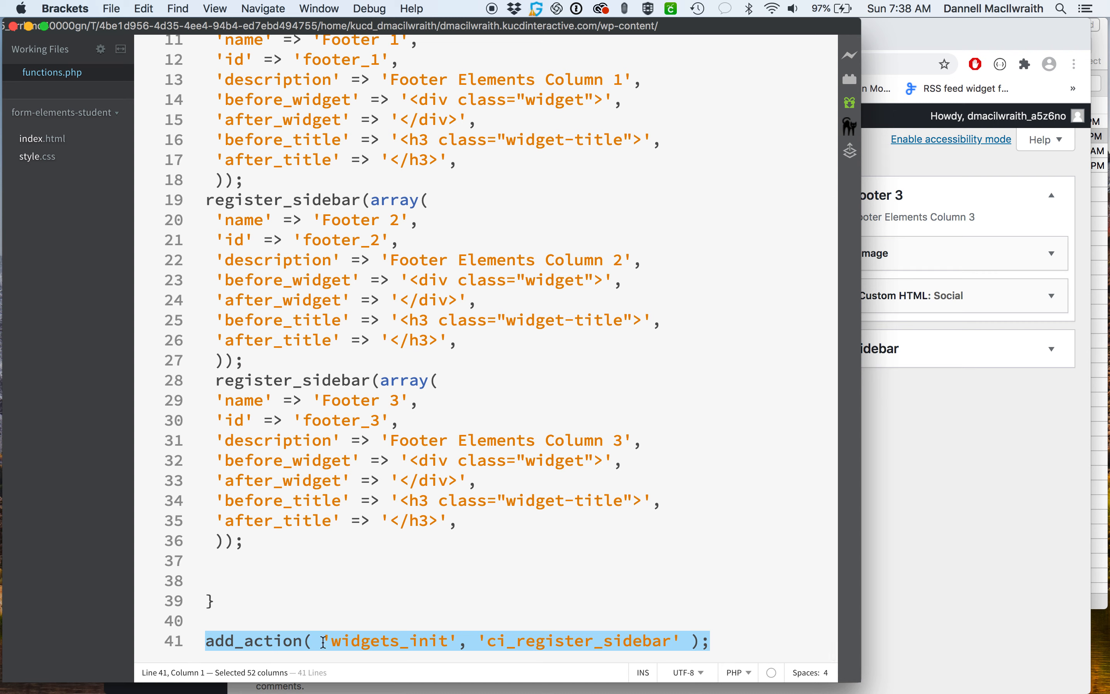
click(534, 637)
drag(486, 640, 673, 642)
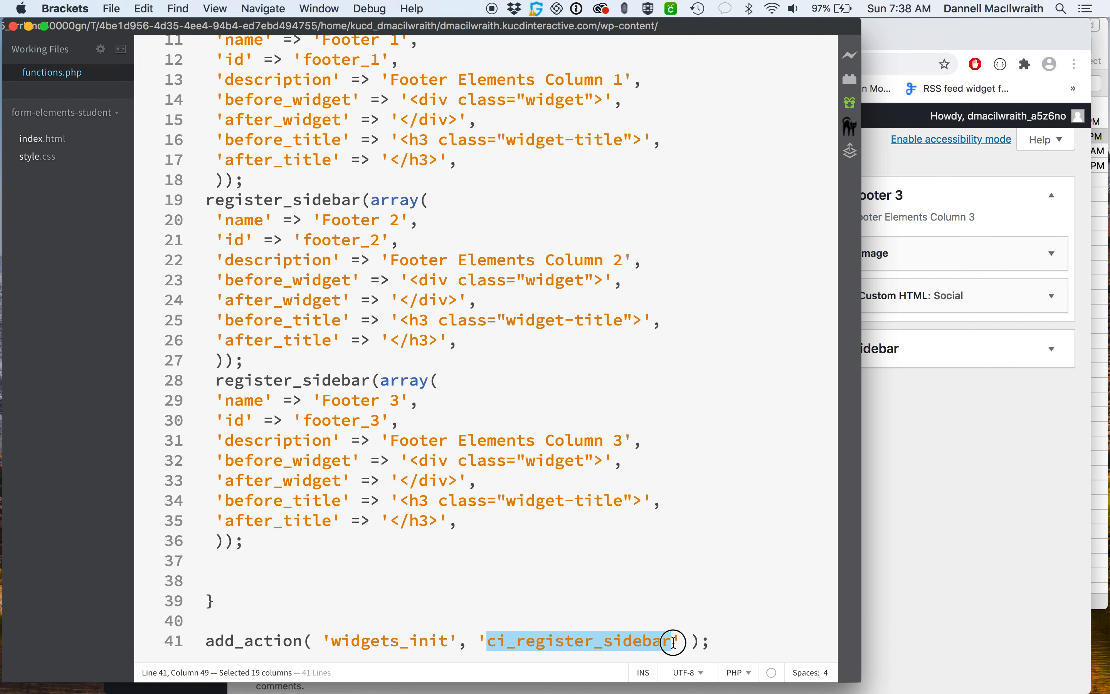
scroll(535, 409, up, 5)
drag(477, 177, 293, 179)
scroll(437, 324, down, 5)
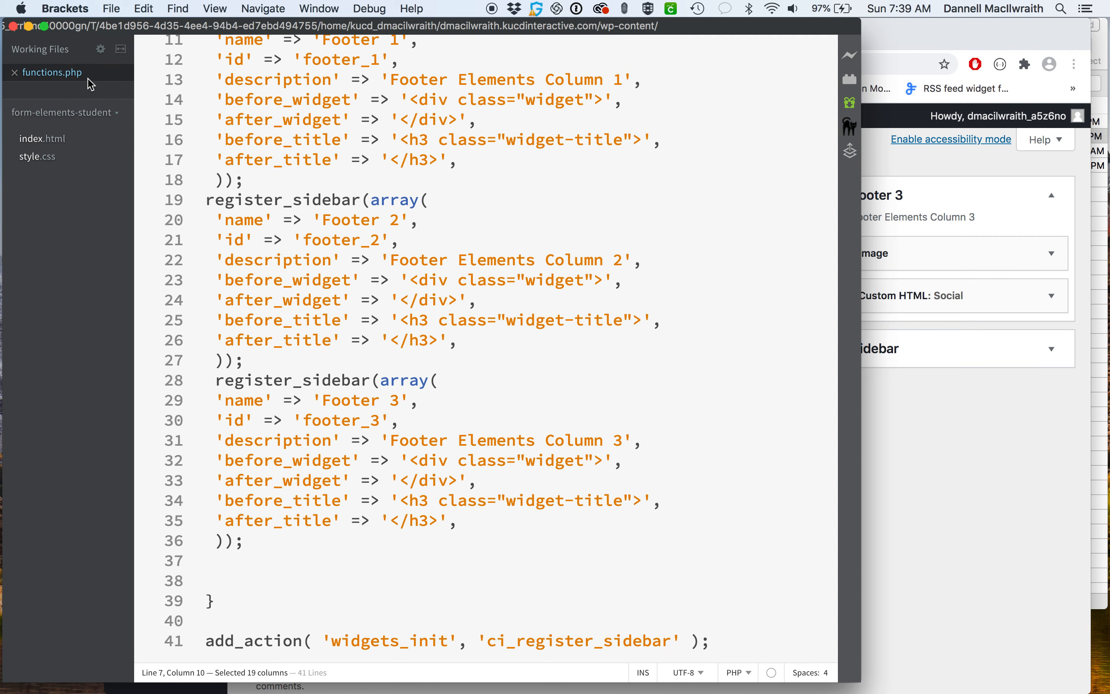
Step: Close functions.php in Brackets, switch to Cyberduck's child theme folder and select header.php
click(15, 73)
drag(921, 43, 938, 96)
click(1004, 23)
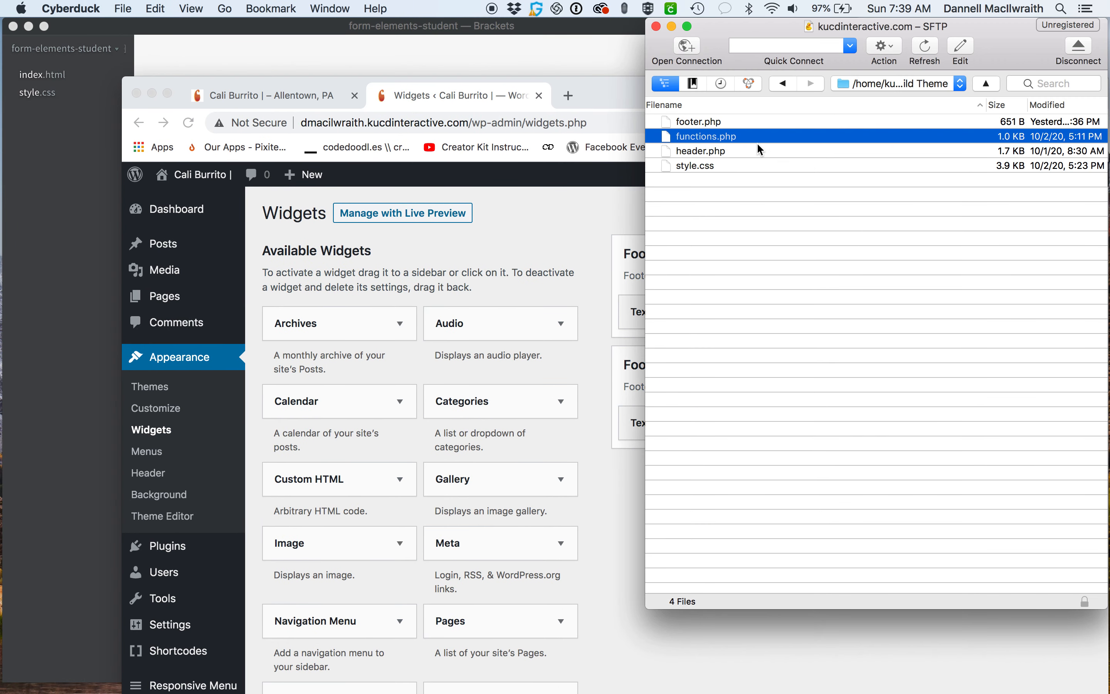
click(710, 123)
click(707, 152)
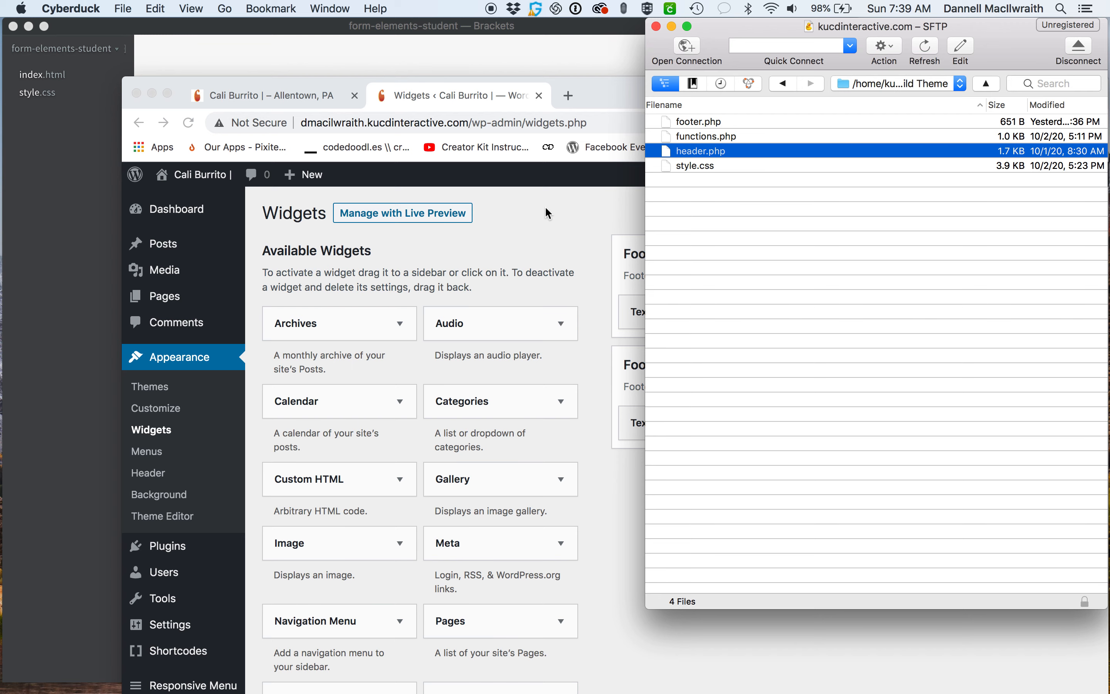
Step: Look through the Available Widgets in Chrome, expand and collapse the Search widget, and return to the child theme files in Cyberduck
scroll(375, 532, down, 5)
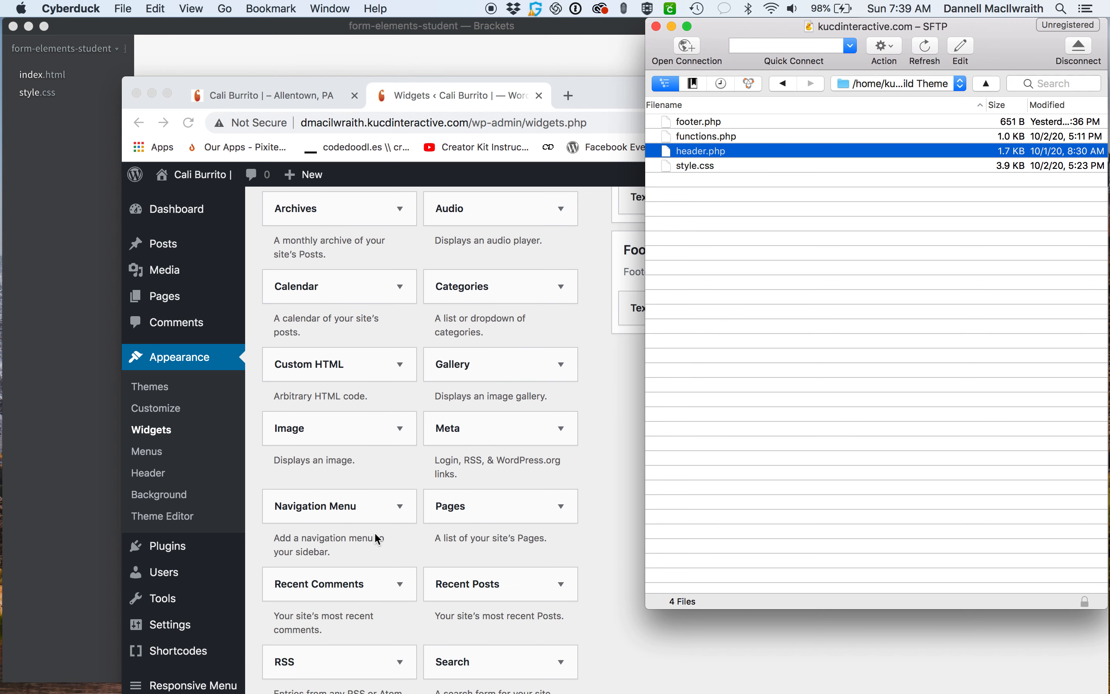
scroll(429, 483, down, 8)
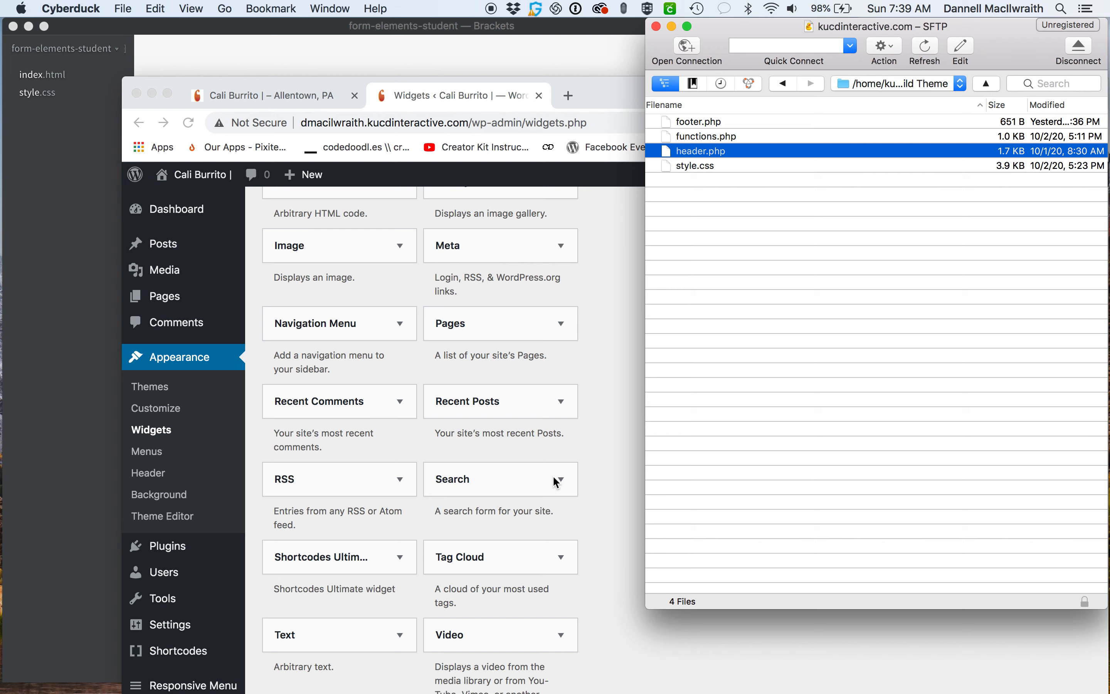
click(559, 485)
click(559, 482)
click(558, 483)
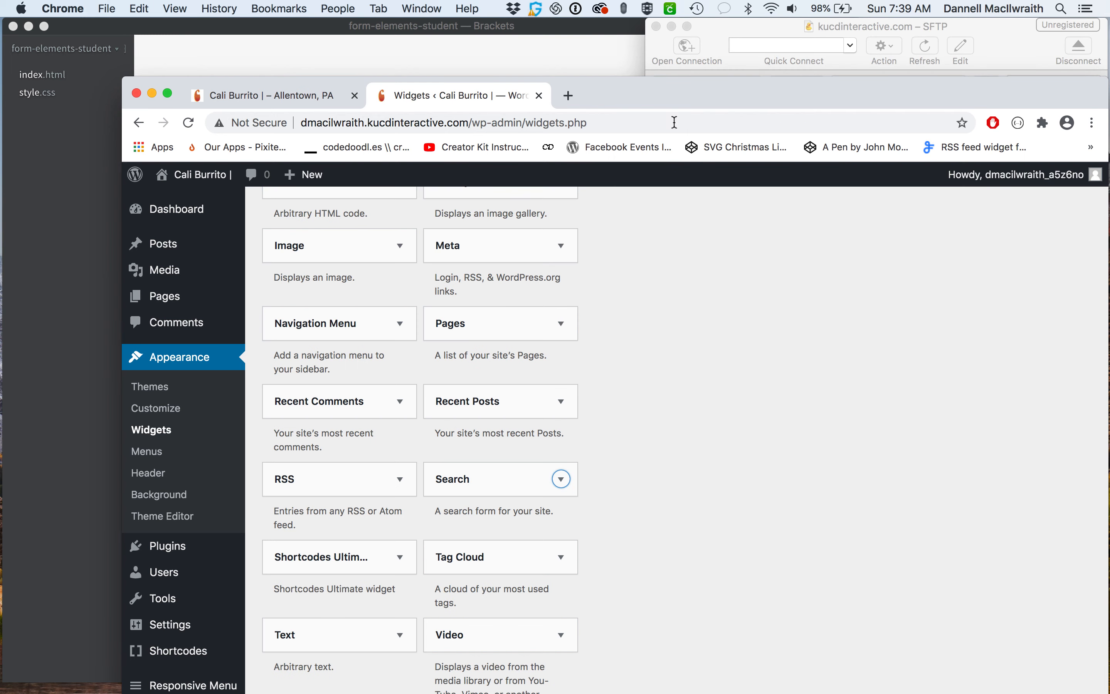
click(729, 25)
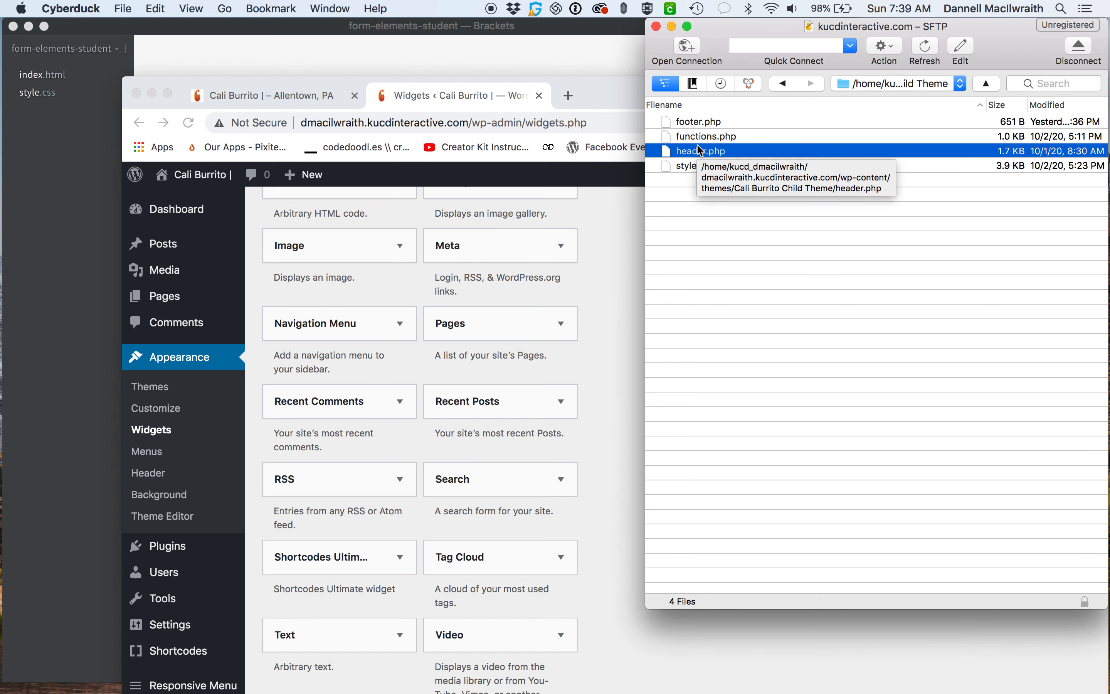
Step: Open footer.php from the child theme folder in Cyberduck for editing in Brackets
click(675, 123)
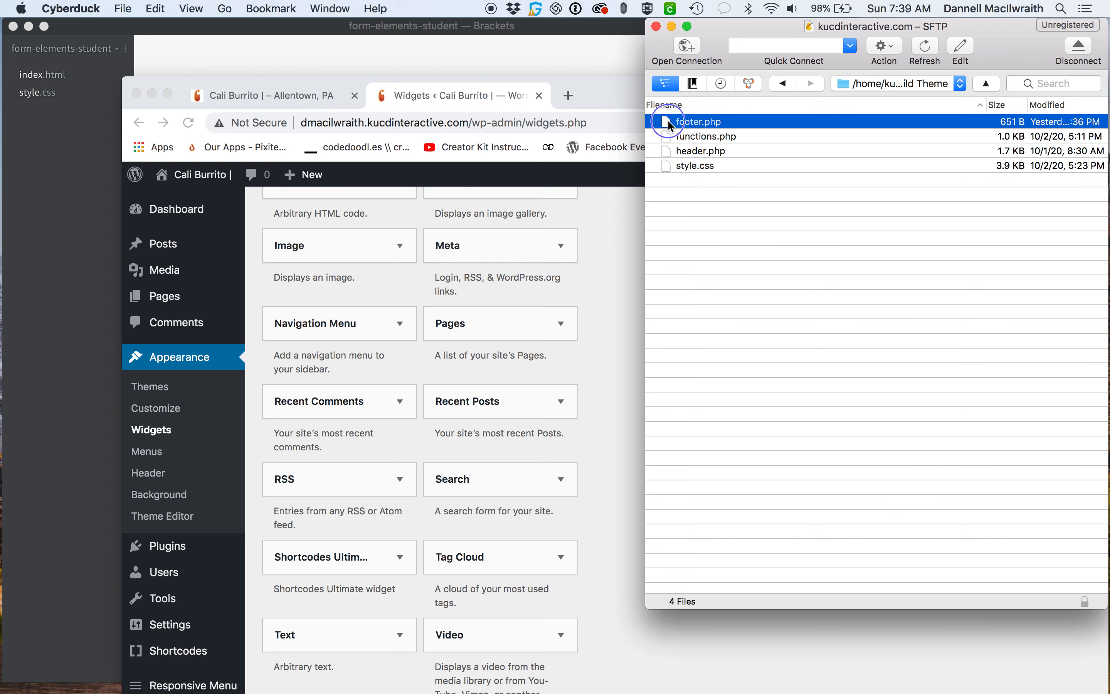
right_click(668, 120)
click(869, 248)
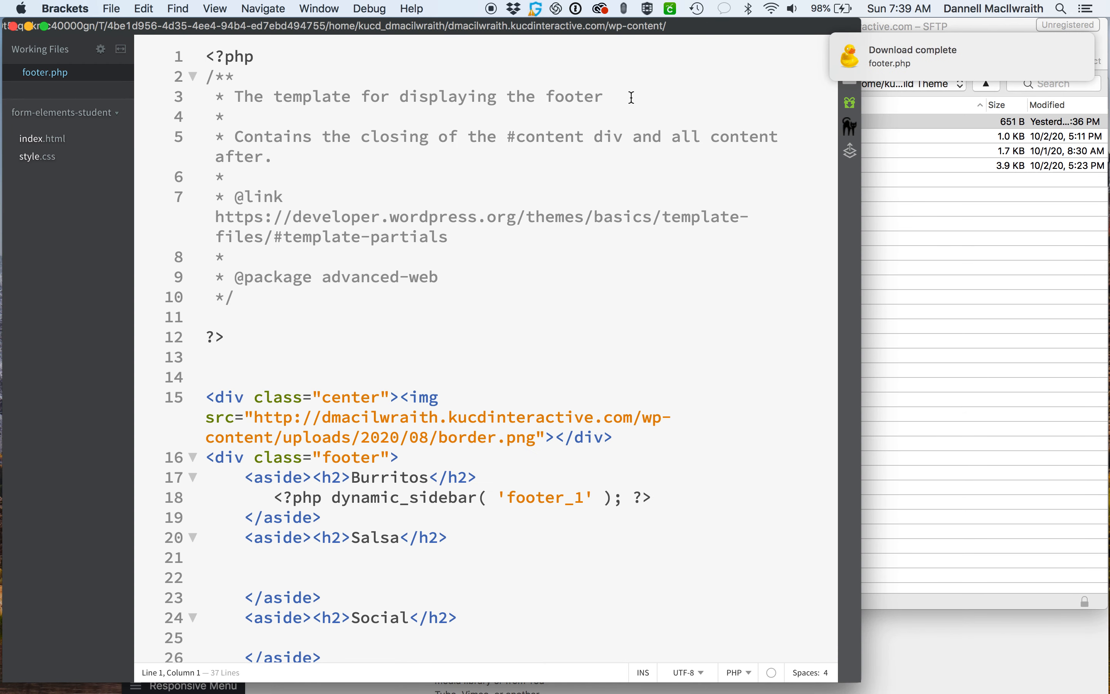
Step: Examine the PHP dynamic_sidebar call for footer_1 inside the Burritos aside of footer.php
scroll(456, 362, down, 5)
click(677, 264)
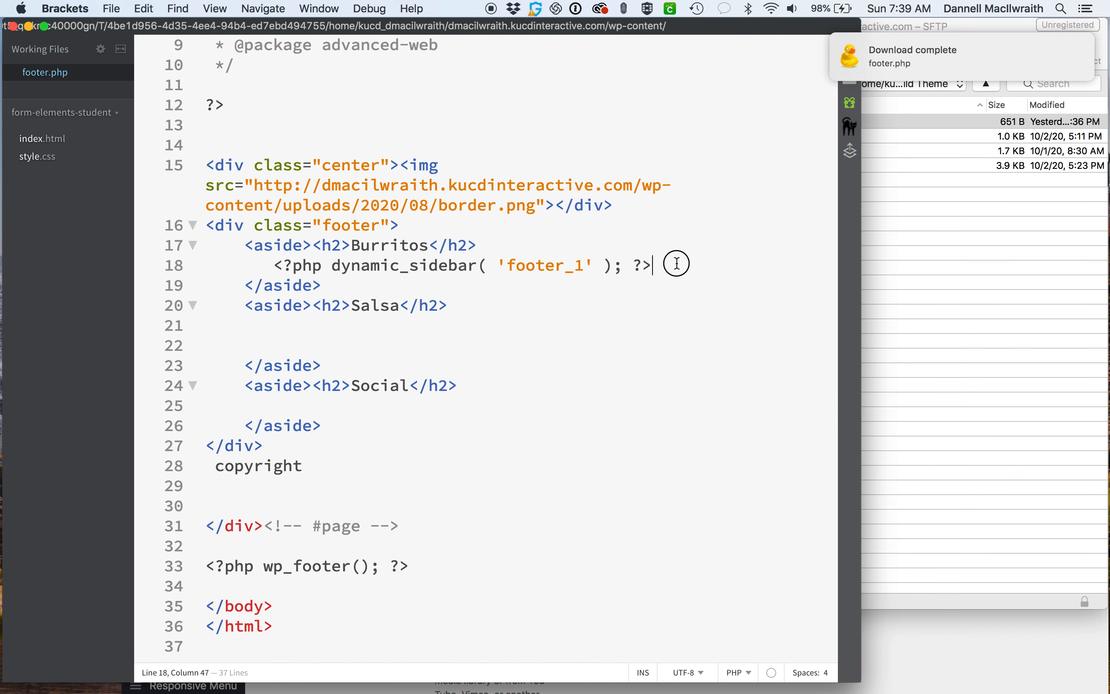
drag(677, 264, 273, 264)
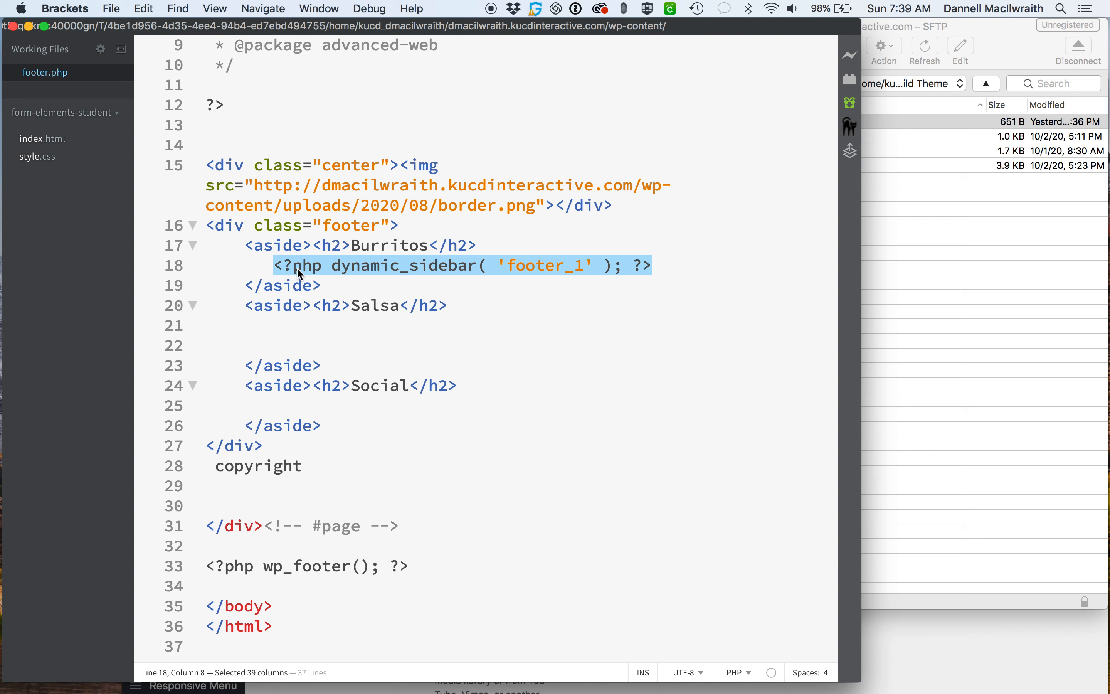
drag(323, 270, 616, 266)
click(490, 270)
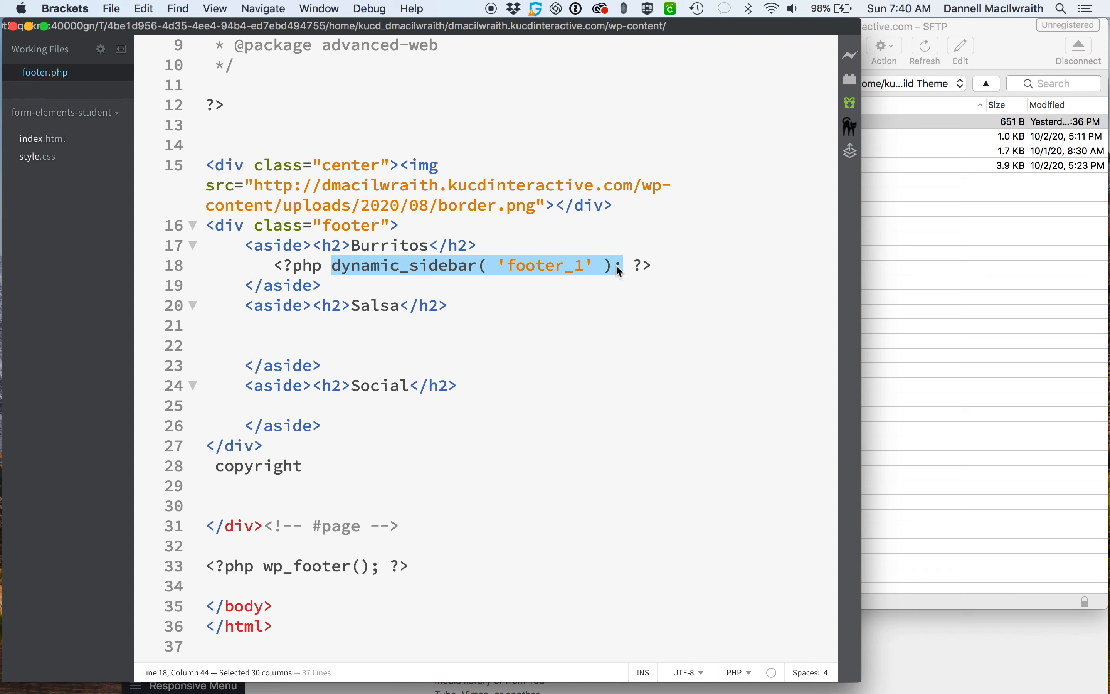
click(663, 266)
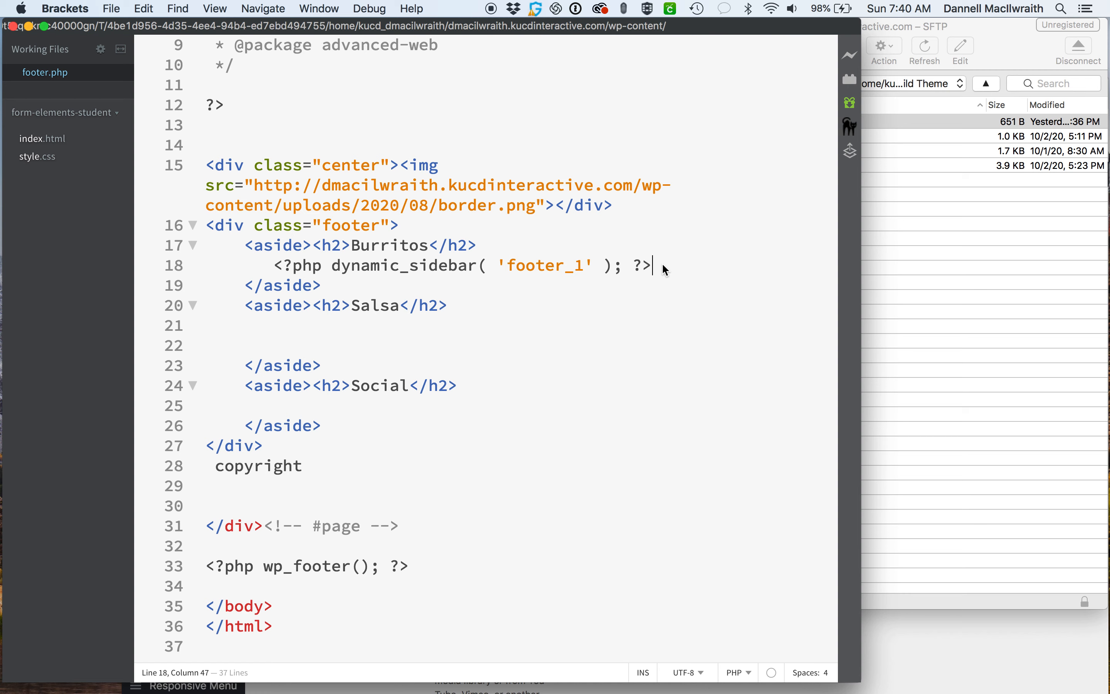
Step: Add the indented line <?php dynmaic_sidebar('footer_2'); ?> inside the Salsa aside and save footer.php
click(278, 344)
key(Tab)
key(Tab)
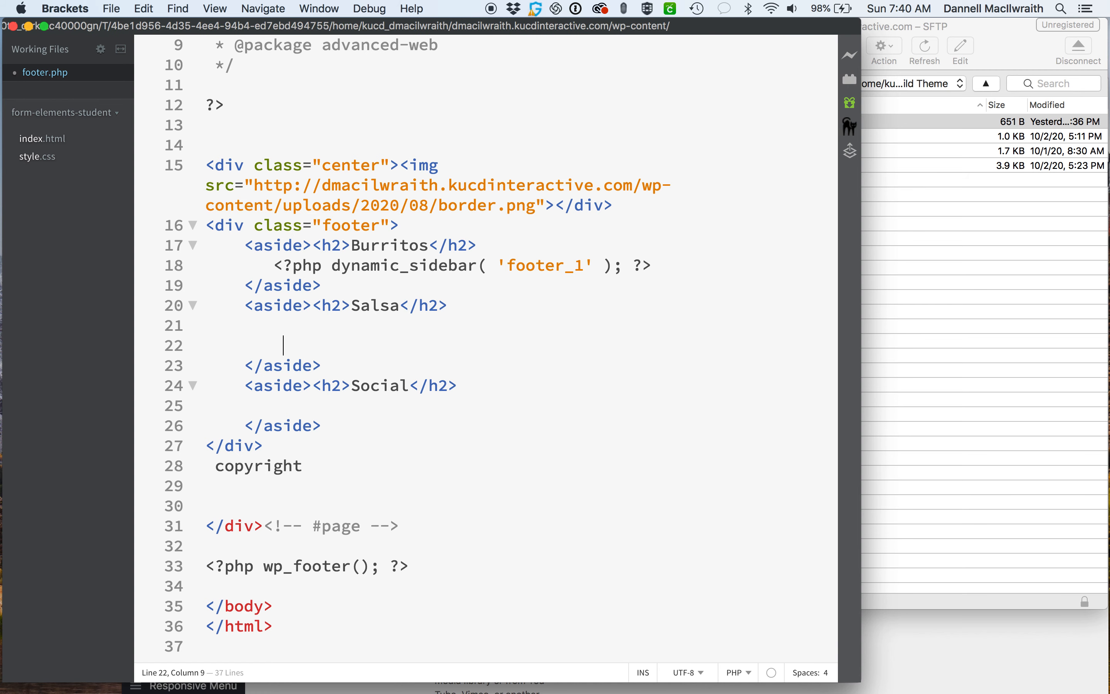
click(288, 329)
key(Tab)
key(Tab)
text(<? php dynmai)
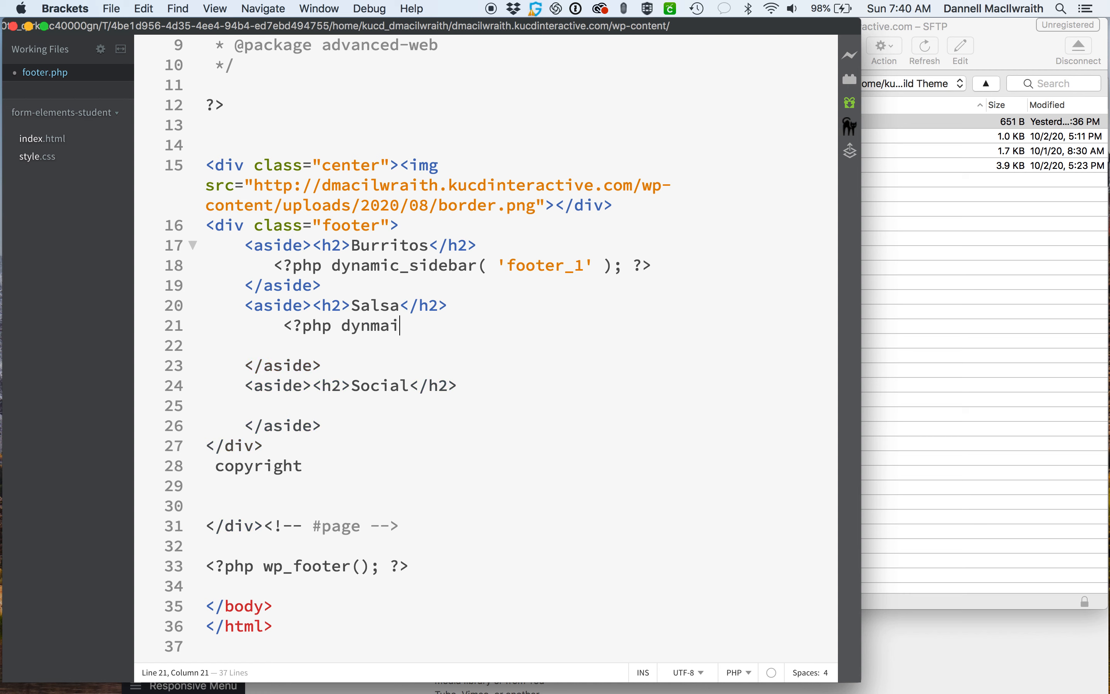
text(c_)
text(sidebar)
text(())
text(')
text(footer_2)
text(')
text(;)
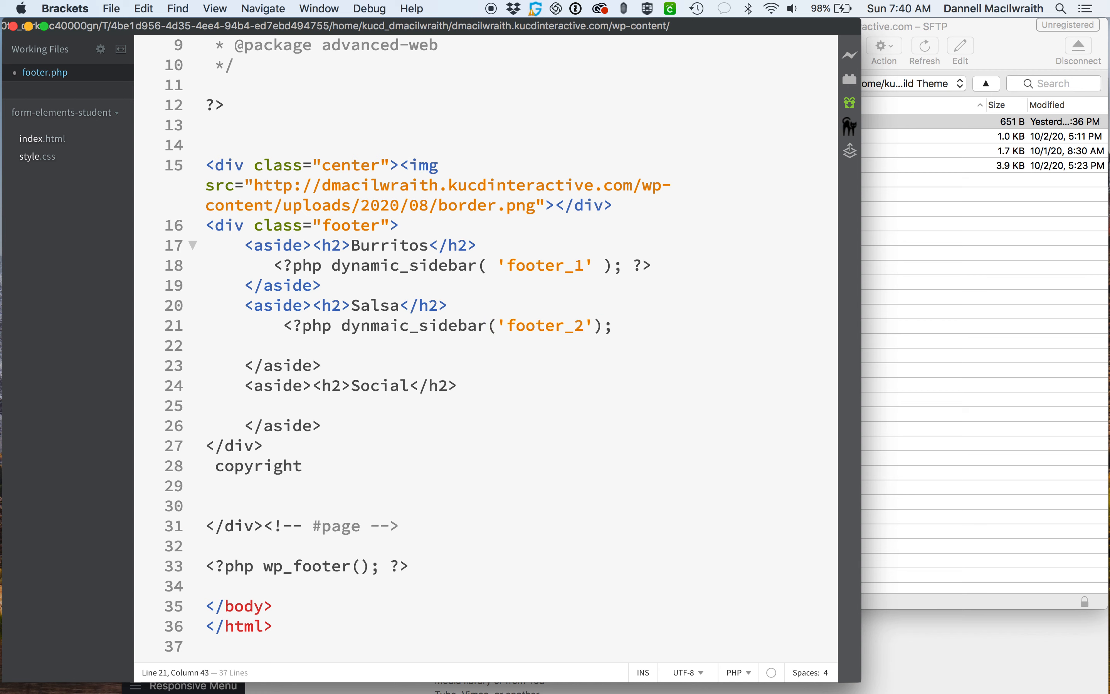
text( ?>)
drag(638, 321, 285, 321)
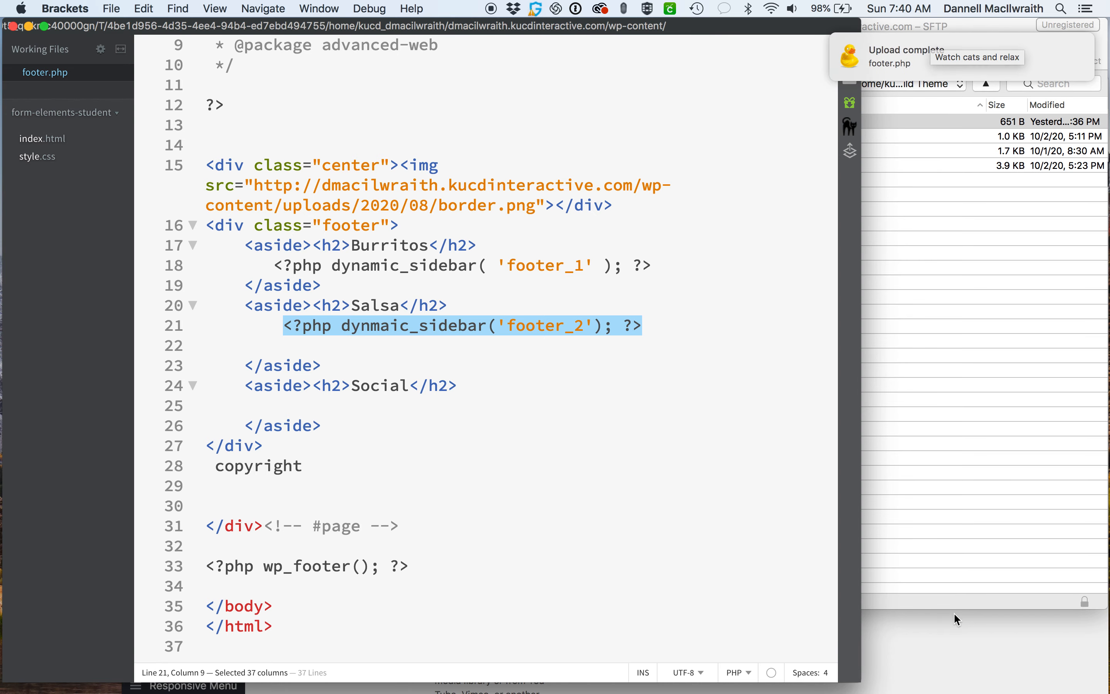
Step: Switch to the Cali Burrito homepage in Chrome and reload it to check the footer columns
click(937, 632)
click(324, 104)
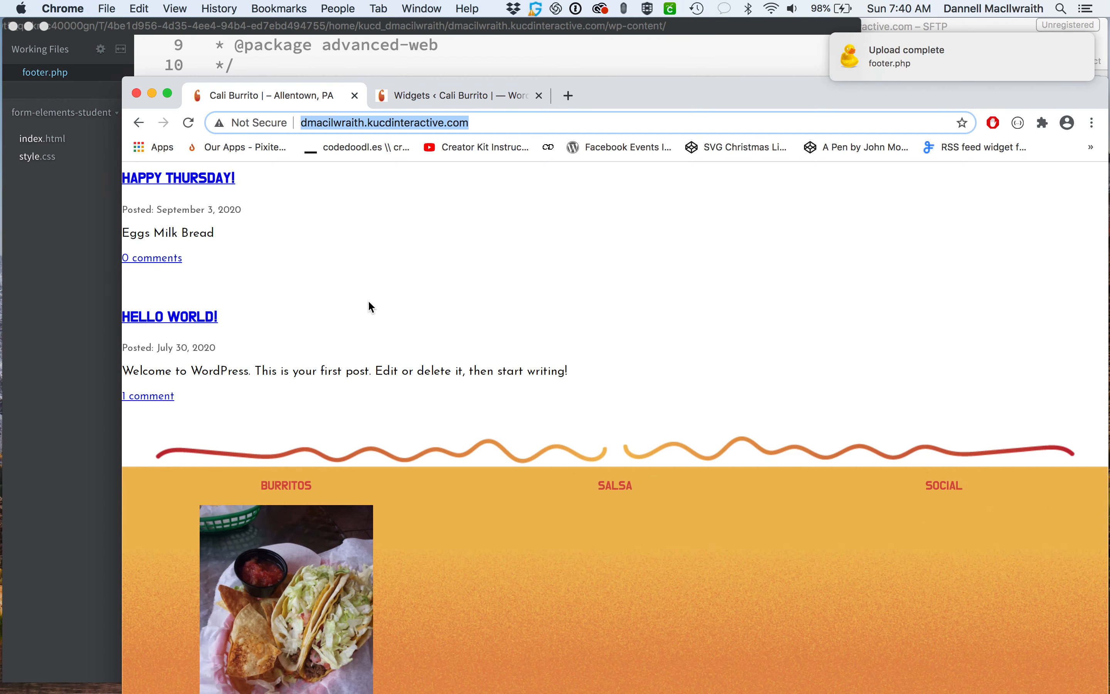
click(190, 121)
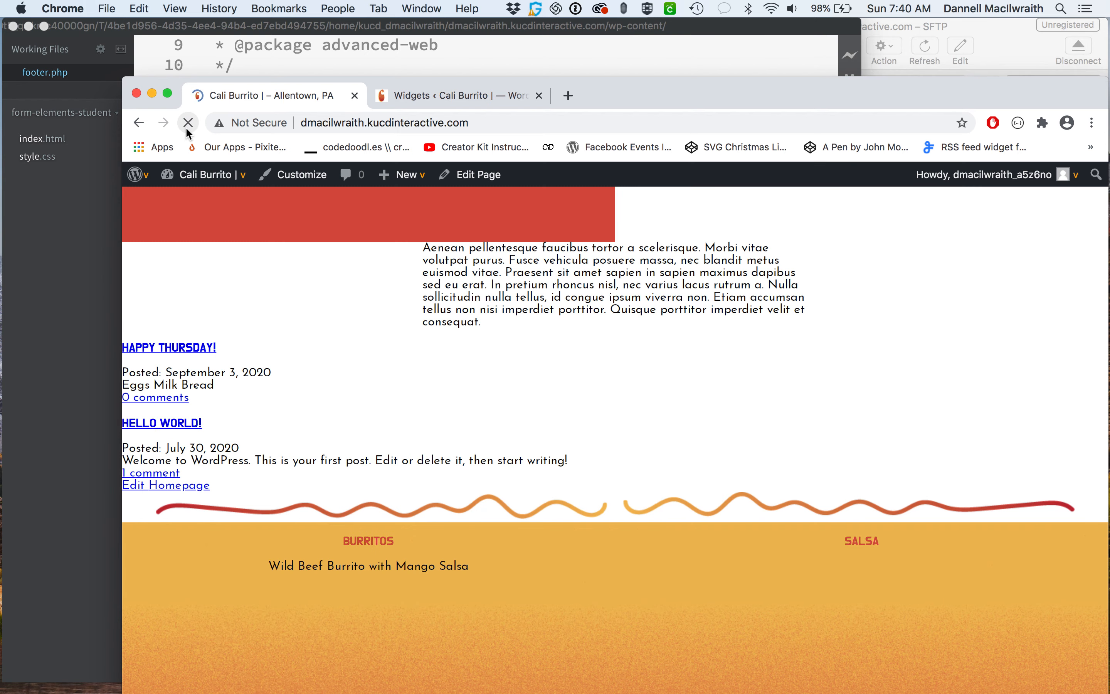
Step: Move the Chrome window aside, correct the function name in the Salsa aside to dynamic_sidebar in Brackets, and save footer.php
drag(632, 84, 531, 25)
drag(690, 33, 772, 495)
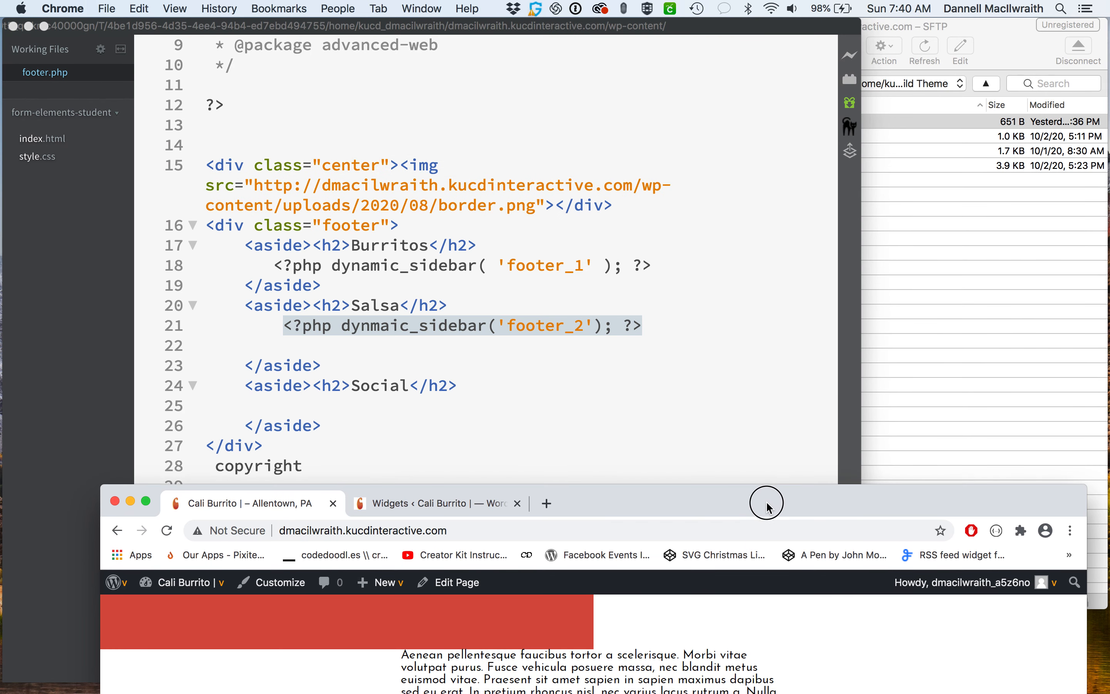
click(603, 390)
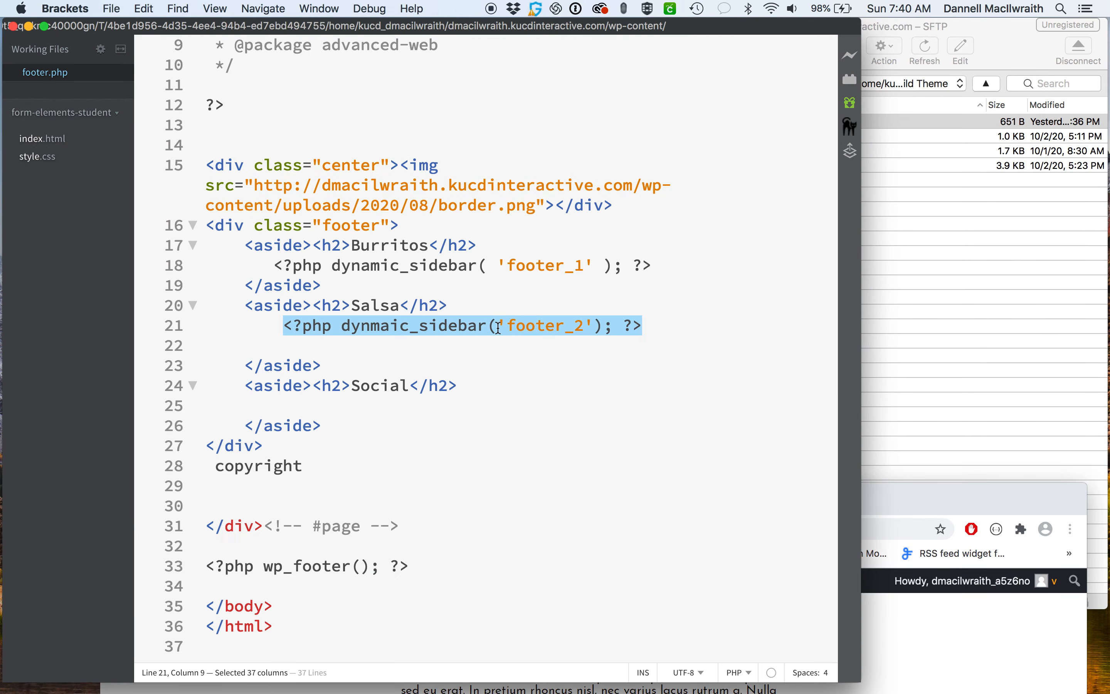
drag(371, 325, 390, 325)
text(am)
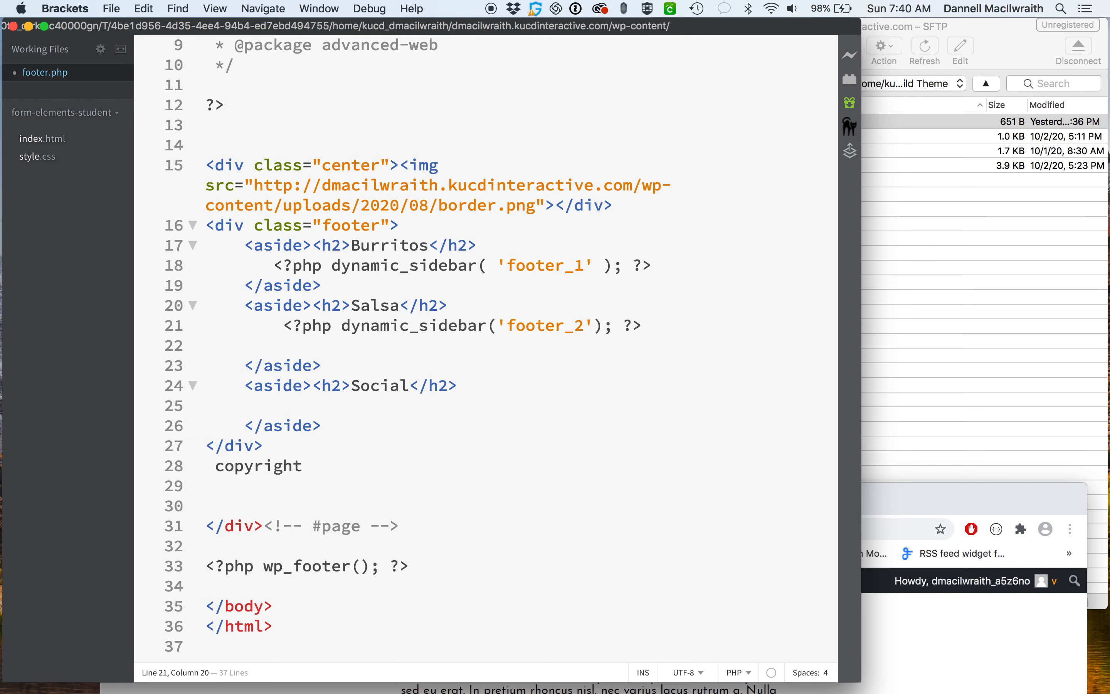
key(super+s)
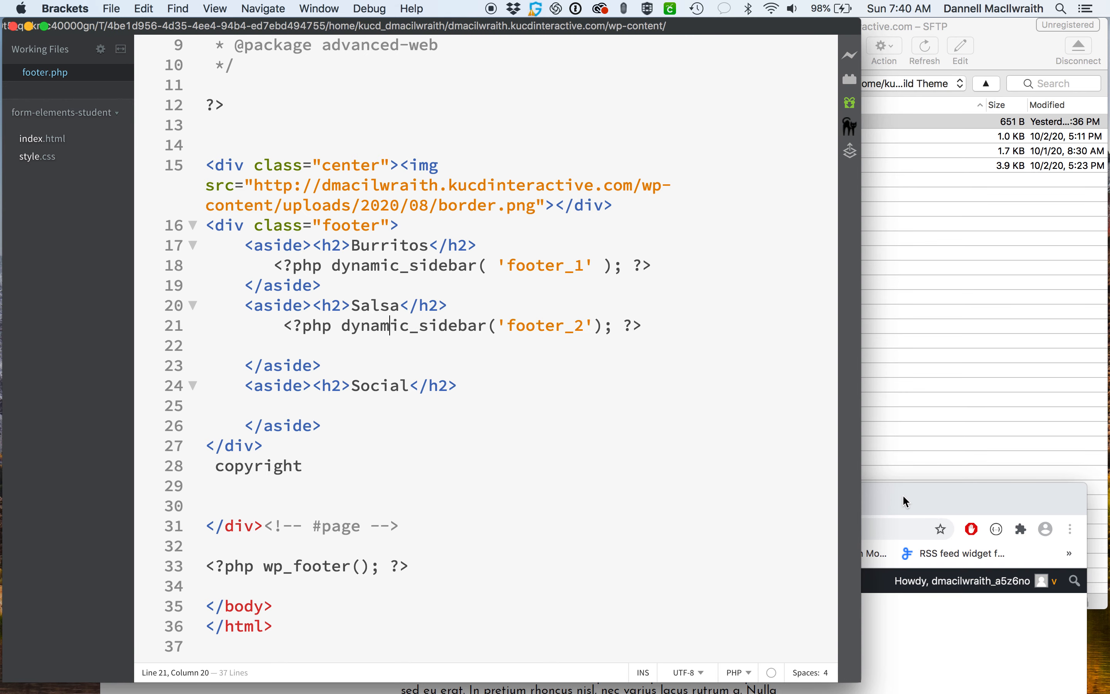
Step: Return to Chrome, reload the Cali Burrito homepage and check the text under the Salsa heading in the footer
double_click(903, 505)
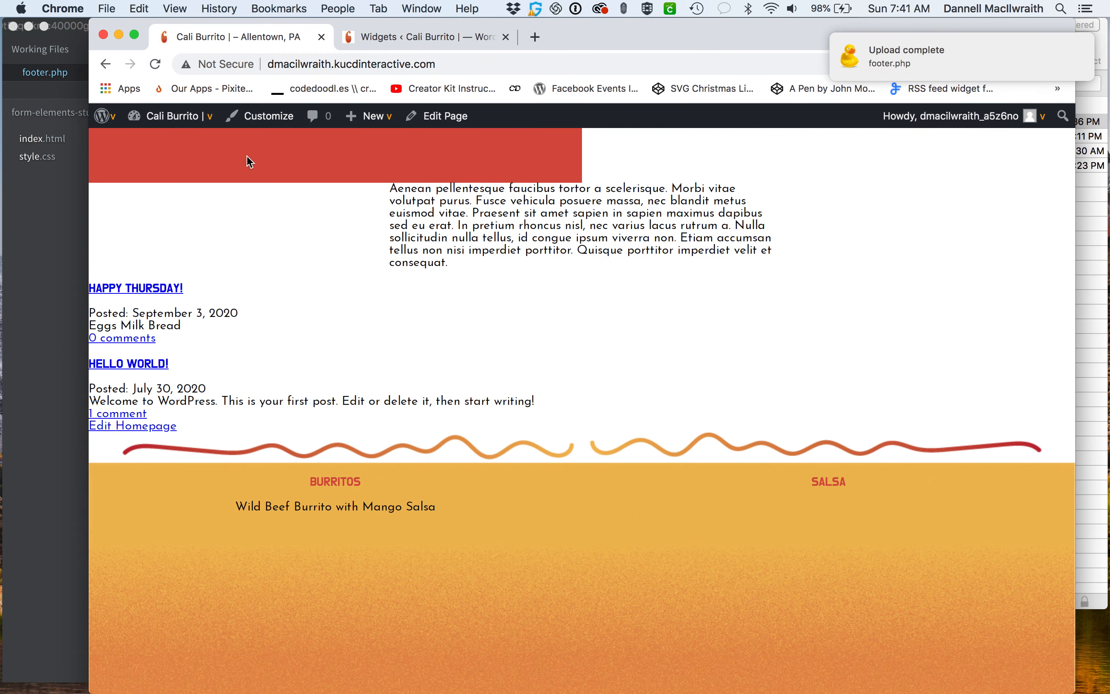
click(157, 65)
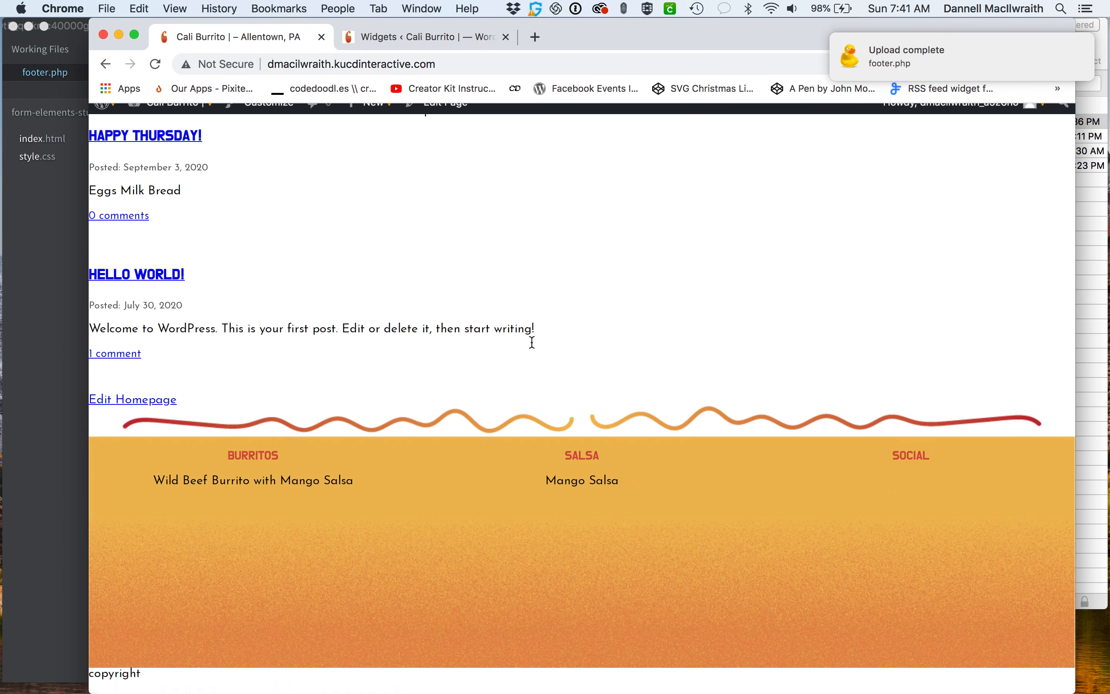
drag(545, 494, 619, 494)
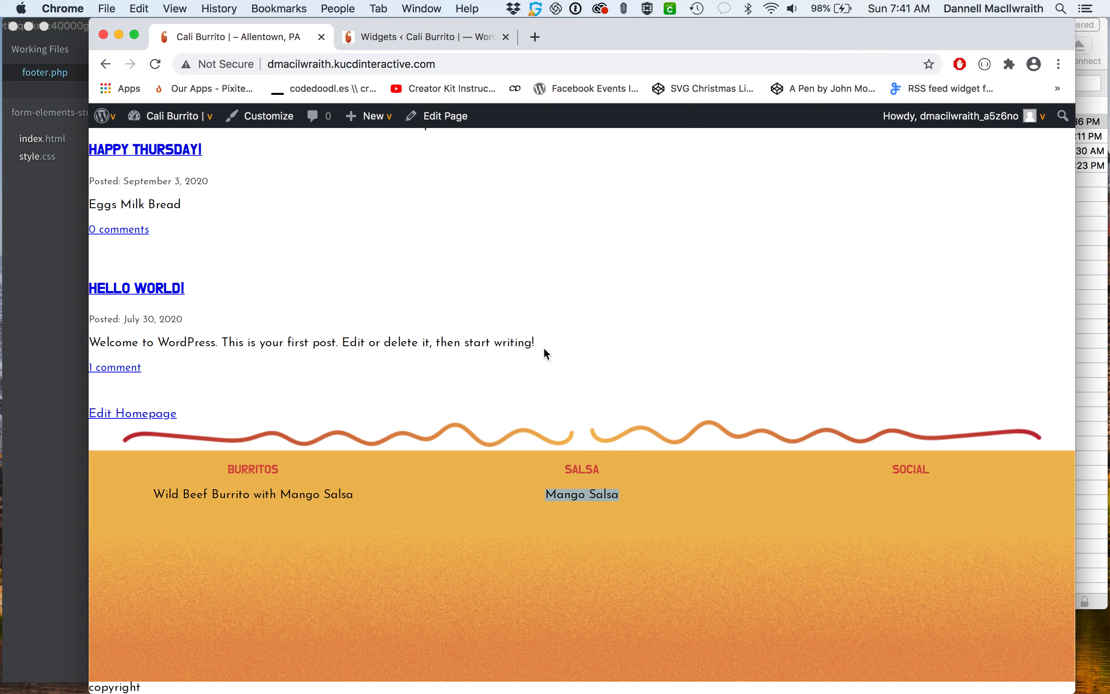
Step: Check the title of the Text widget in Footer 2 on the Widgets page and collapse the widget again
click(401, 41)
scroll(596, 255, up, 10)
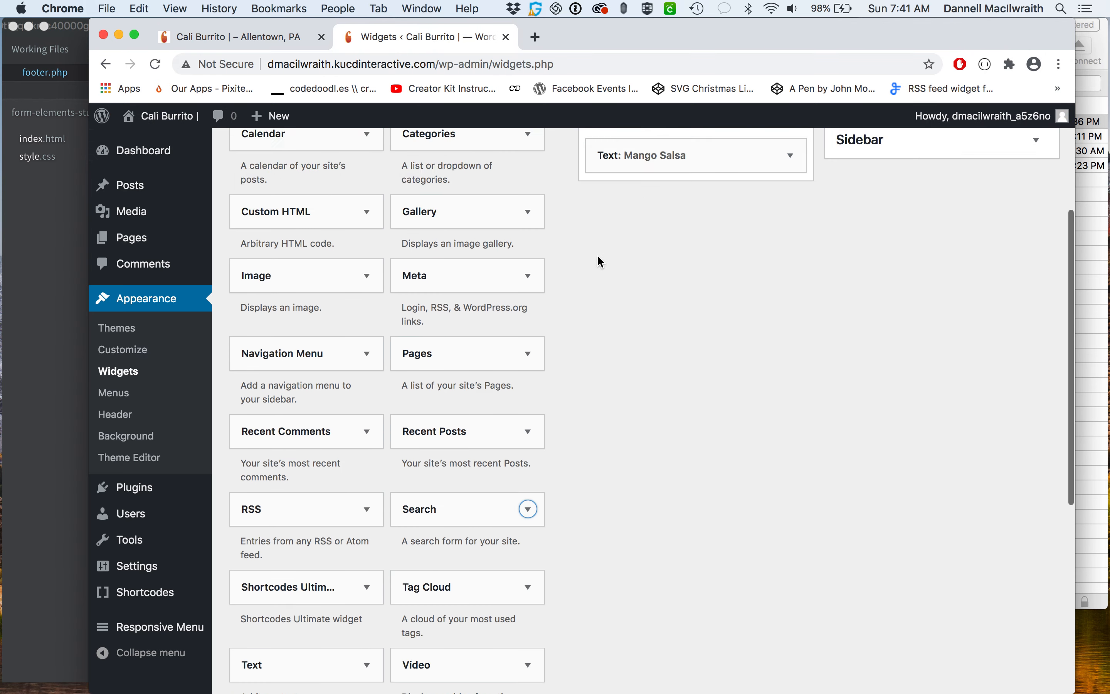
click(786, 373)
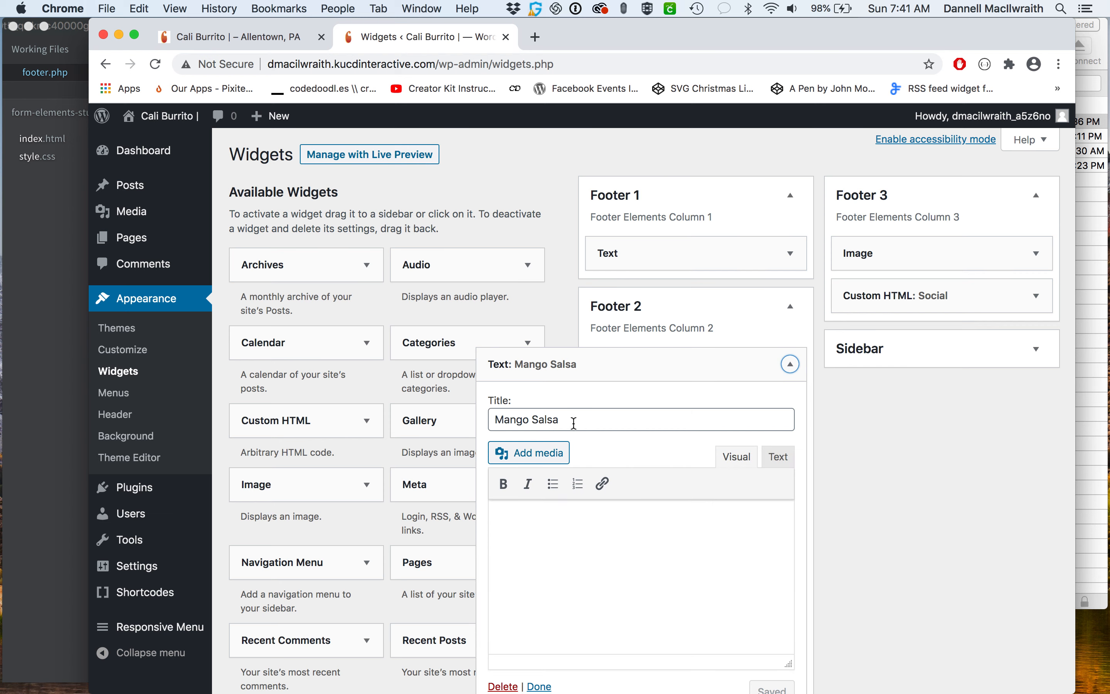
drag(643, 421, 471, 421)
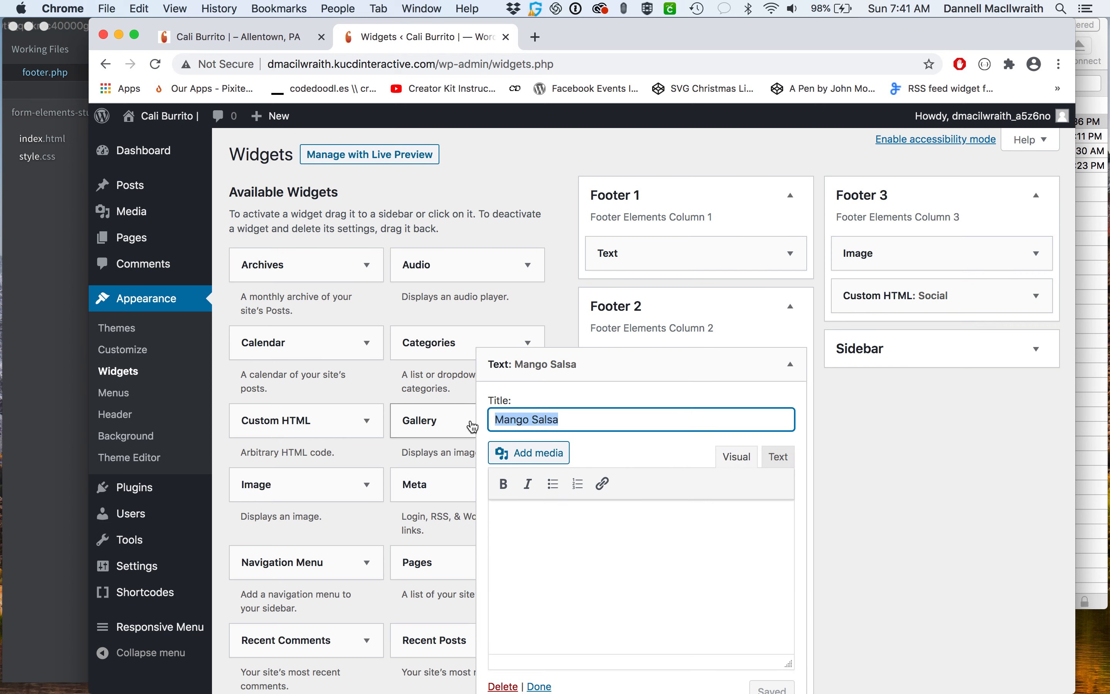
click(794, 370)
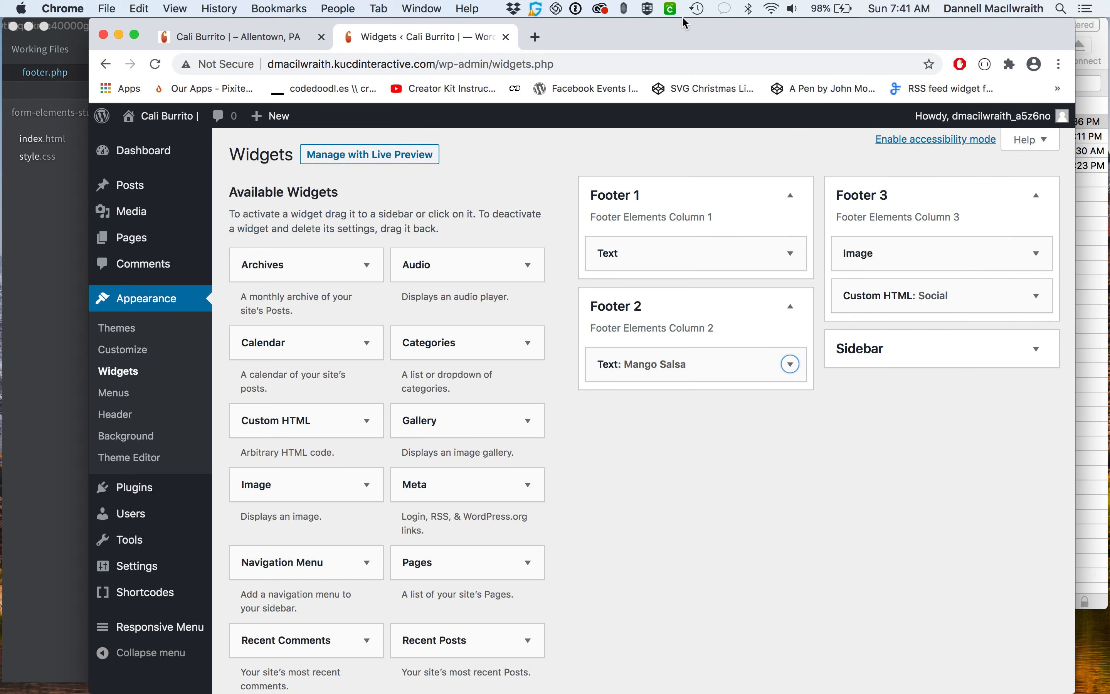
Step: Return to footer.php in Brackets and copy the Salsa aside's dynamic_sidebar line into the empty line of the Social aside
click(50, 193)
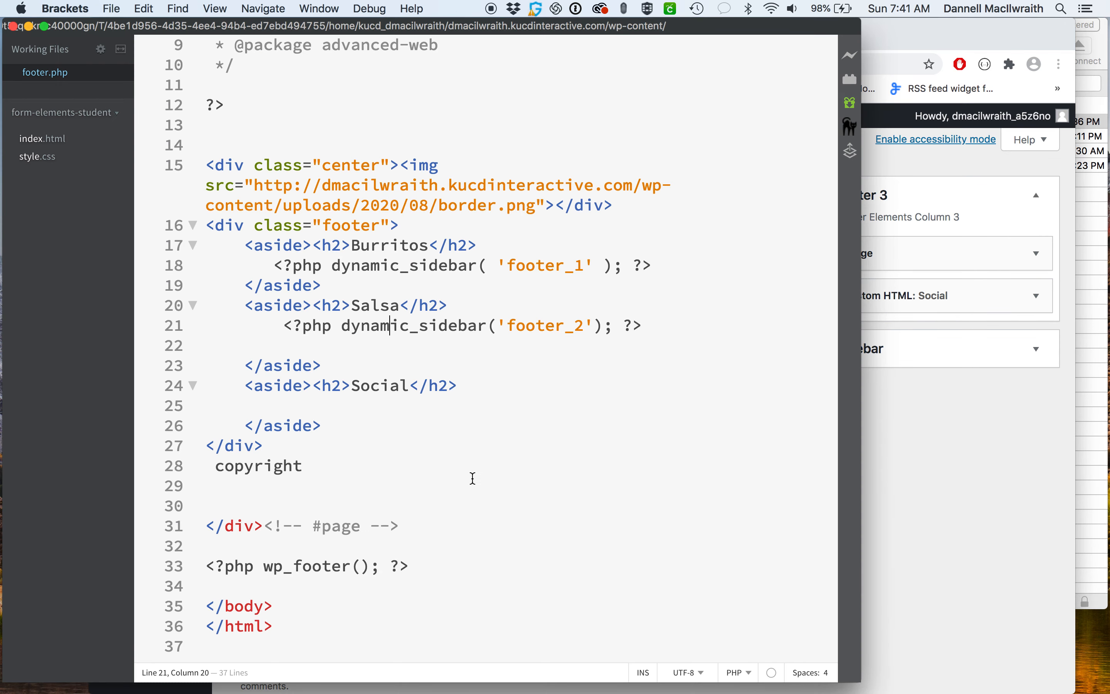
drag(283, 320, 688, 318)
key(super+c)
click(341, 401)
key(super+v)
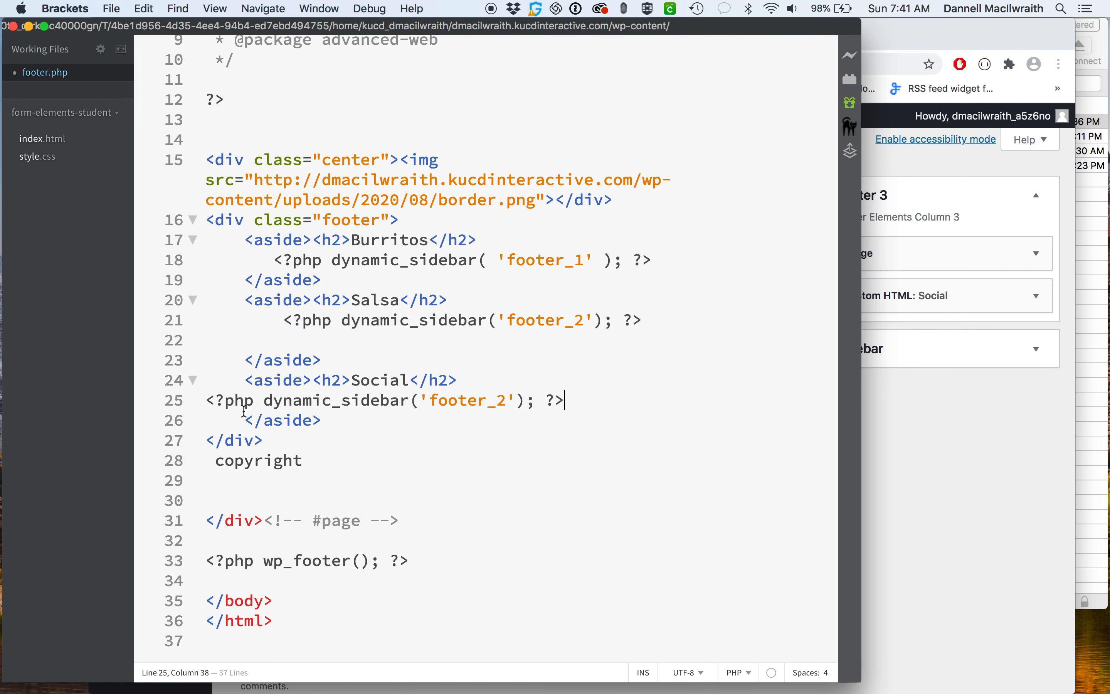
Step: Indent the pasted line in the Social aside, change its argument to footer_3, and save footer.php
click(210, 402)
key(Tab)
key(Tab)
drag(574, 399, 580, 402)
text(3)
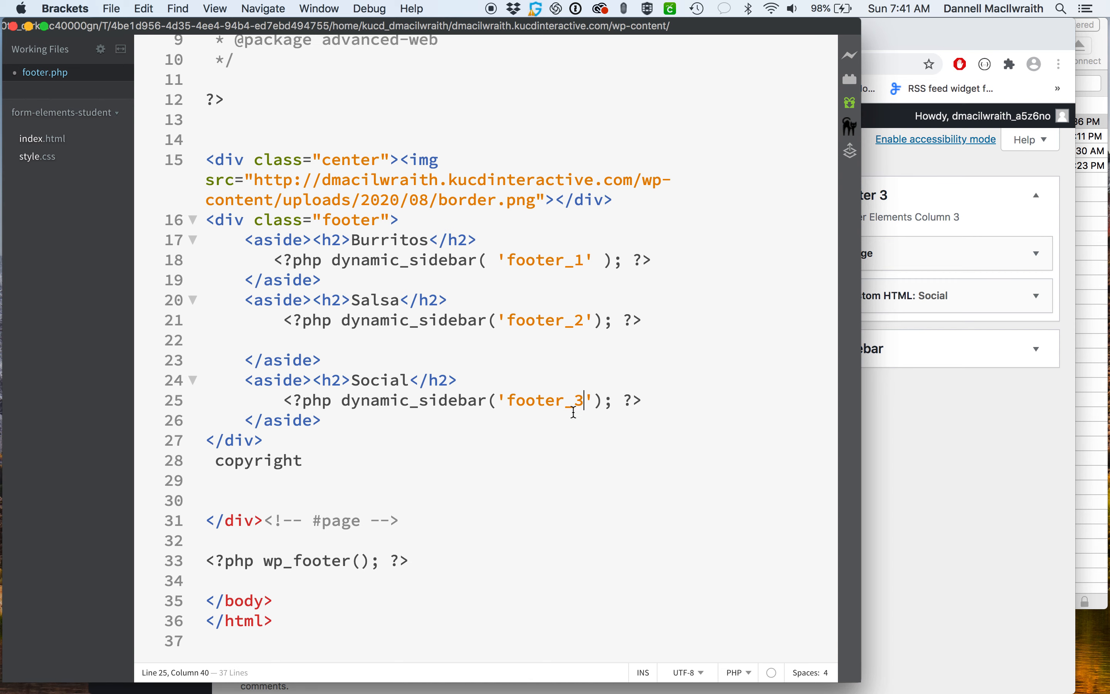
key(super+s)
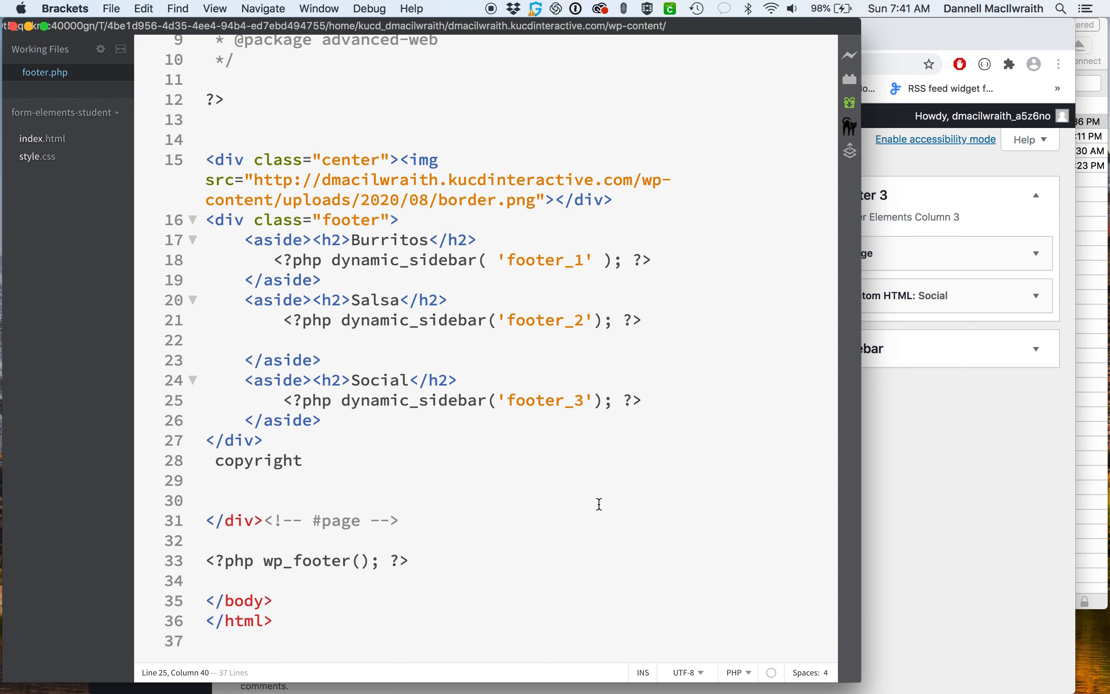
Step: Reload the Cali Burrito homepage in Chrome and examine the contents of the Salsa and Social footer columns
click(936, 530)
click(225, 36)
key(super+r)
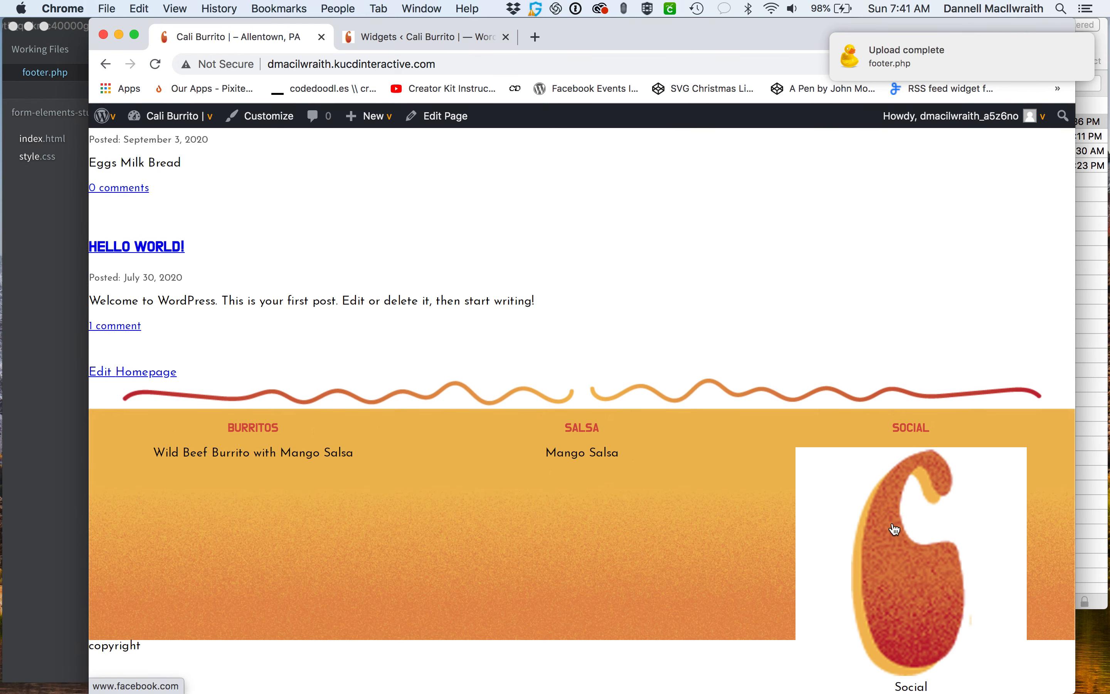
scroll(893, 521, down, 1)
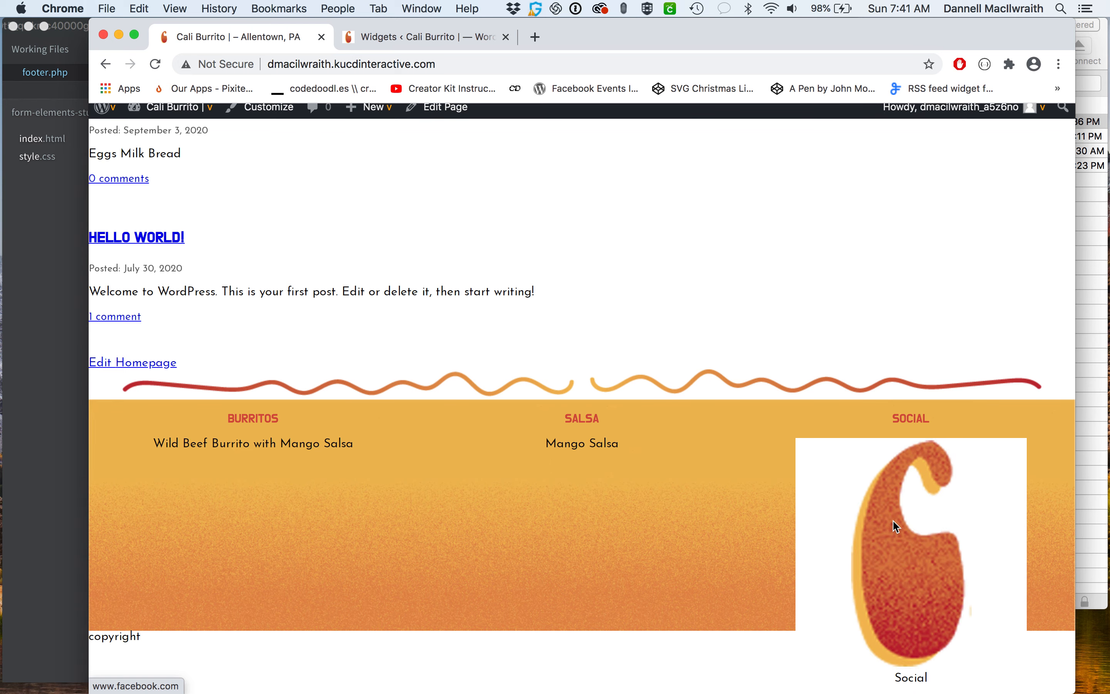
scroll(893, 521, up, 1)
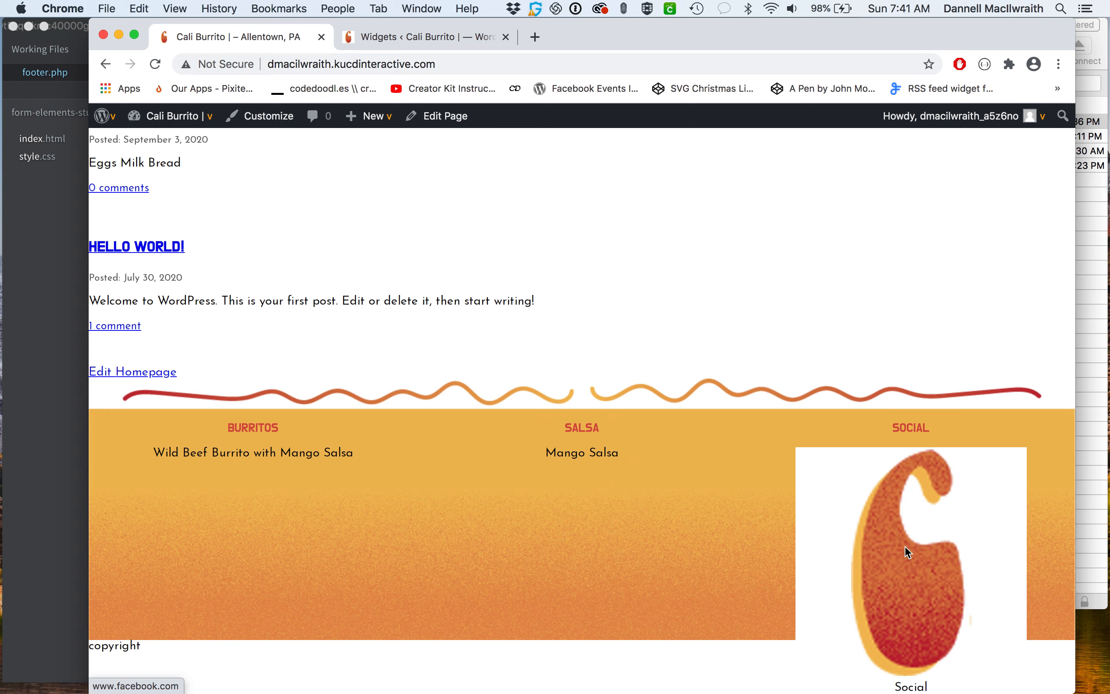
drag(612, 454, 558, 454)
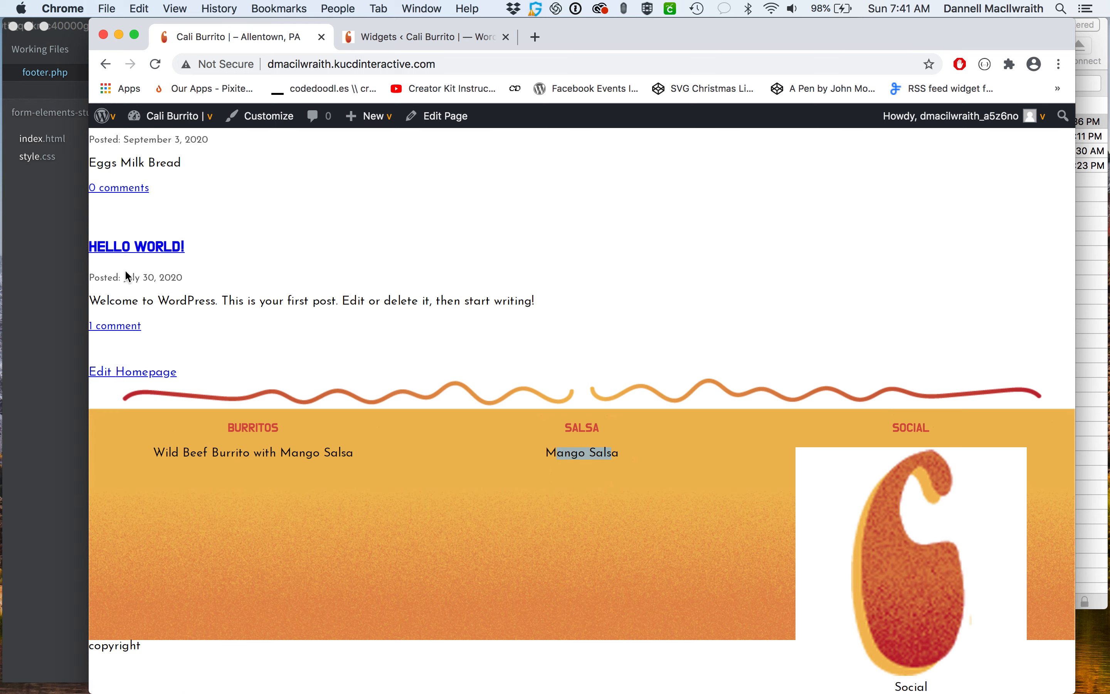
Step: Return to the Widgets page and look through the Available Widgets list down to the Text and Video widgets
click(395, 48)
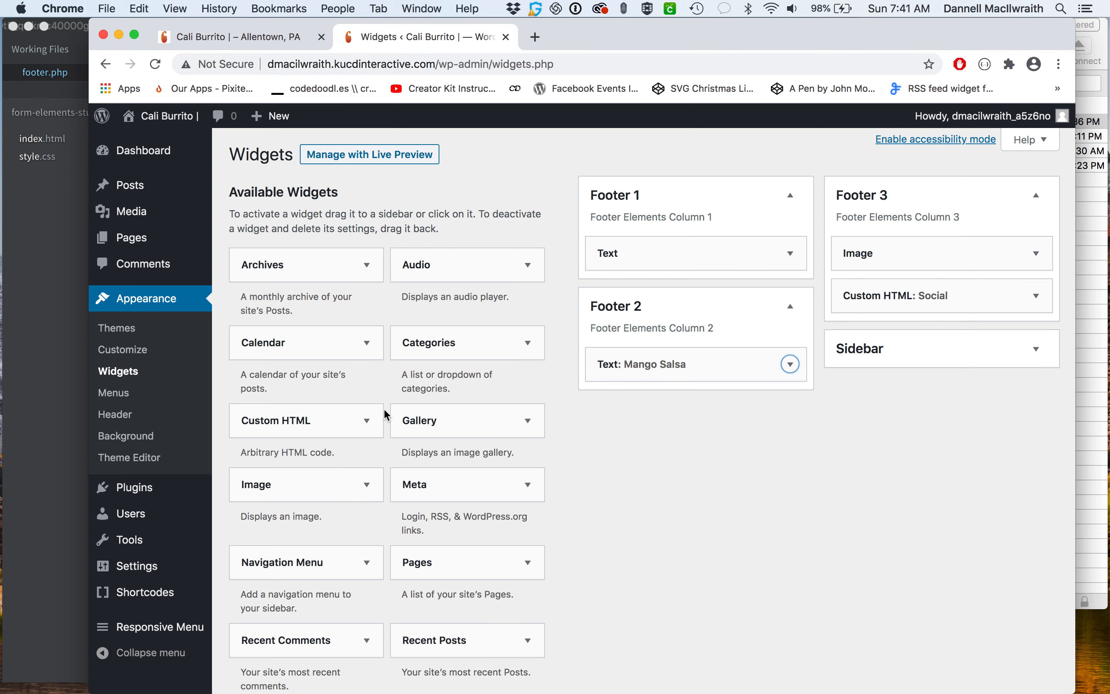
scroll(394, 424, down, 3)
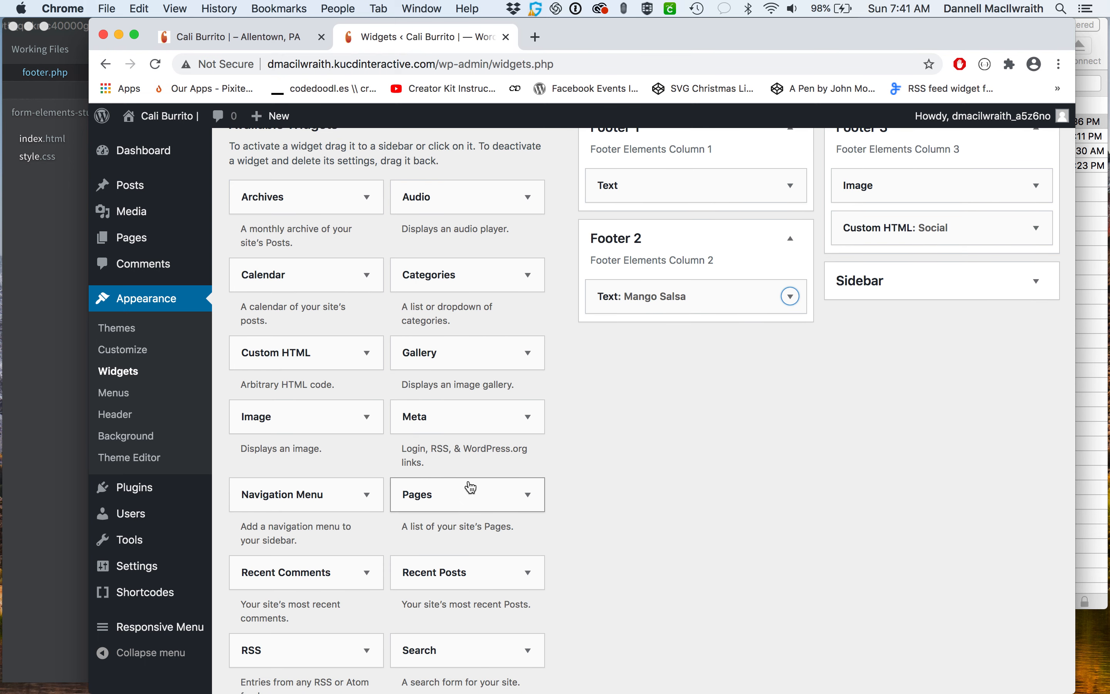
scroll(414, 441, down, 6)
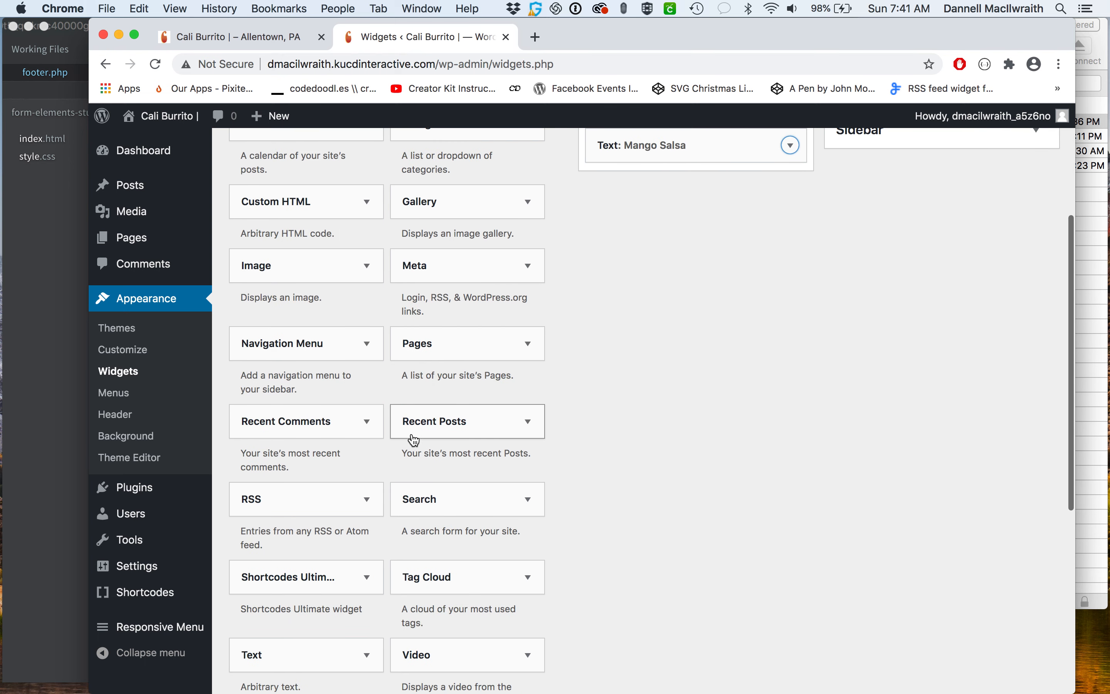
scroll(445, 533, down, 1)
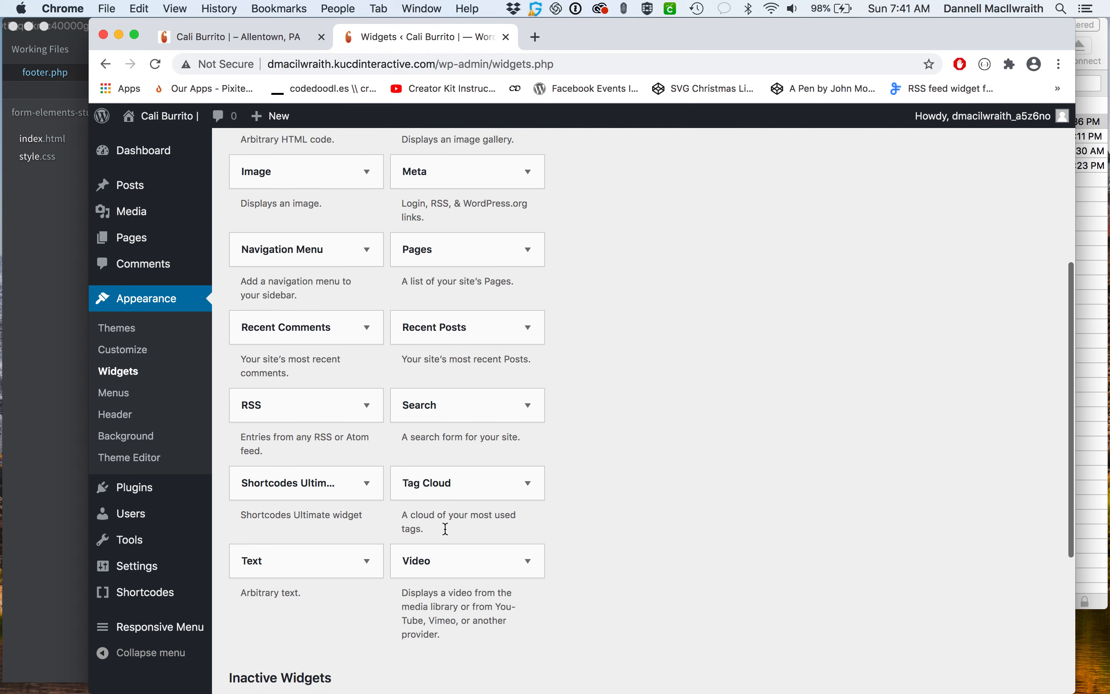
Step: Add the Meta widget to Footer 2 above the Mango Salsa text widget, and delete it from that area
scroll(444, 542, up, 6)
scroll(379, 297, up, 2)
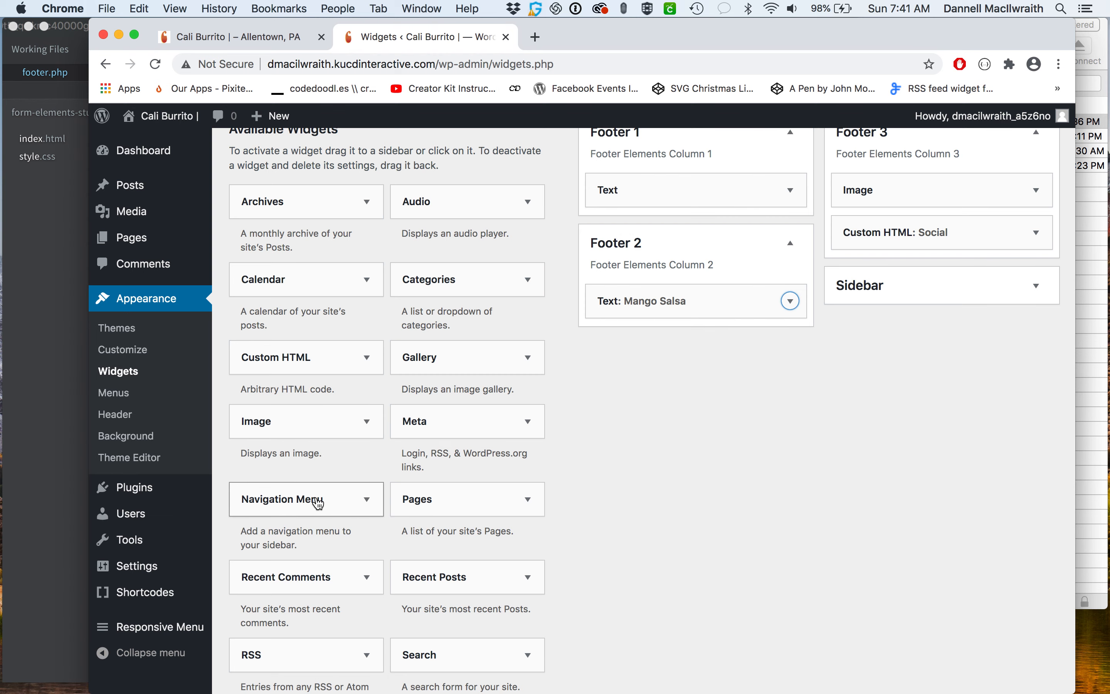
scroll(317, 503, down, 2)
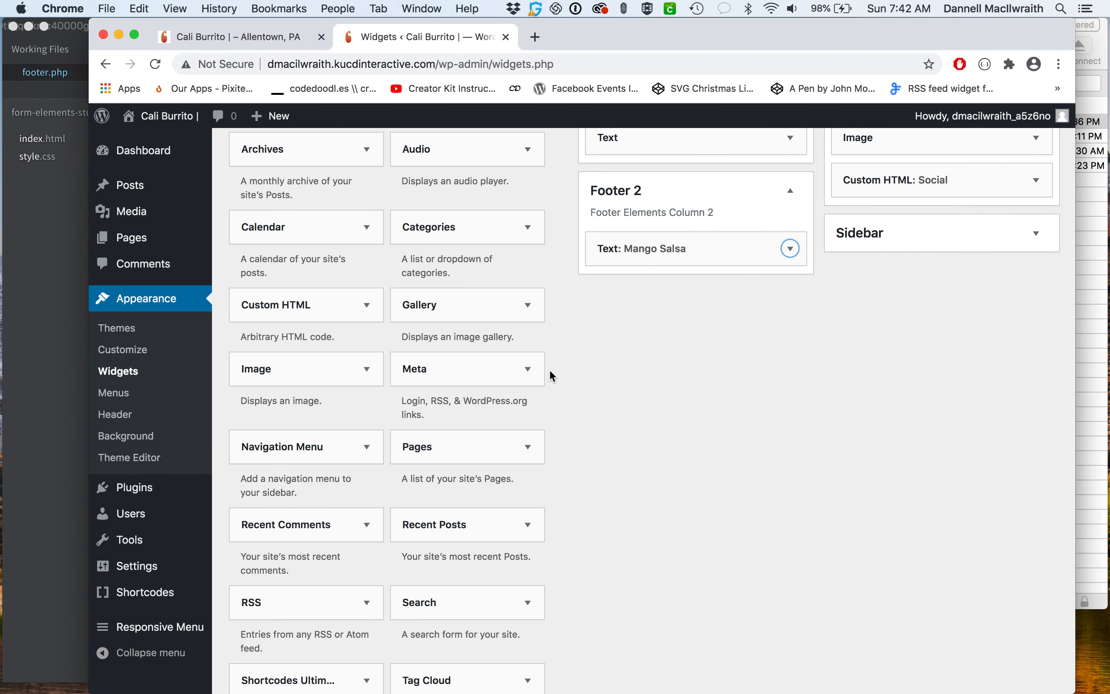
drag(455, 377, 686, 253)
drag(687, 226, 687, 226)
scroll(670, 243, down, 1)
scroll(652, 265, up, 5)
click(613, 358)
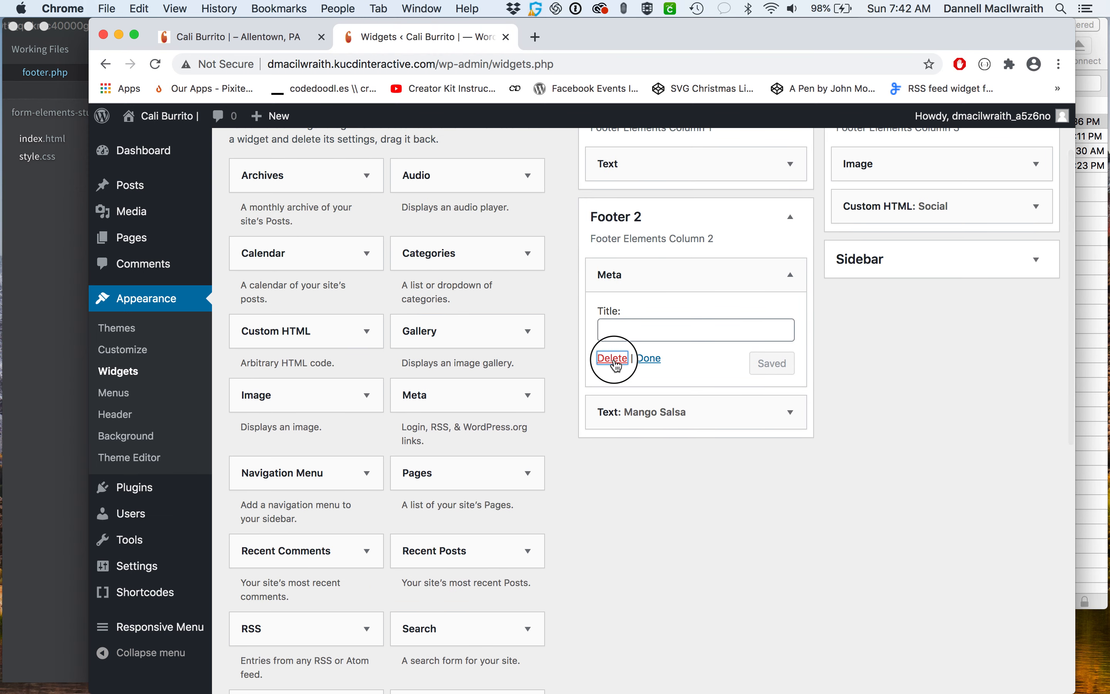
Step: Bring up the destination choices for the available Meta widget and cancel without adding it to any area
click(528, 395)
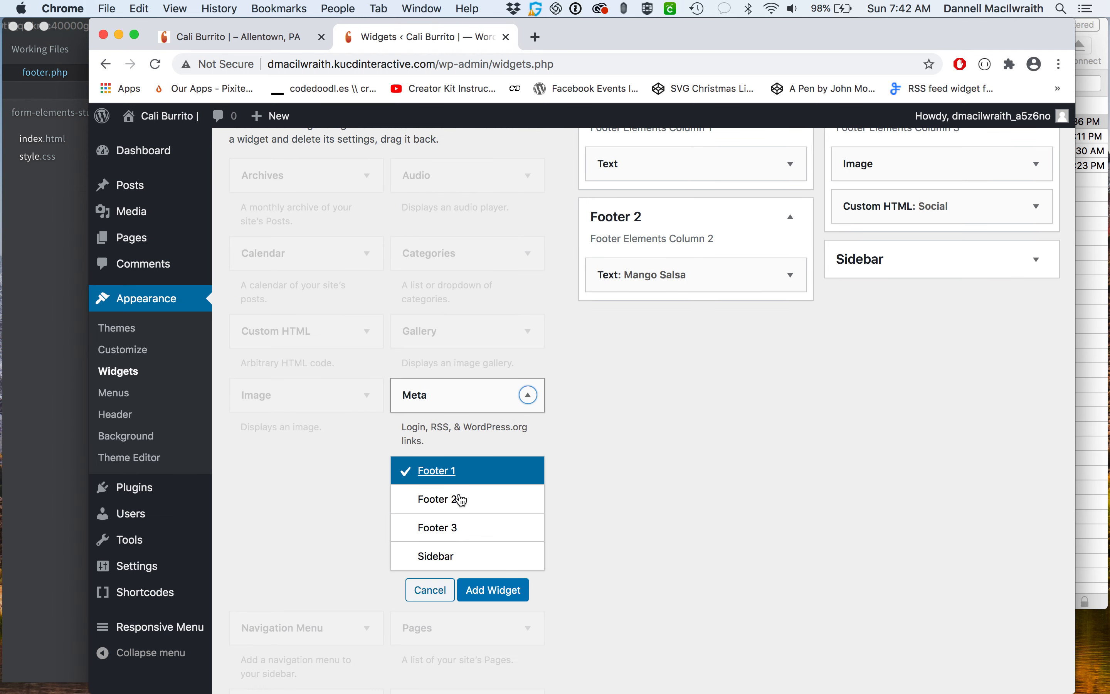
click(433, 590)
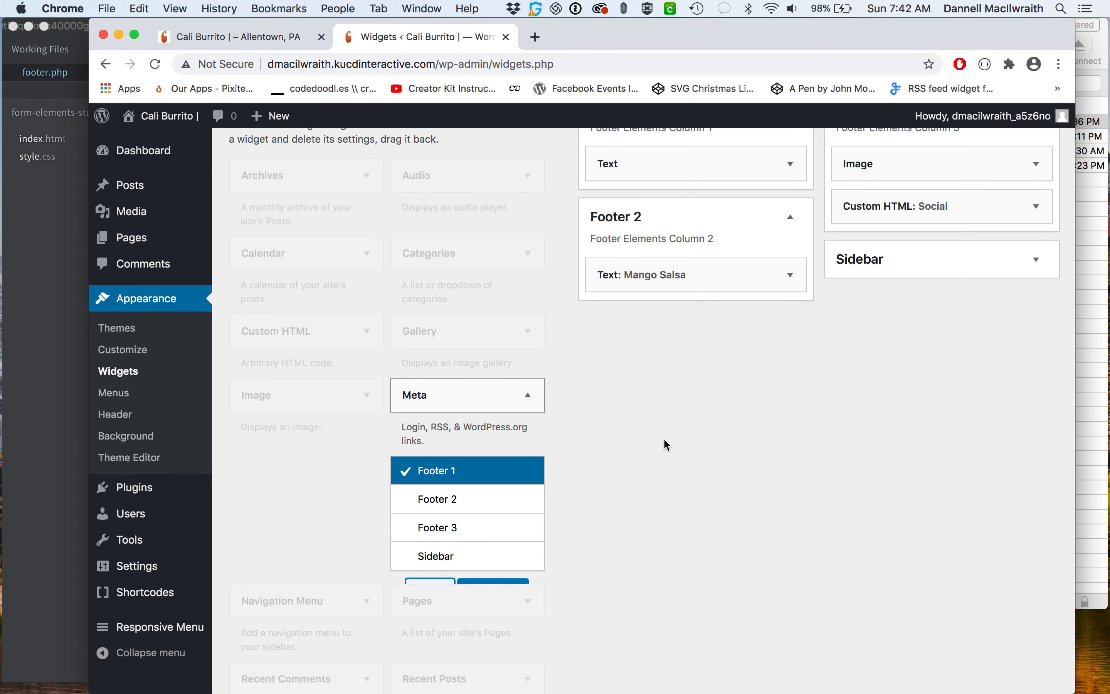
scroll(684, 426, up, 3)
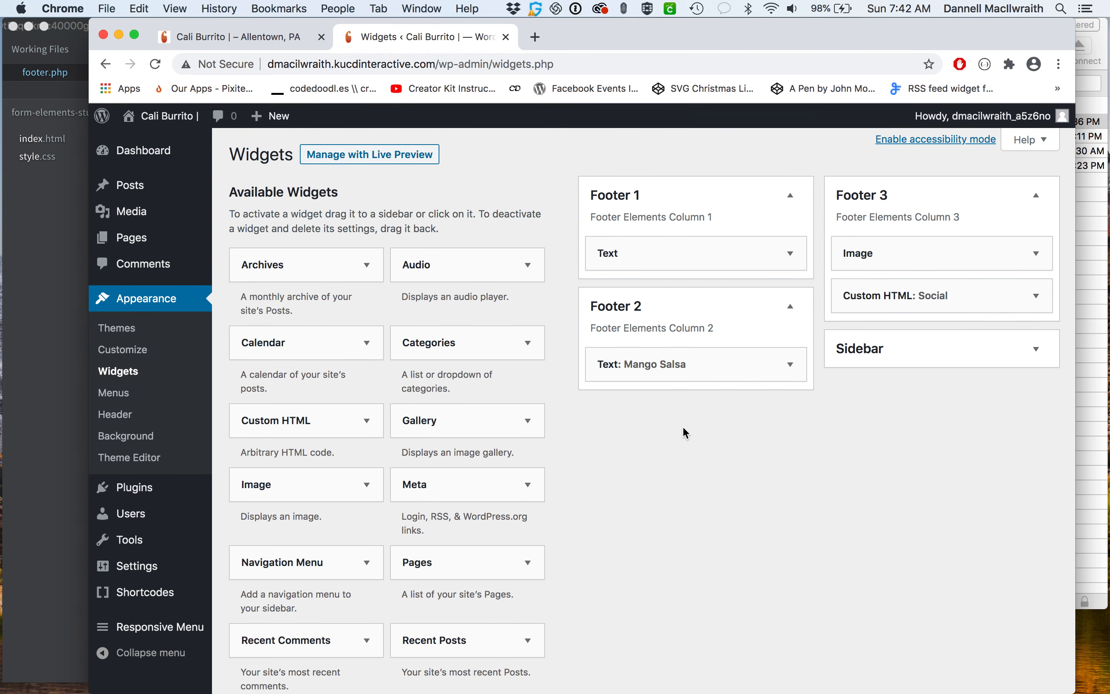